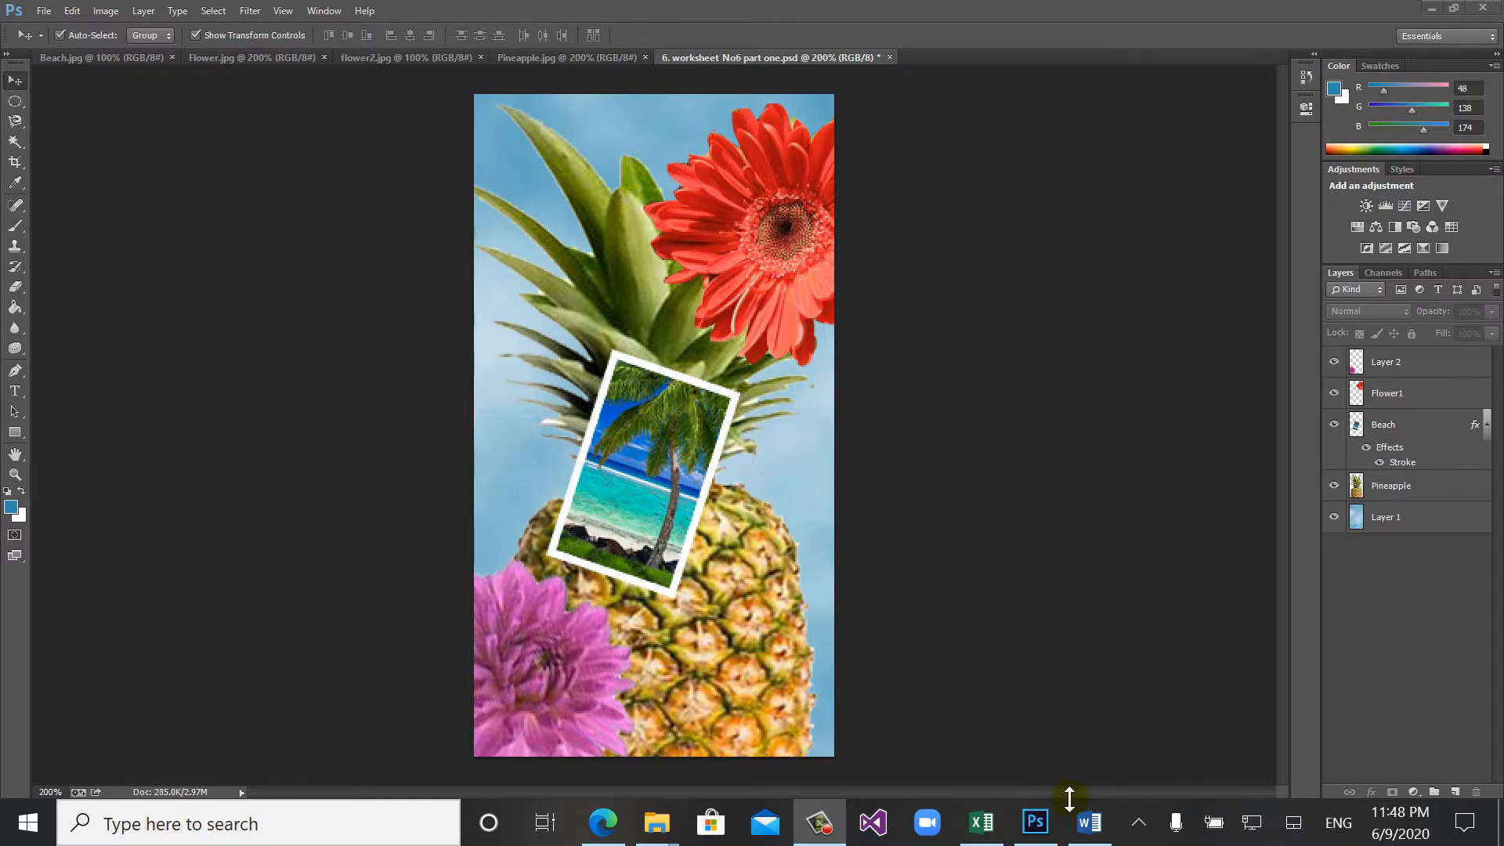
- Switch to the Word worksheet and read the Step 1 instructions on adding text
click(1084, 818)
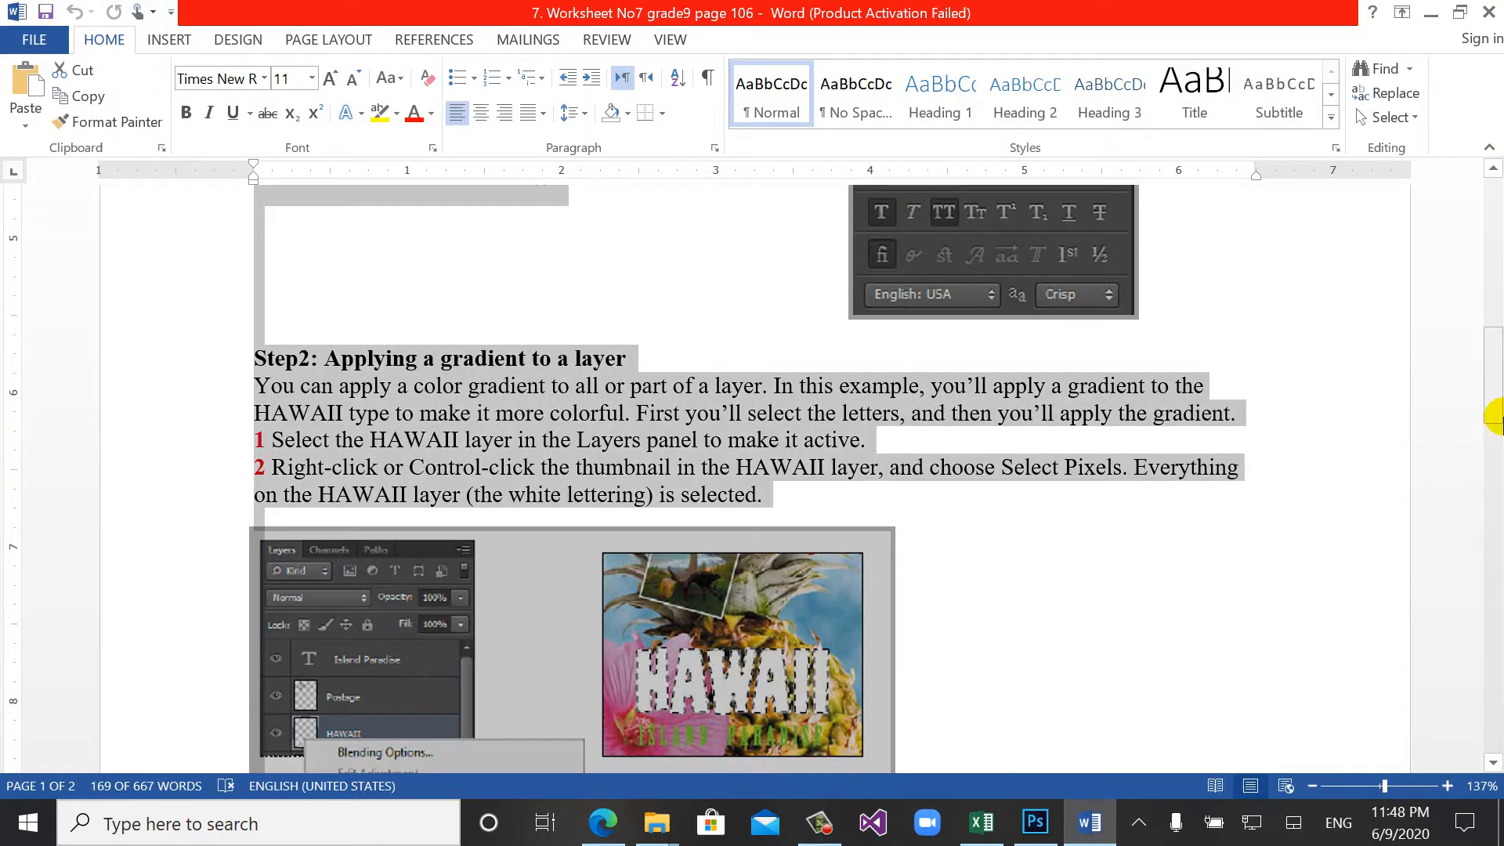
drag(1495, 408, 1493, 231)
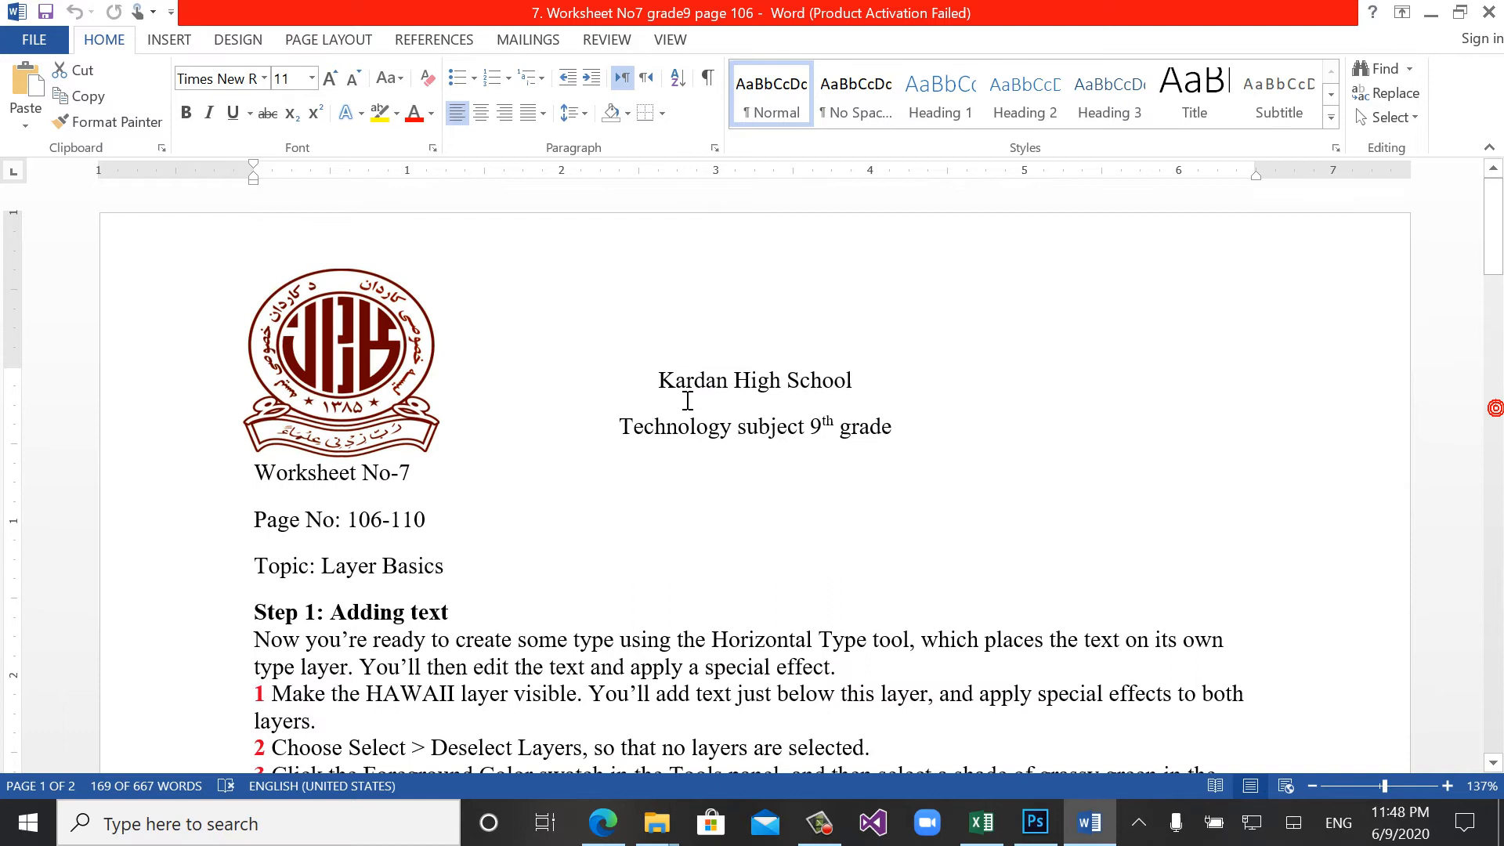
click(510, 577)
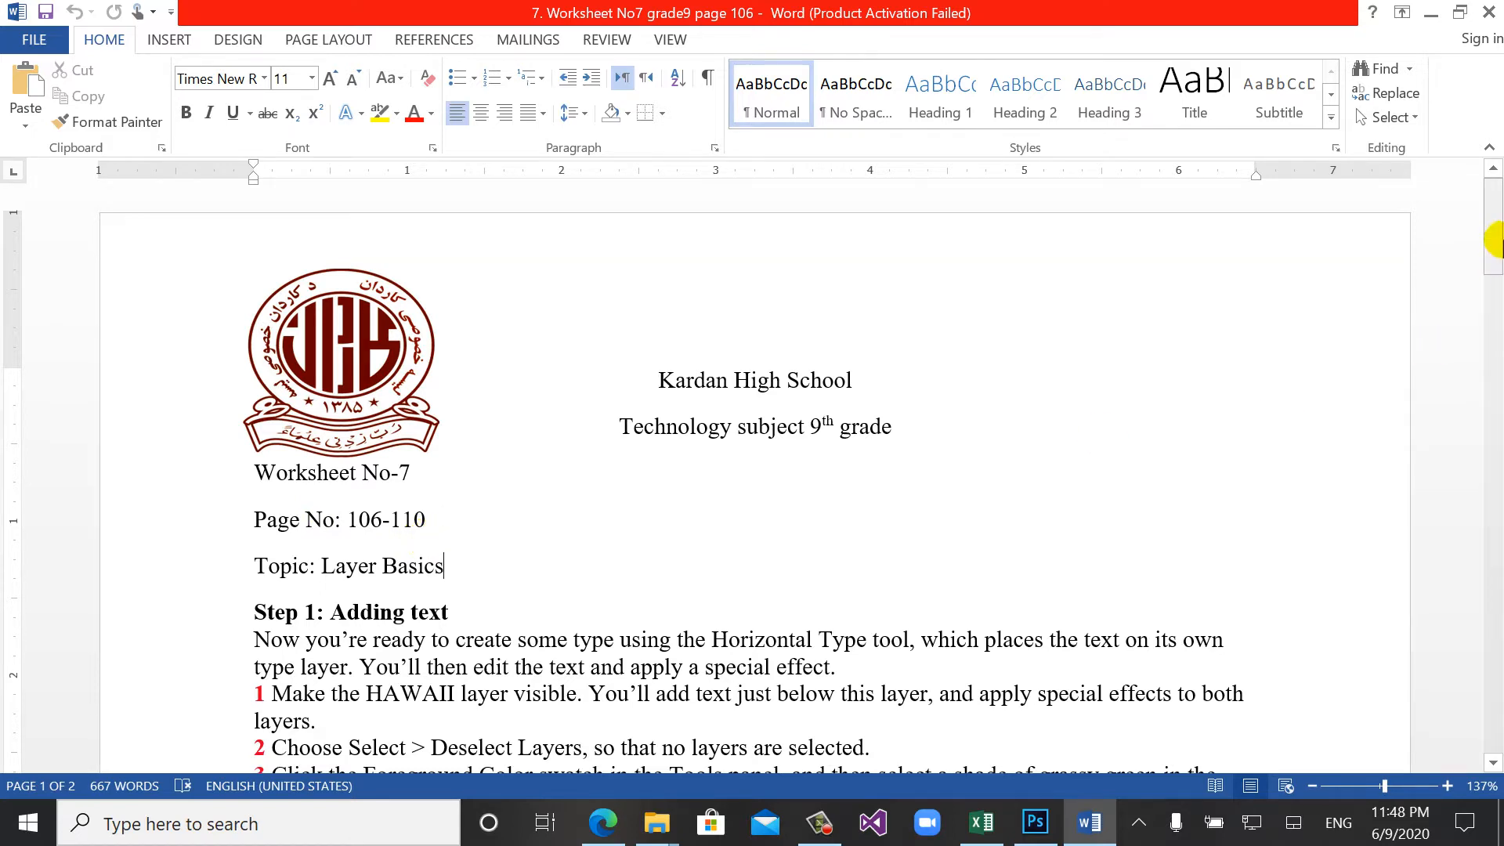
drag(1494, 235, 1496, 304)
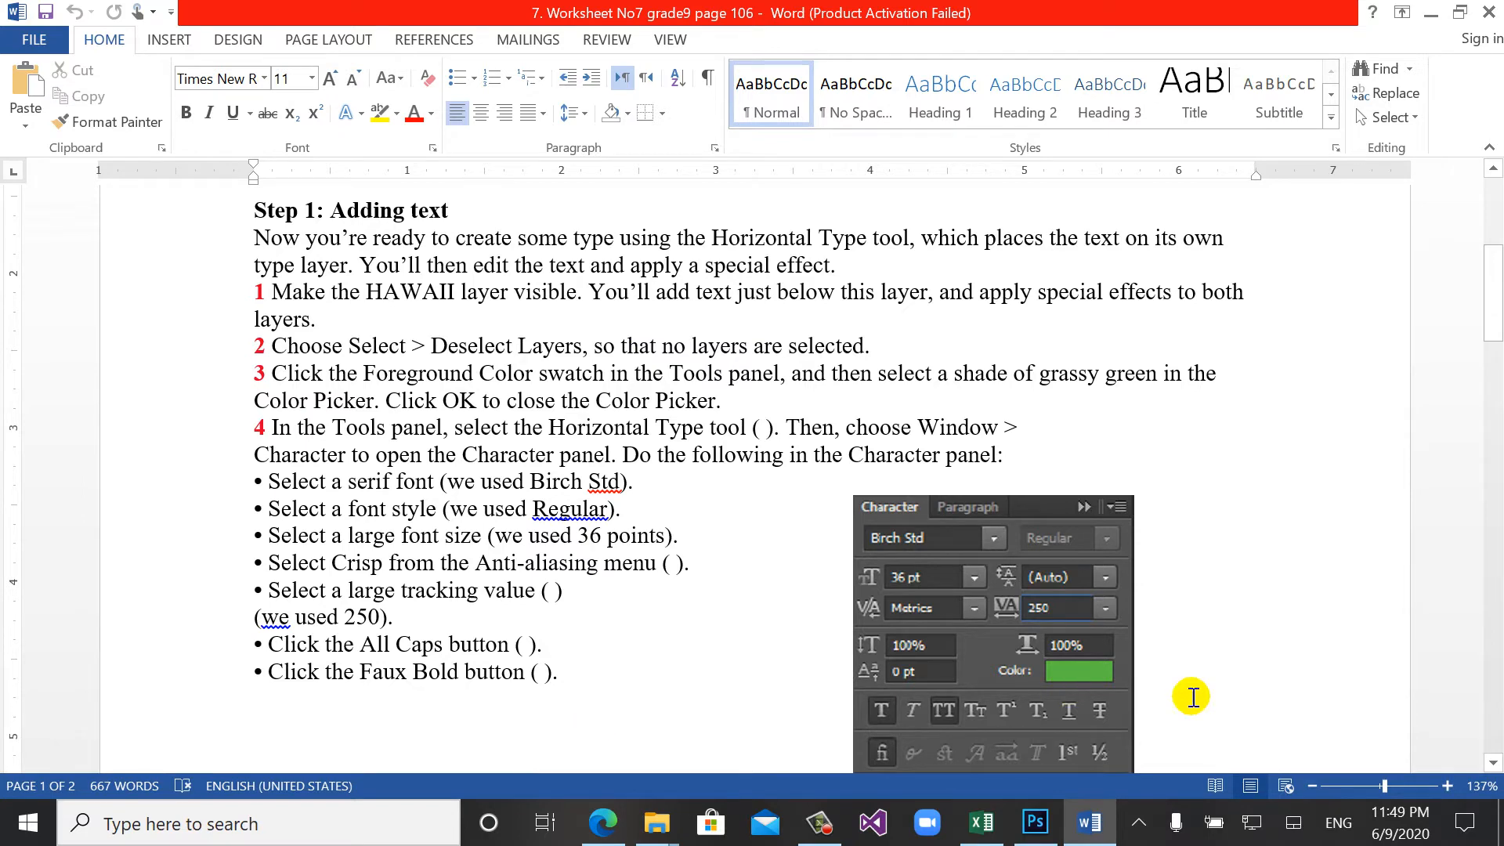
- Switch back to Photoshop and start a horizontal text layer reading "Huwawii" over the beach photo
click(1038, 824)
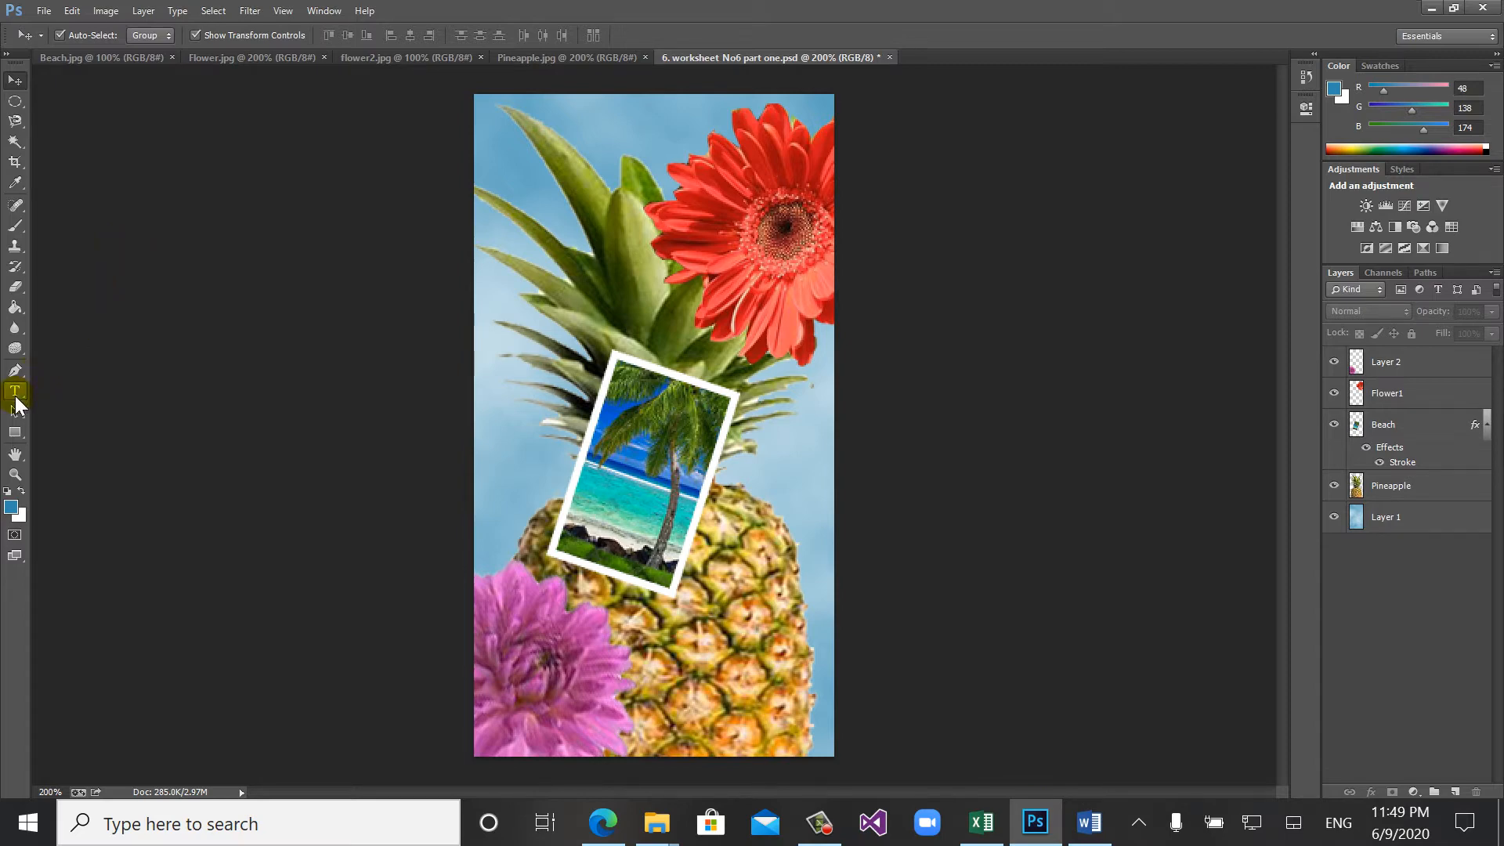
click(15, 394)
click(603, 531)
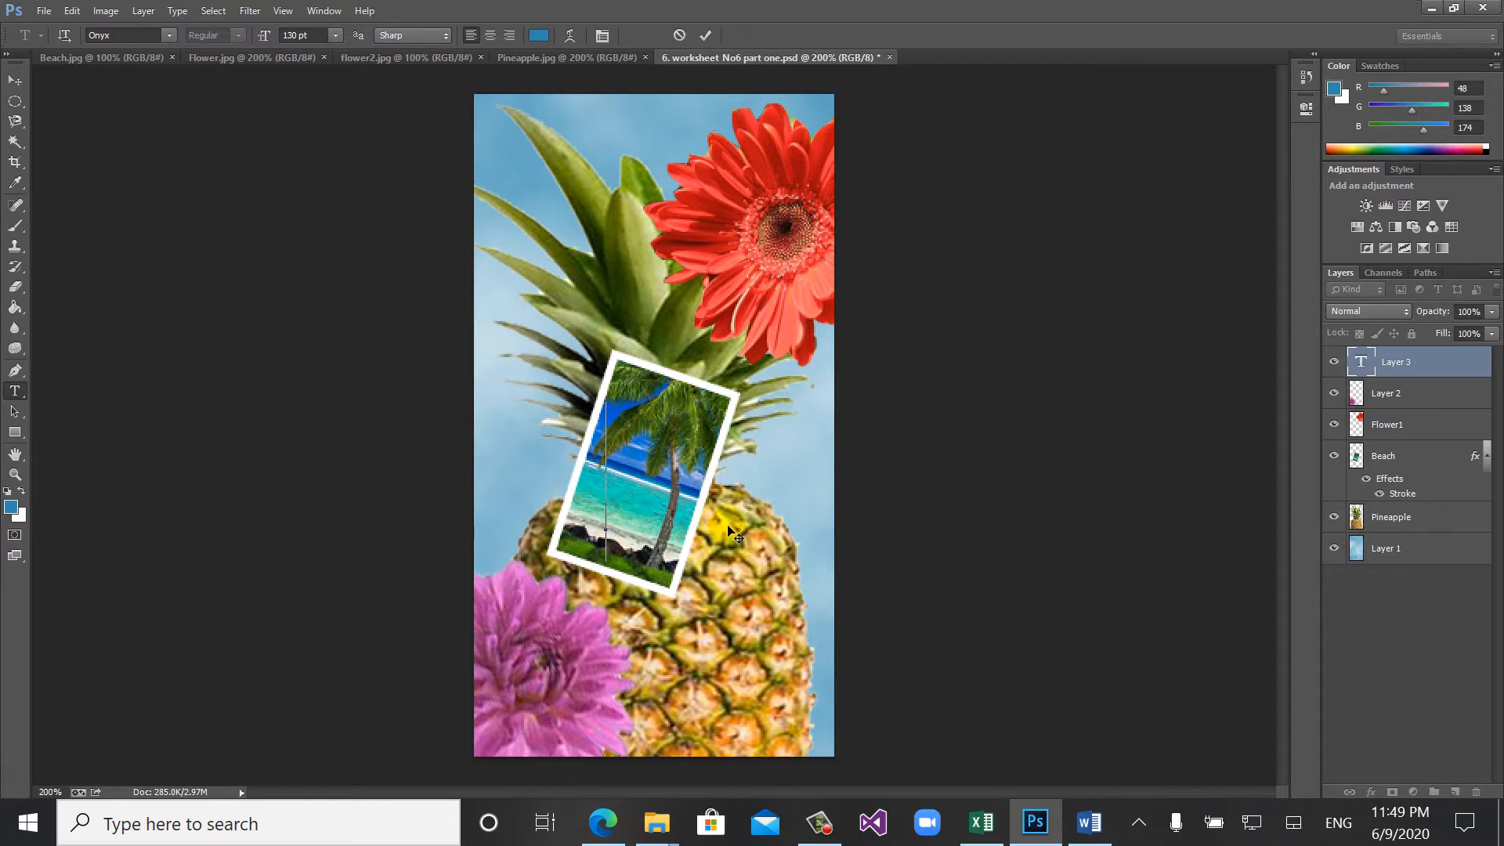
text(Hu)
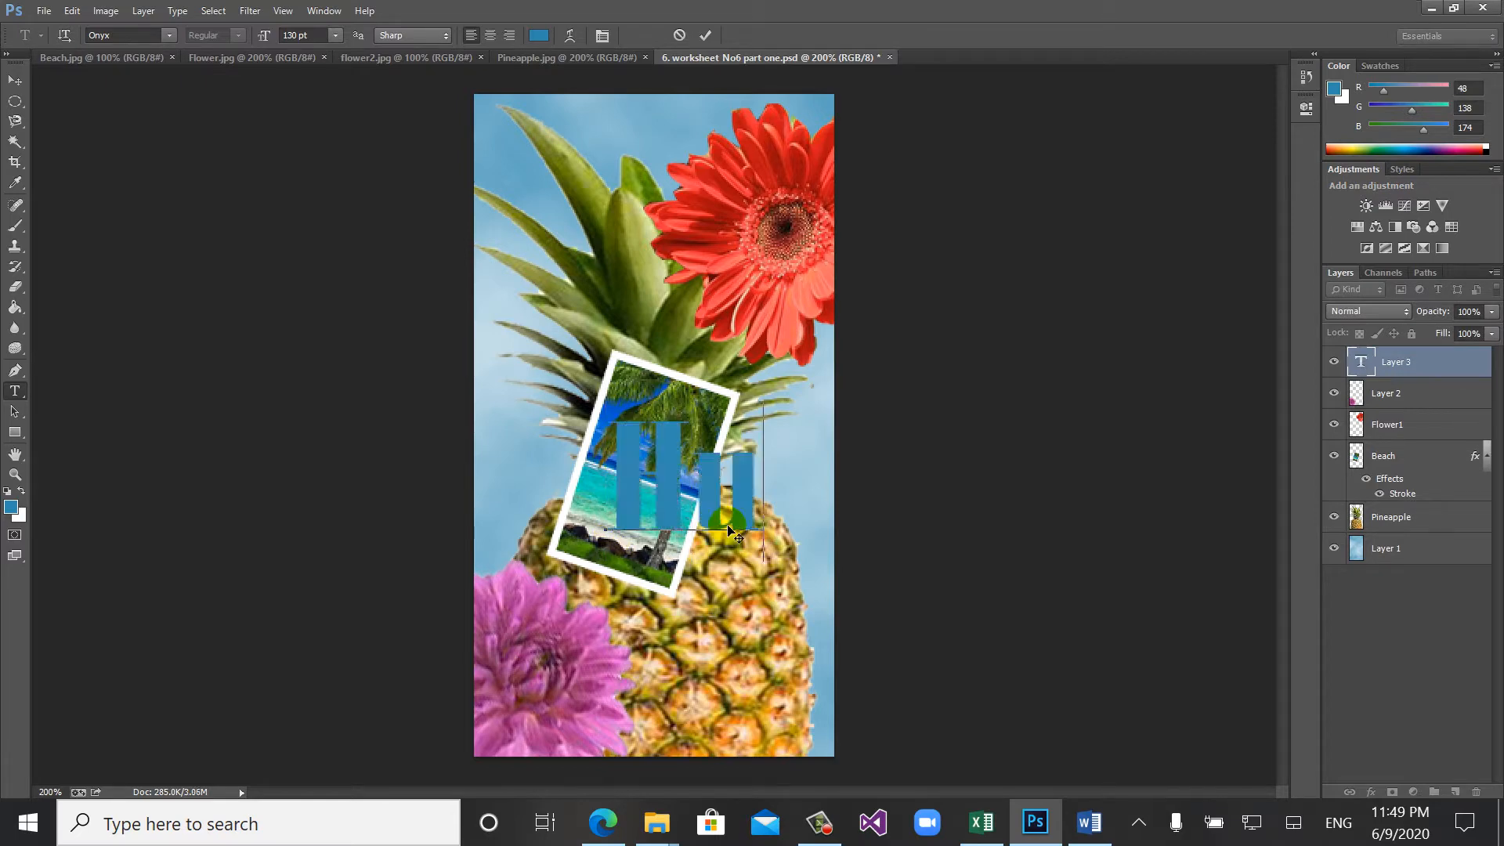
text(w)
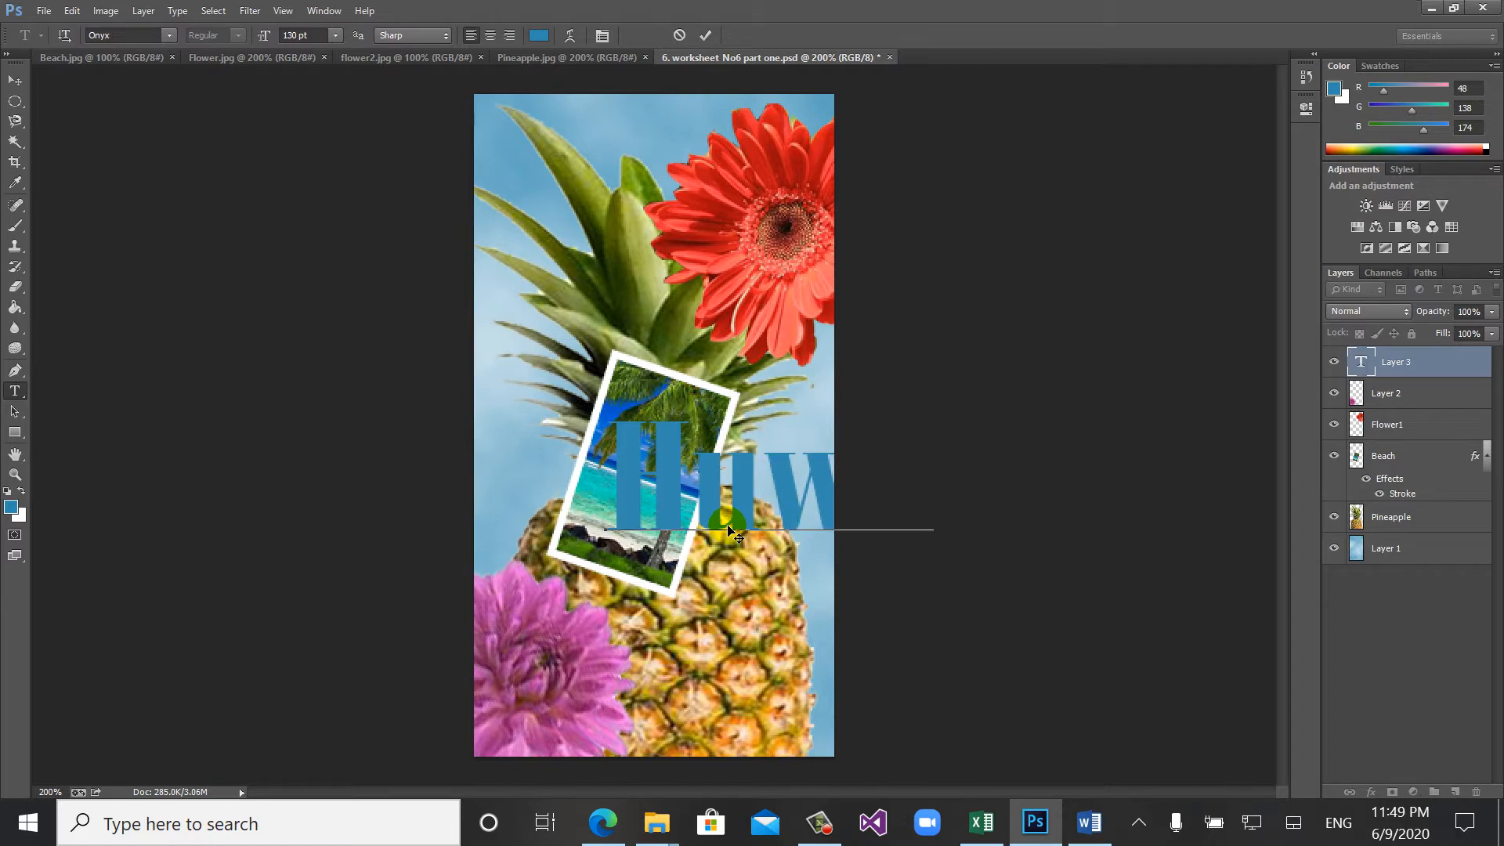
text(aii)
- Move the new text leftward across the picture and select all of its characters
key(ctrl)
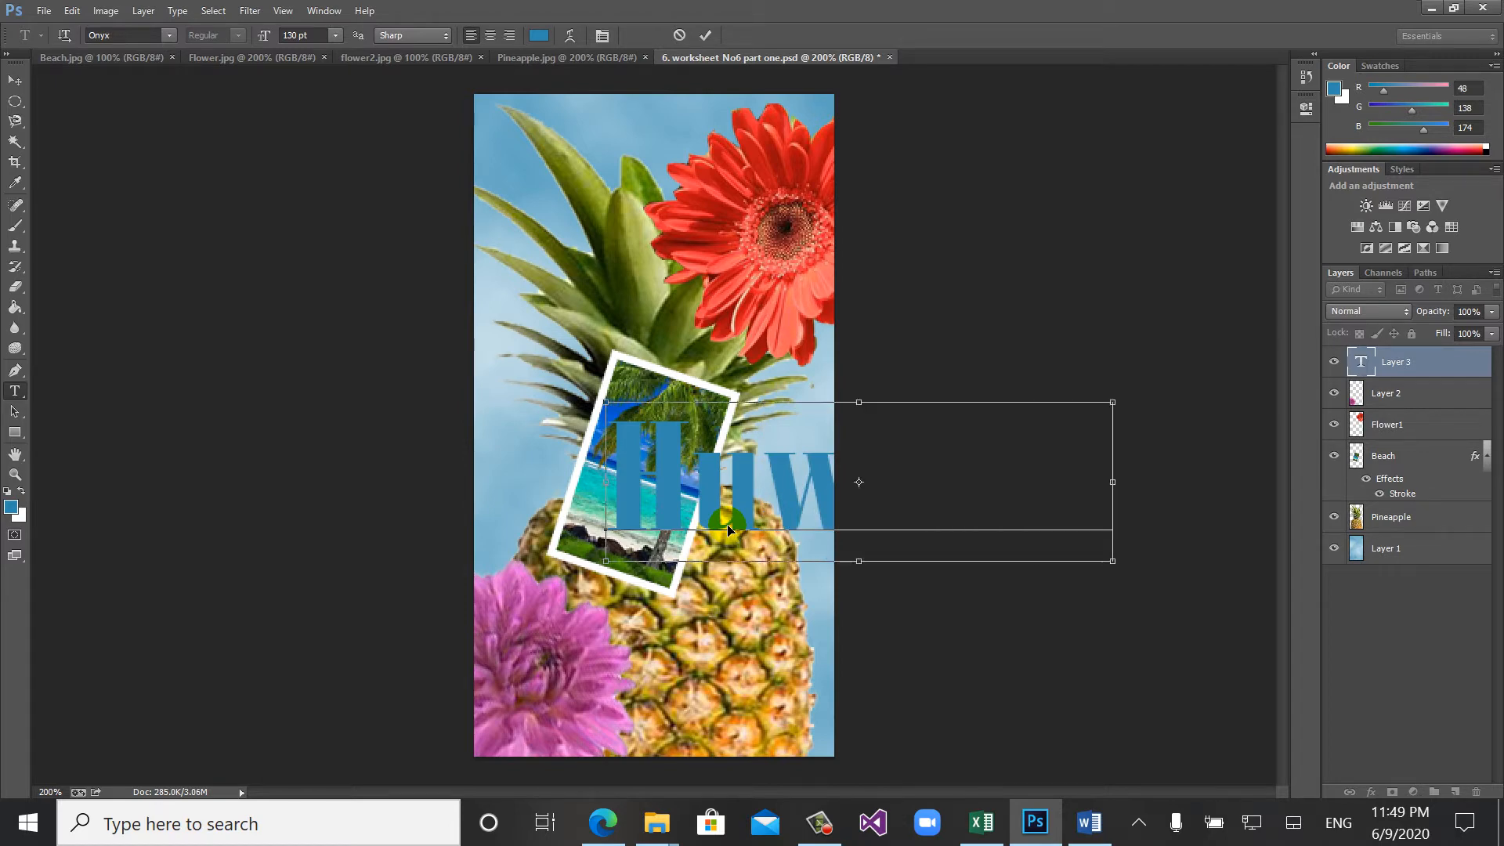
key(ctrl+a)
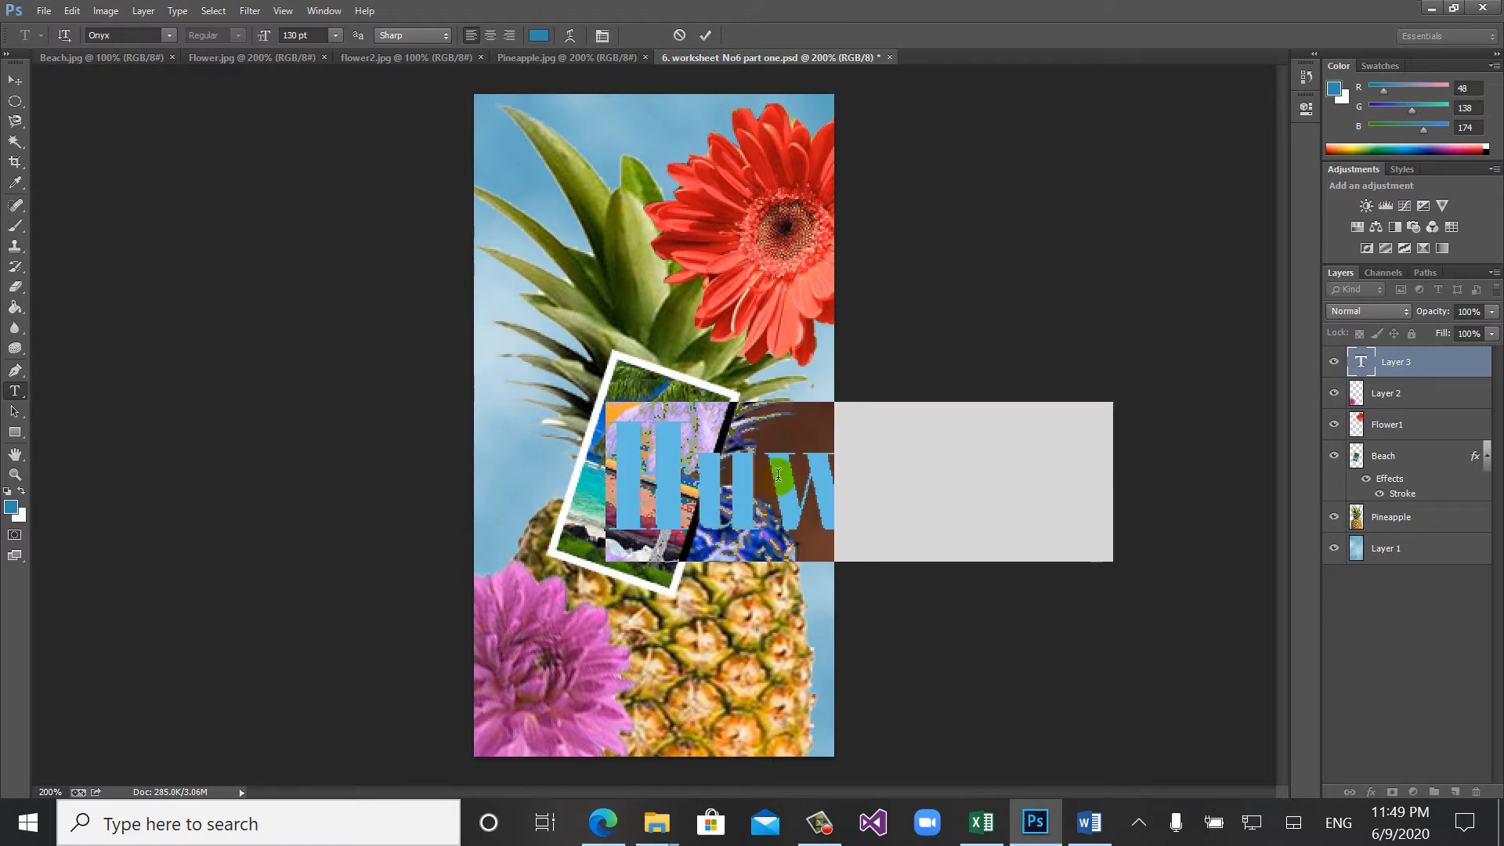
drag(724, 584, 568, 599)
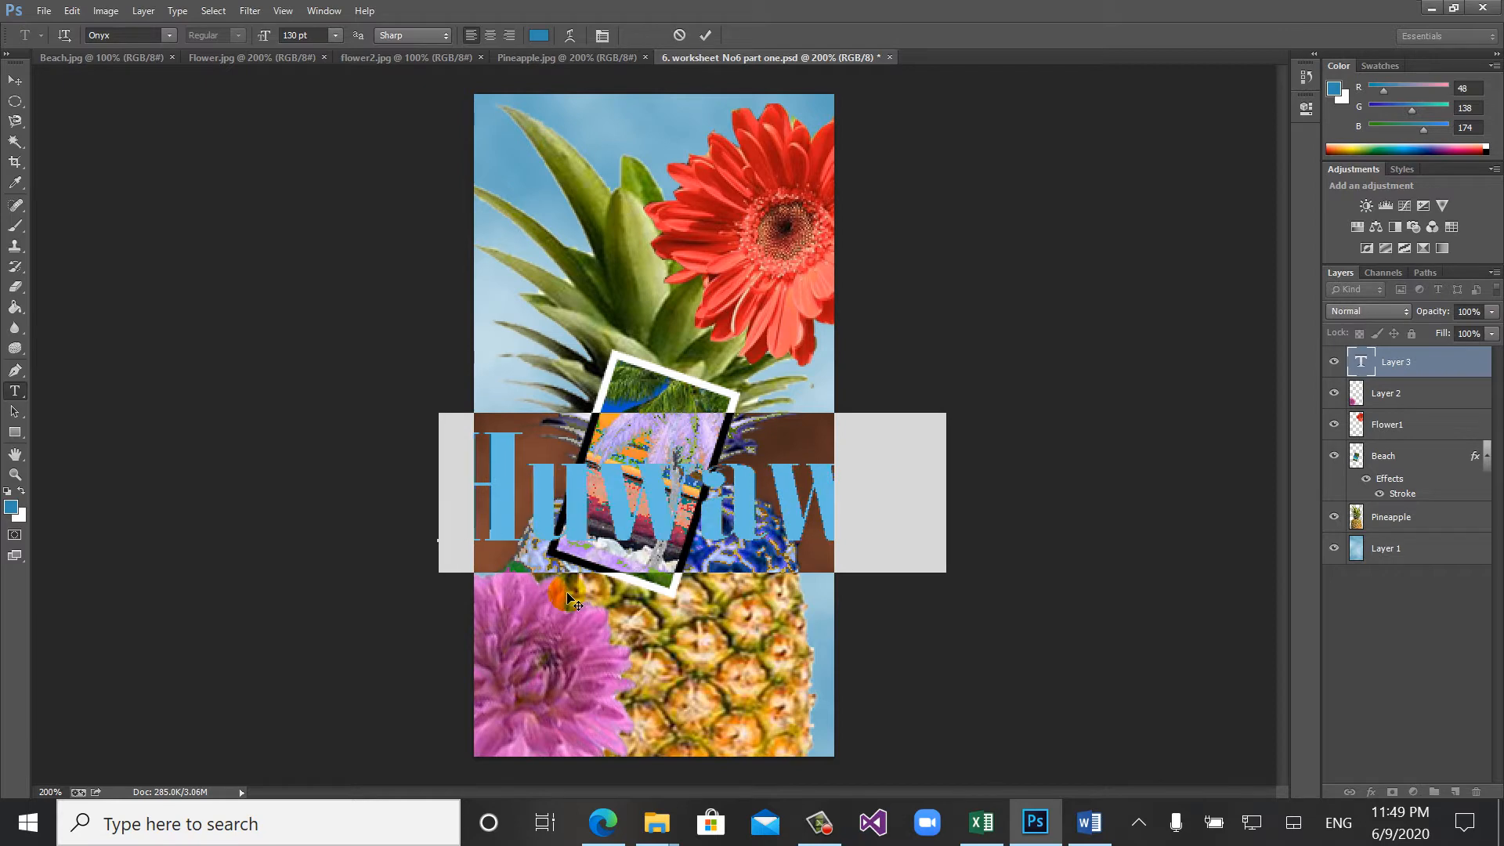
click(647, 498)
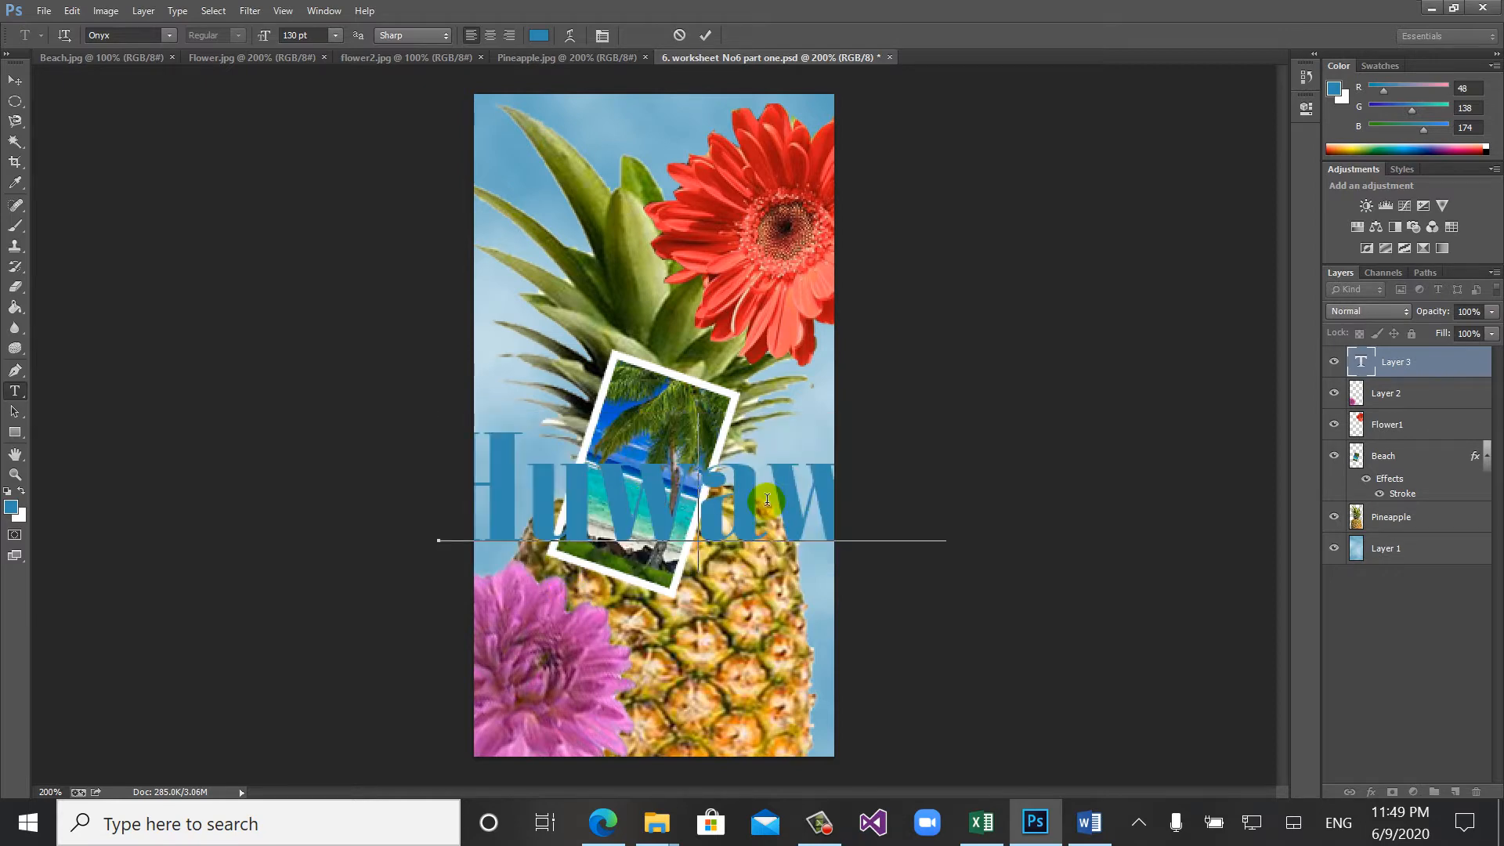
click(725, 505)
key(ctrl+a)
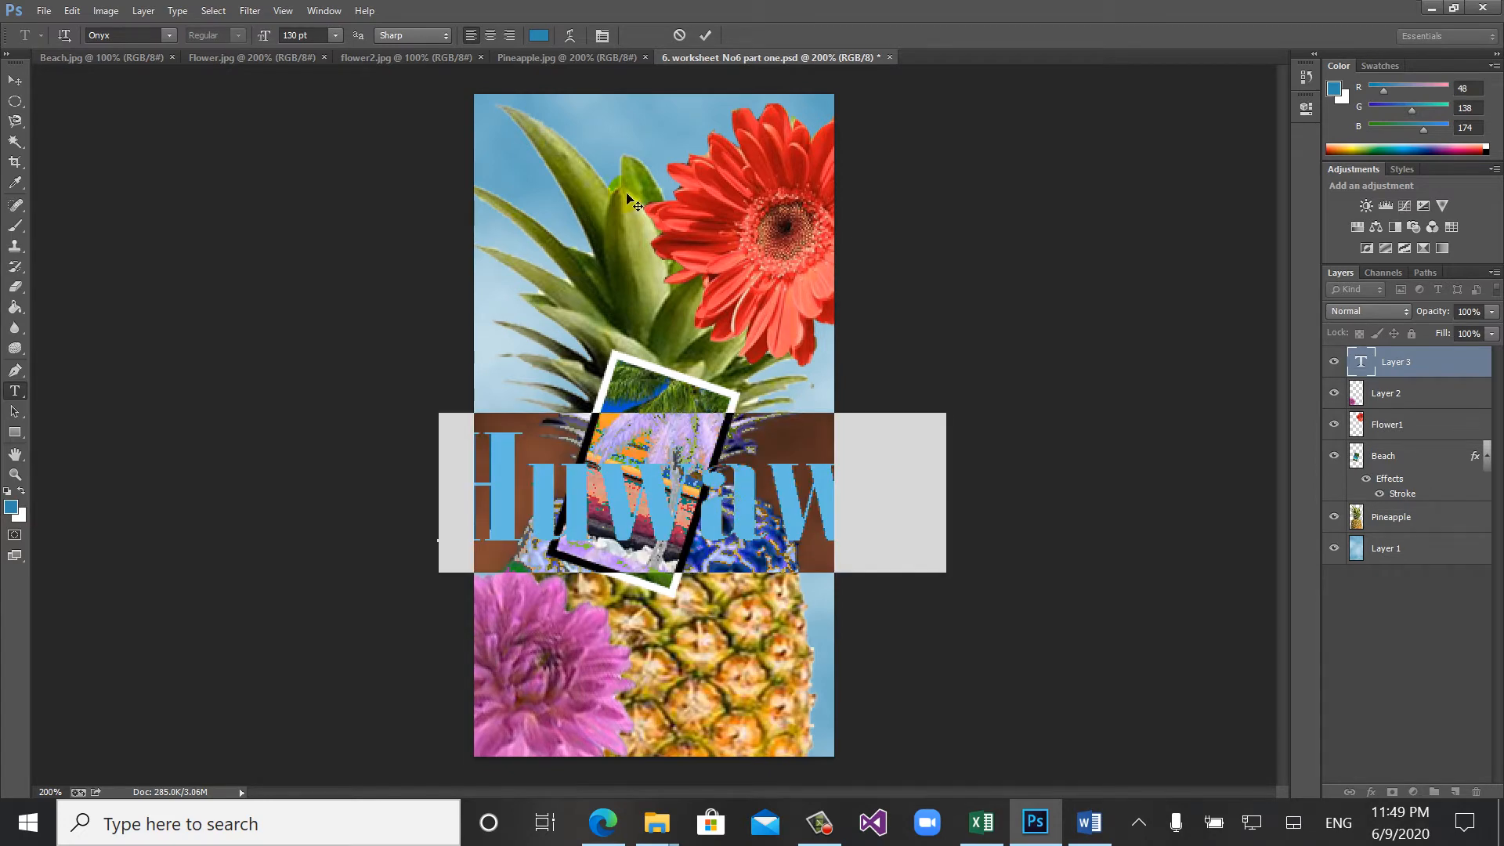
click(570, 36)
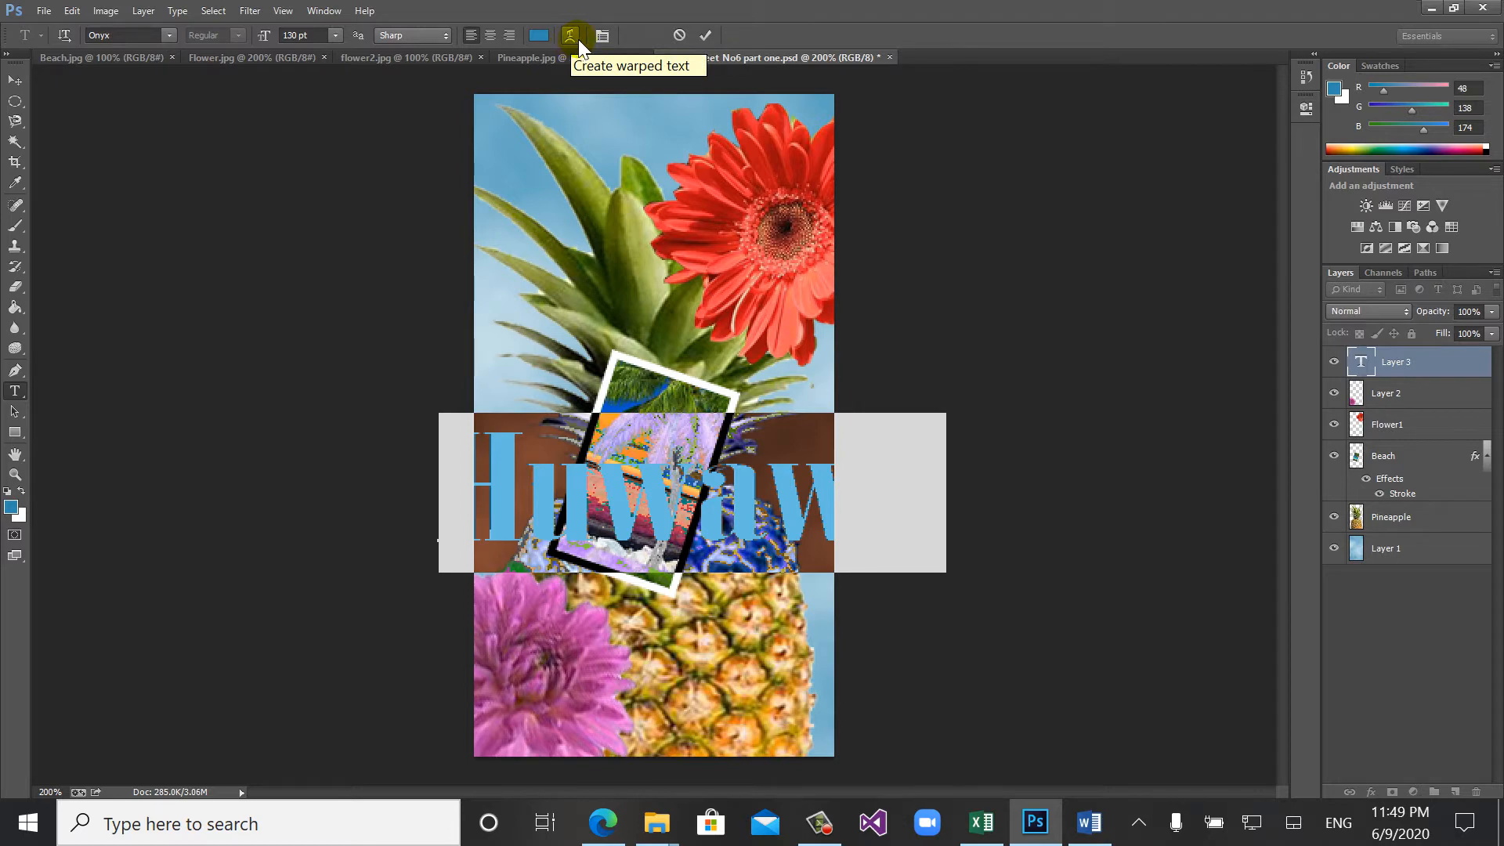
click(572, 37)
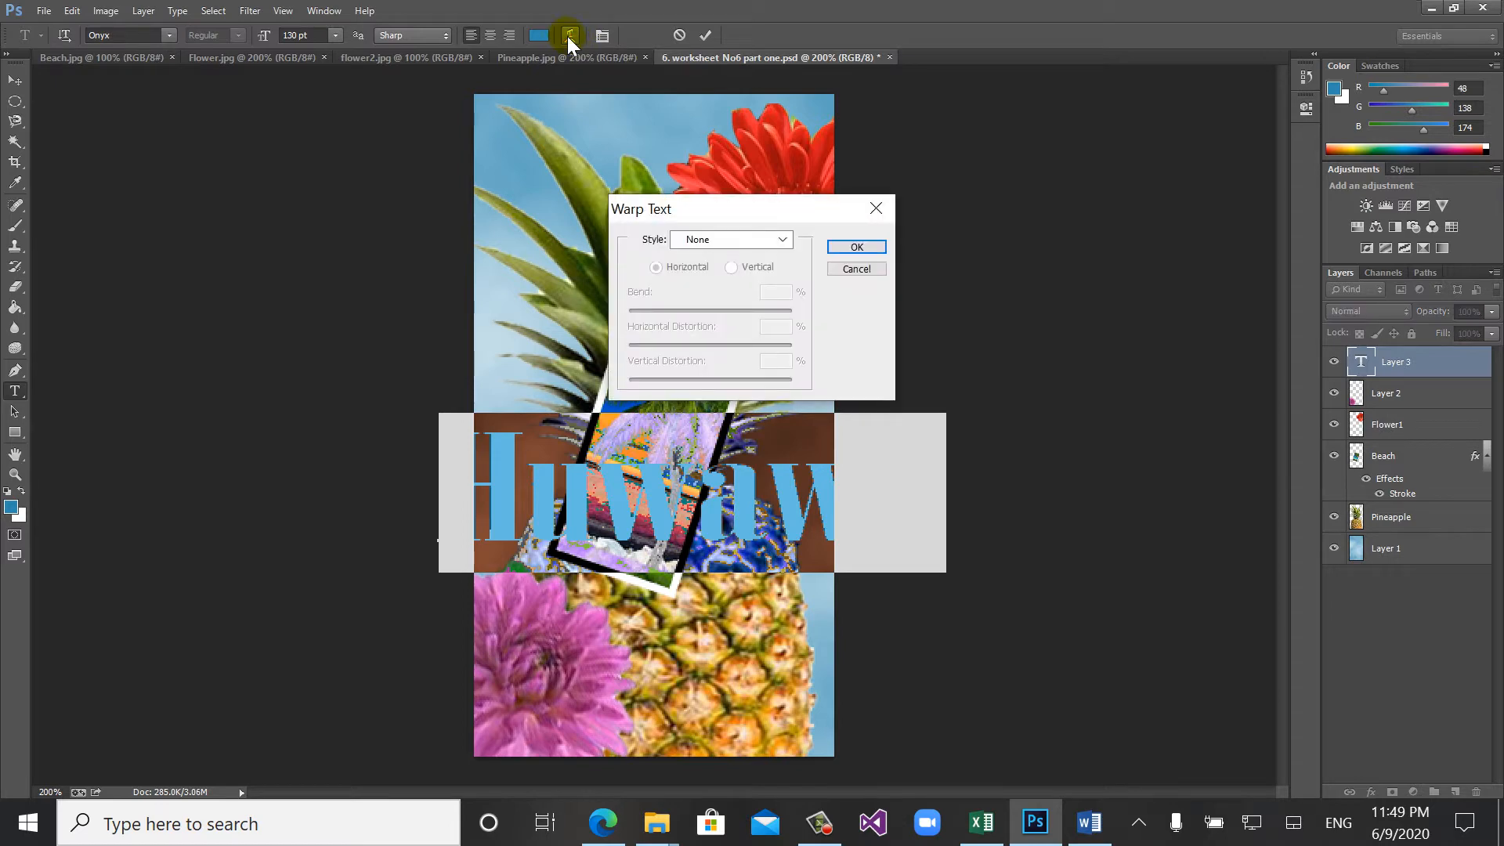
click(875, 210)
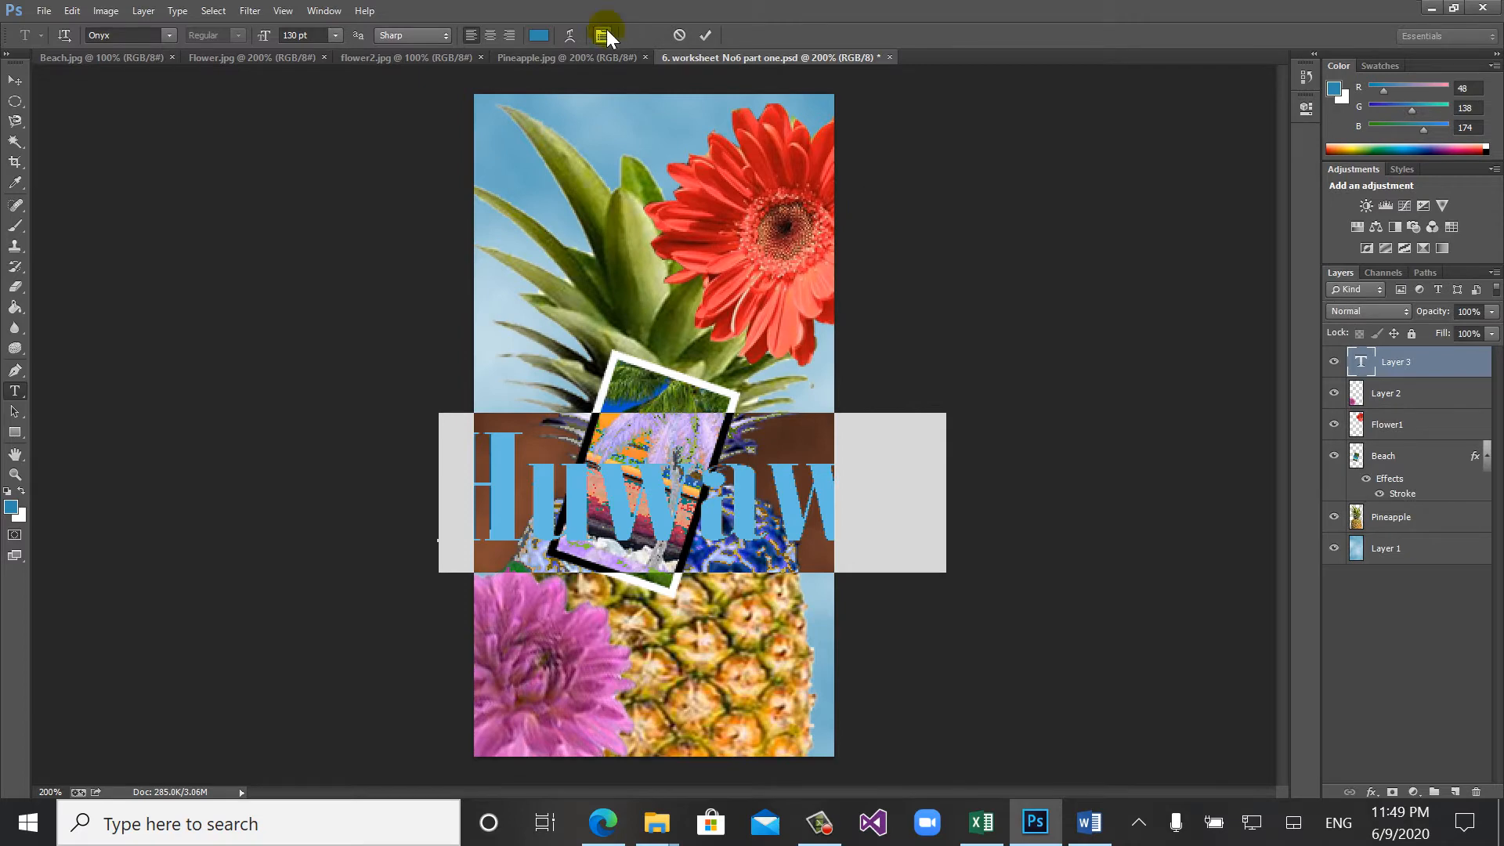
- Show the Character settings beside the picture and set the selected text's size to 80 pt
click(600, 34)
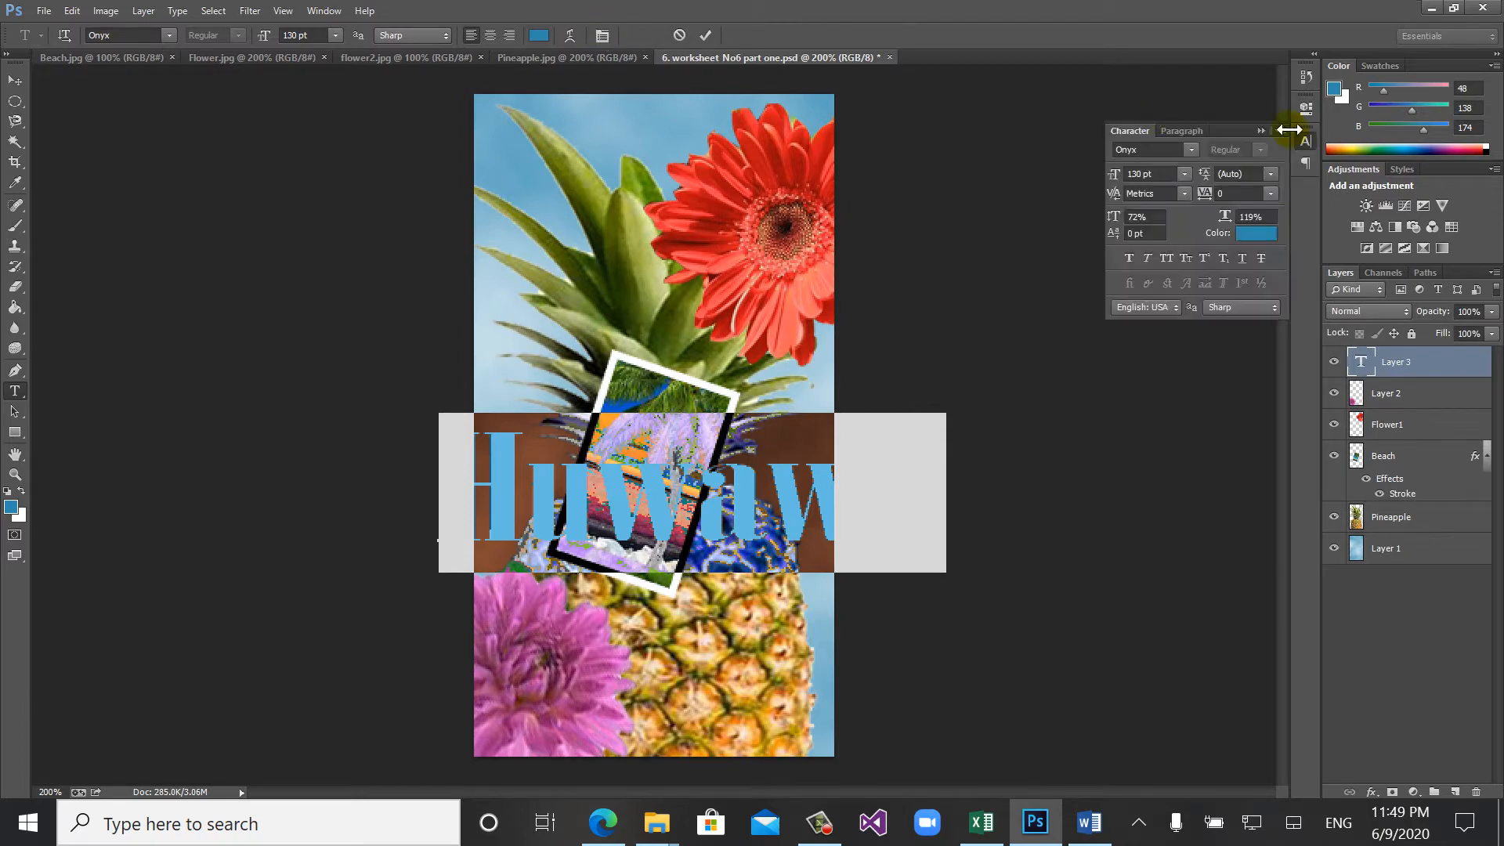
drag(1234, 130, 1100, 203)
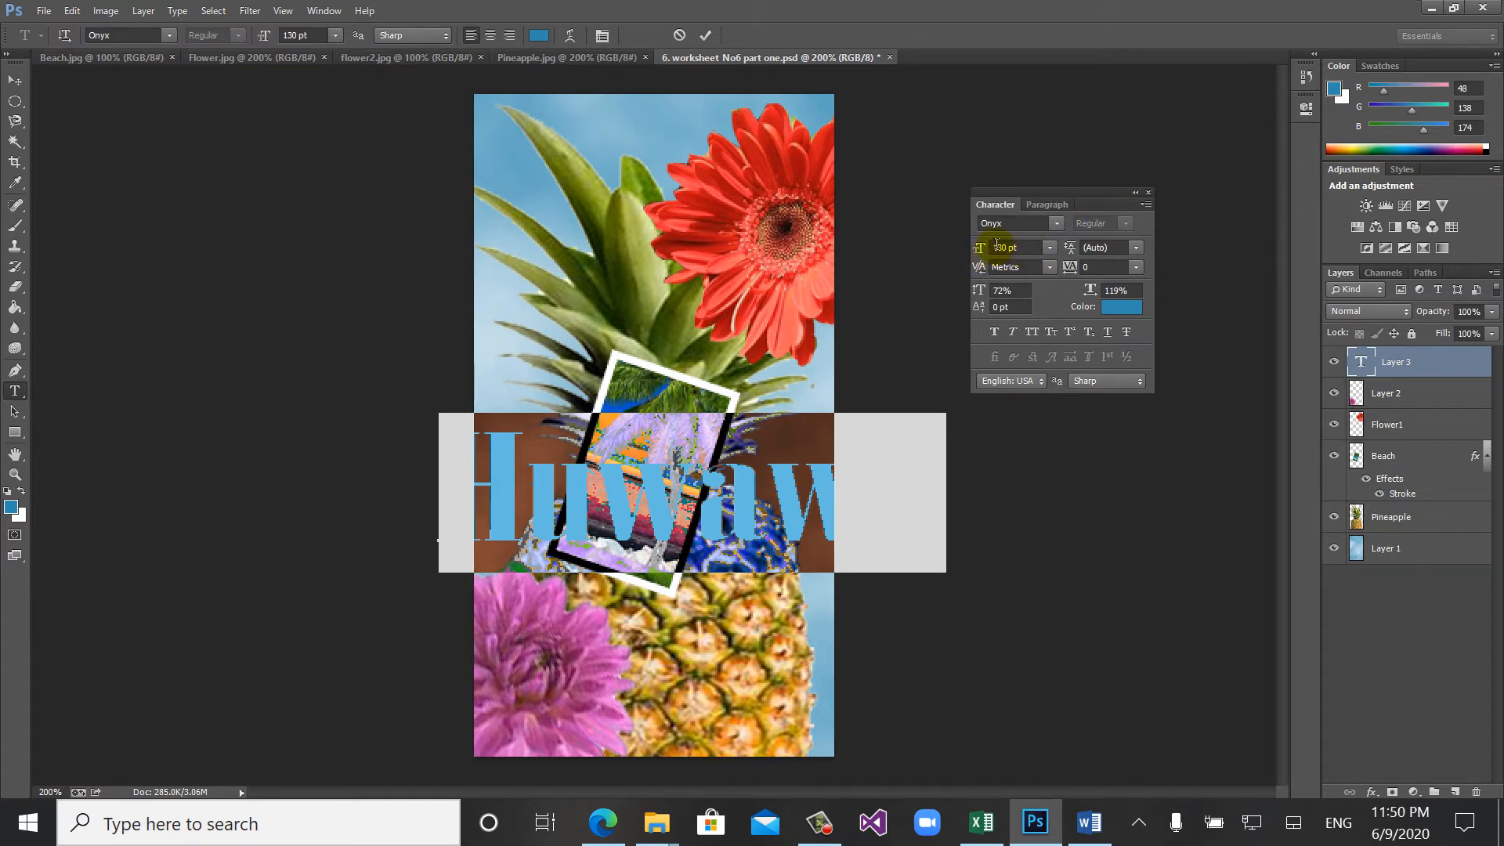
drag(980, 249, 942, 253)
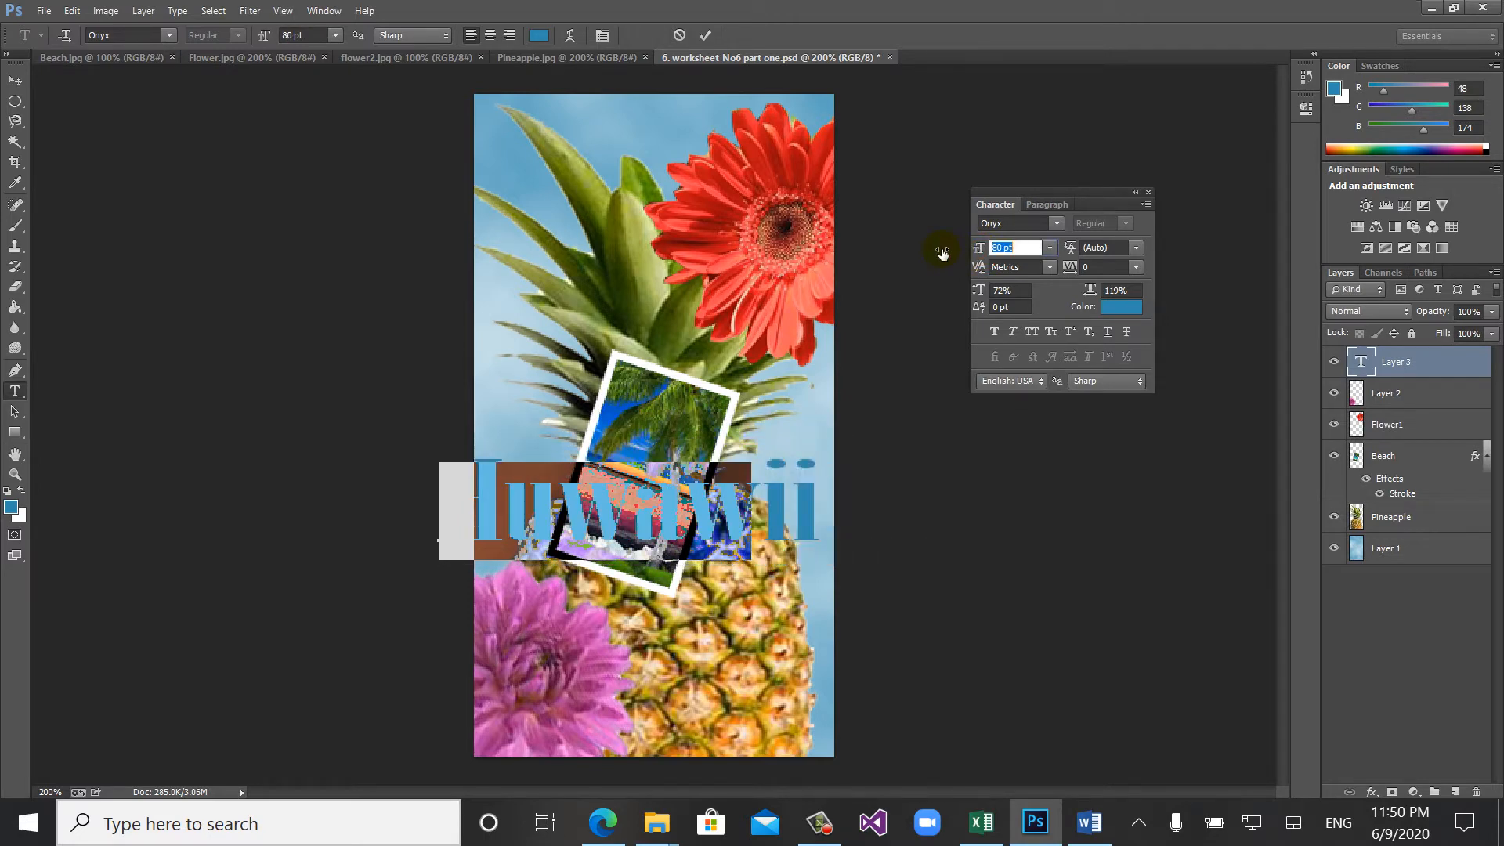
- Deselect the characters and reposition the text so the whole word fits within the canvas width
click(642, 509)
click(642, 509)
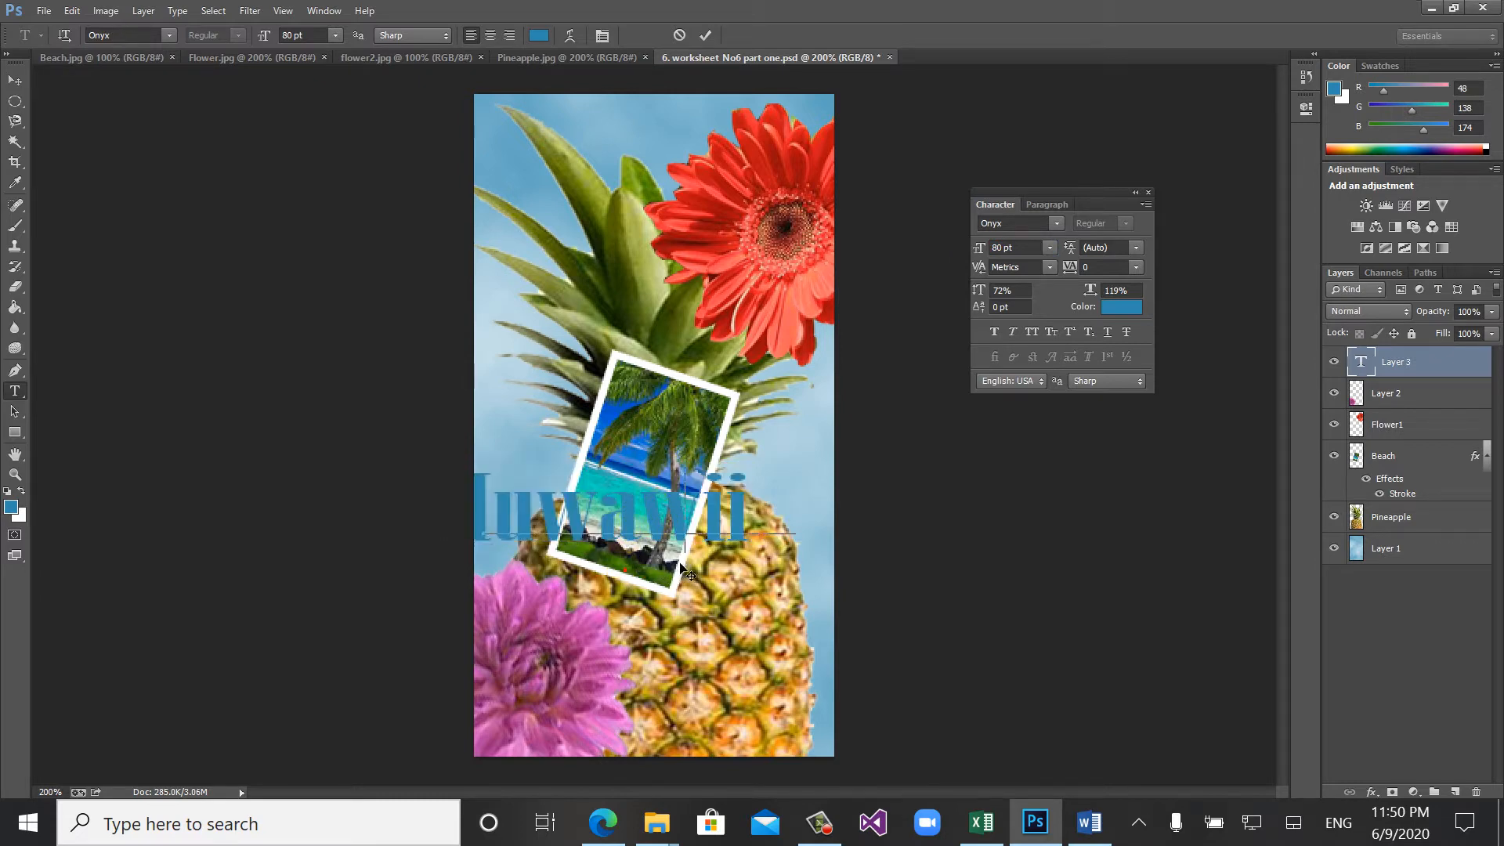
drag(662, 575, 693, 574)
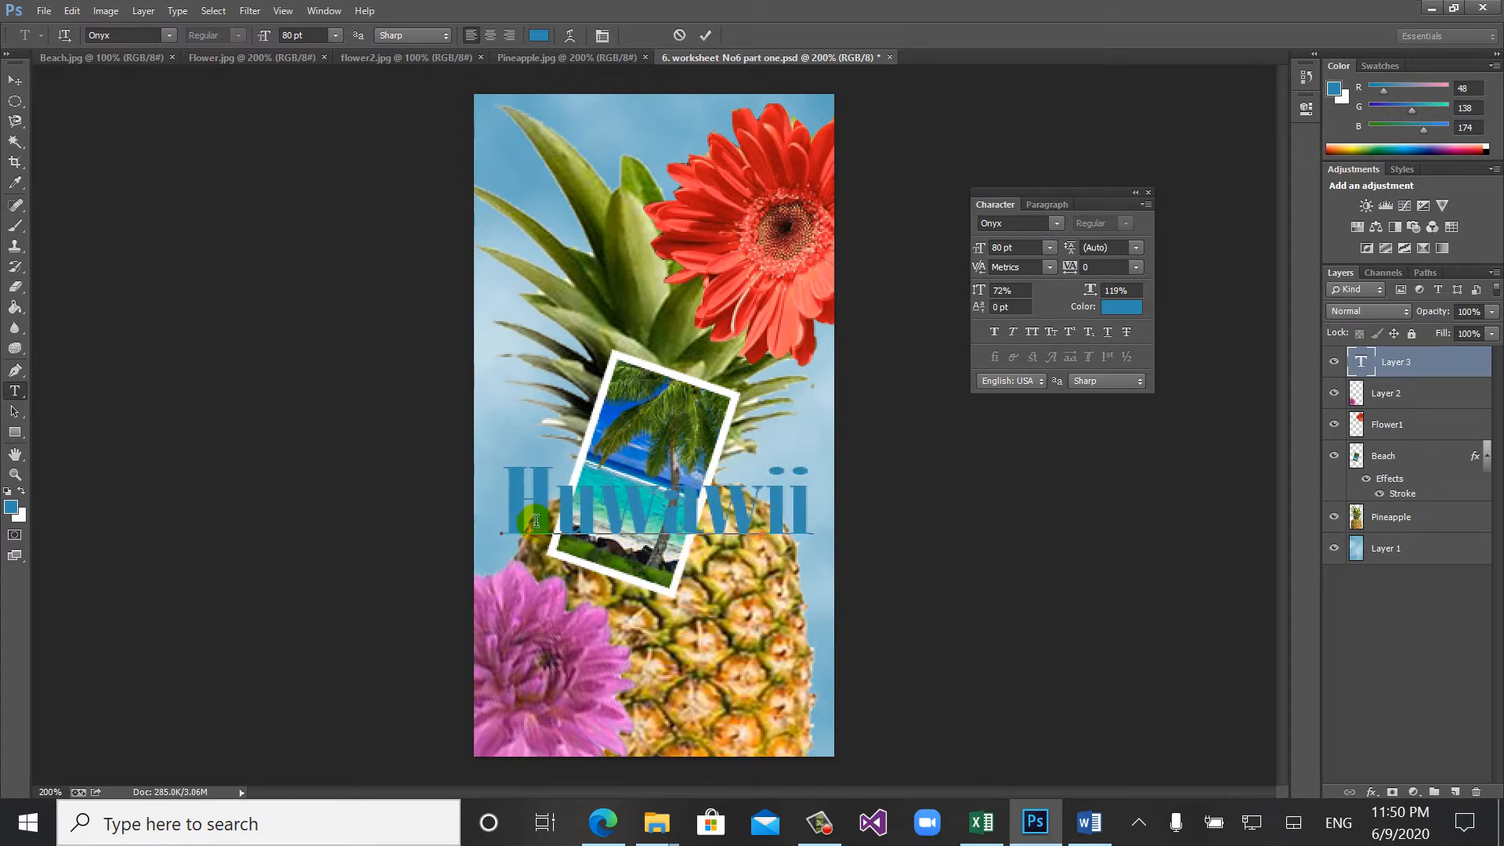
- Switch to the Word worksheet and check the character settings and the spelling of the title word
click(1090, 822)
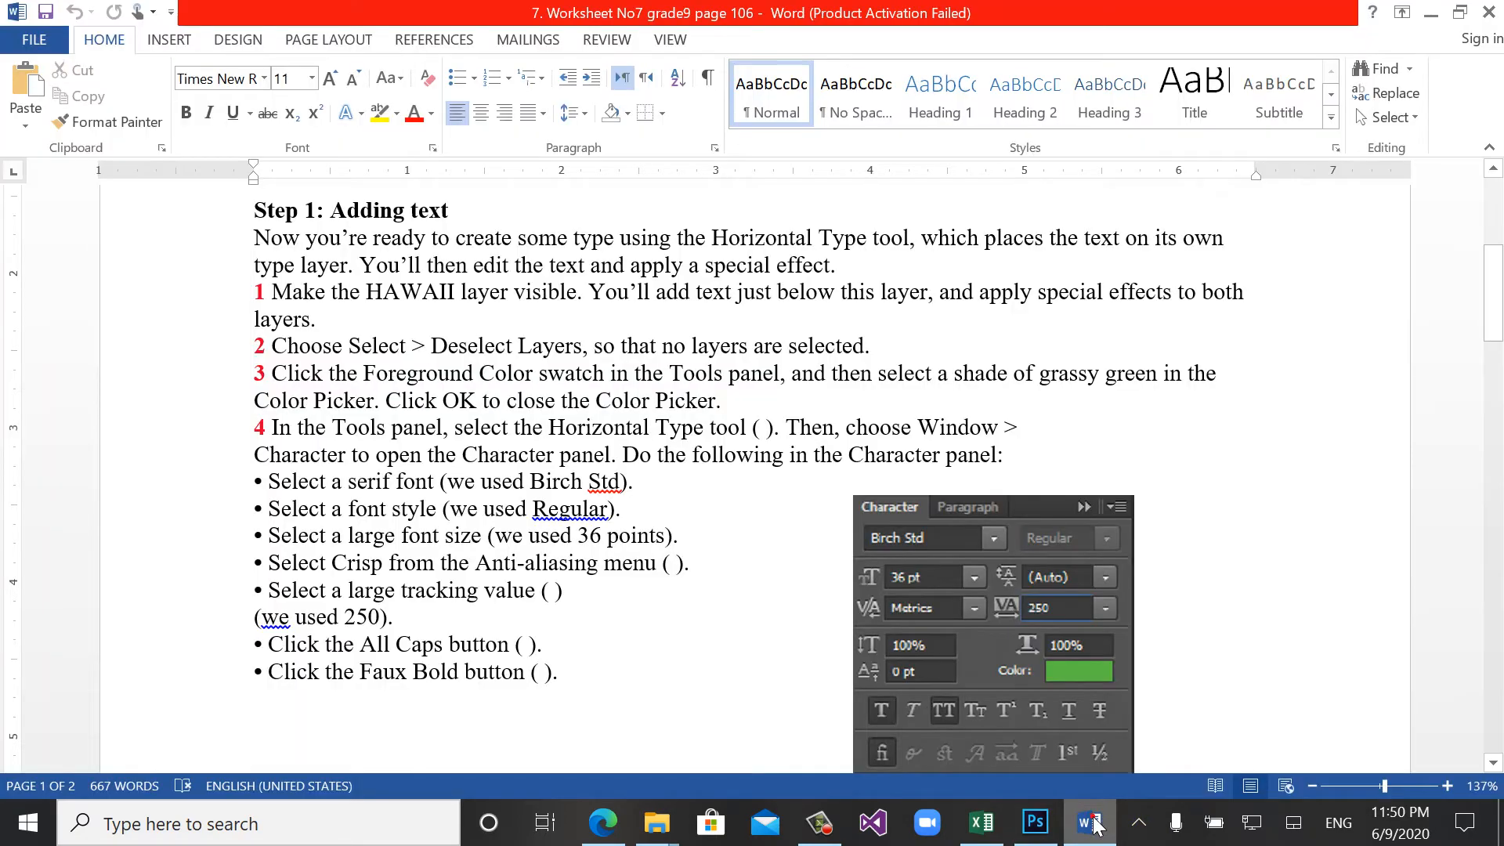
click(1495, 317)
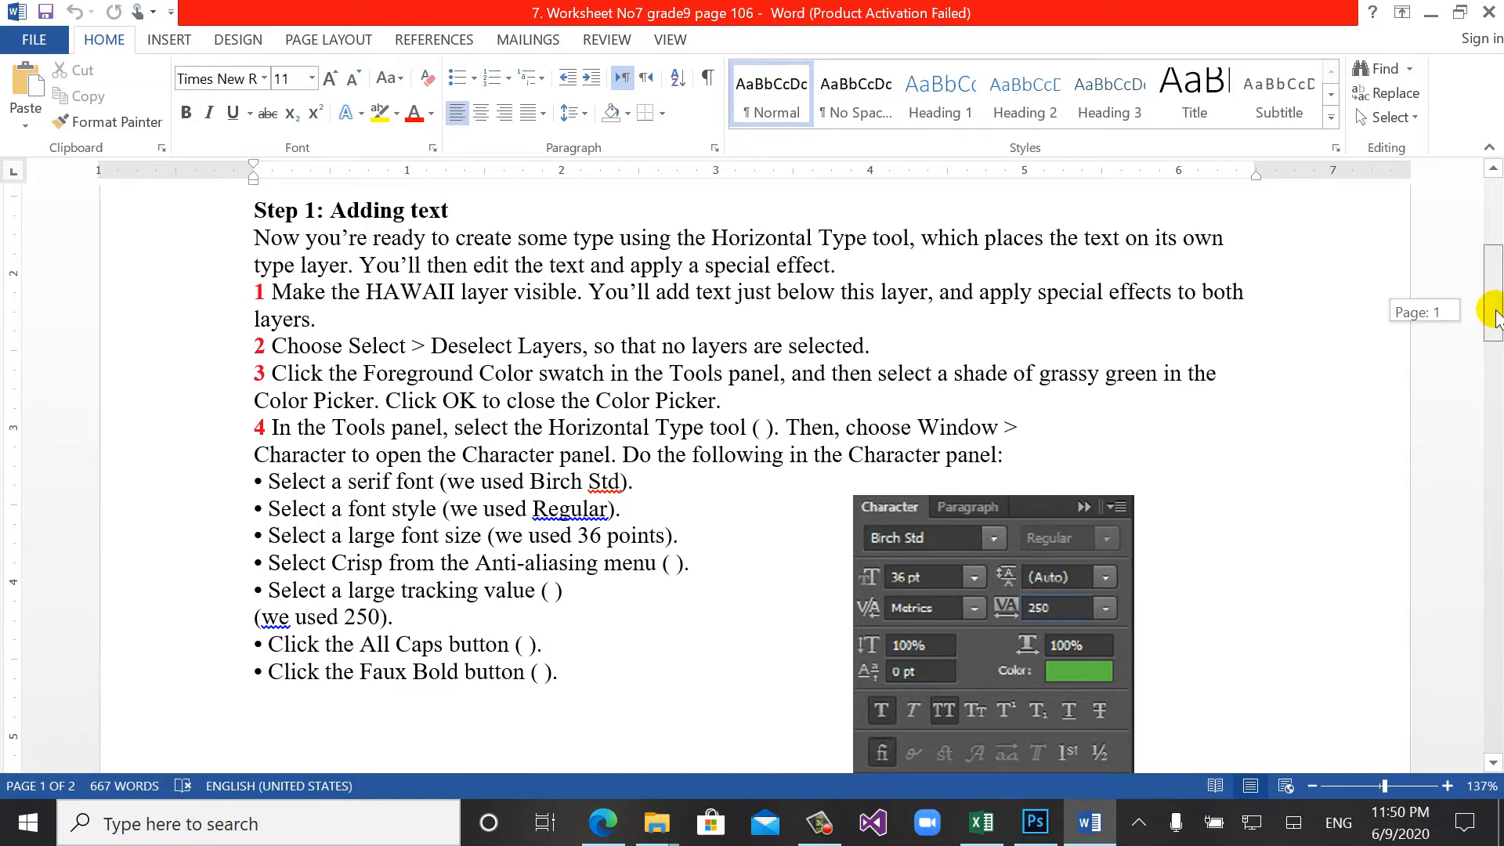
drag(1496, 318, 1496, 352)
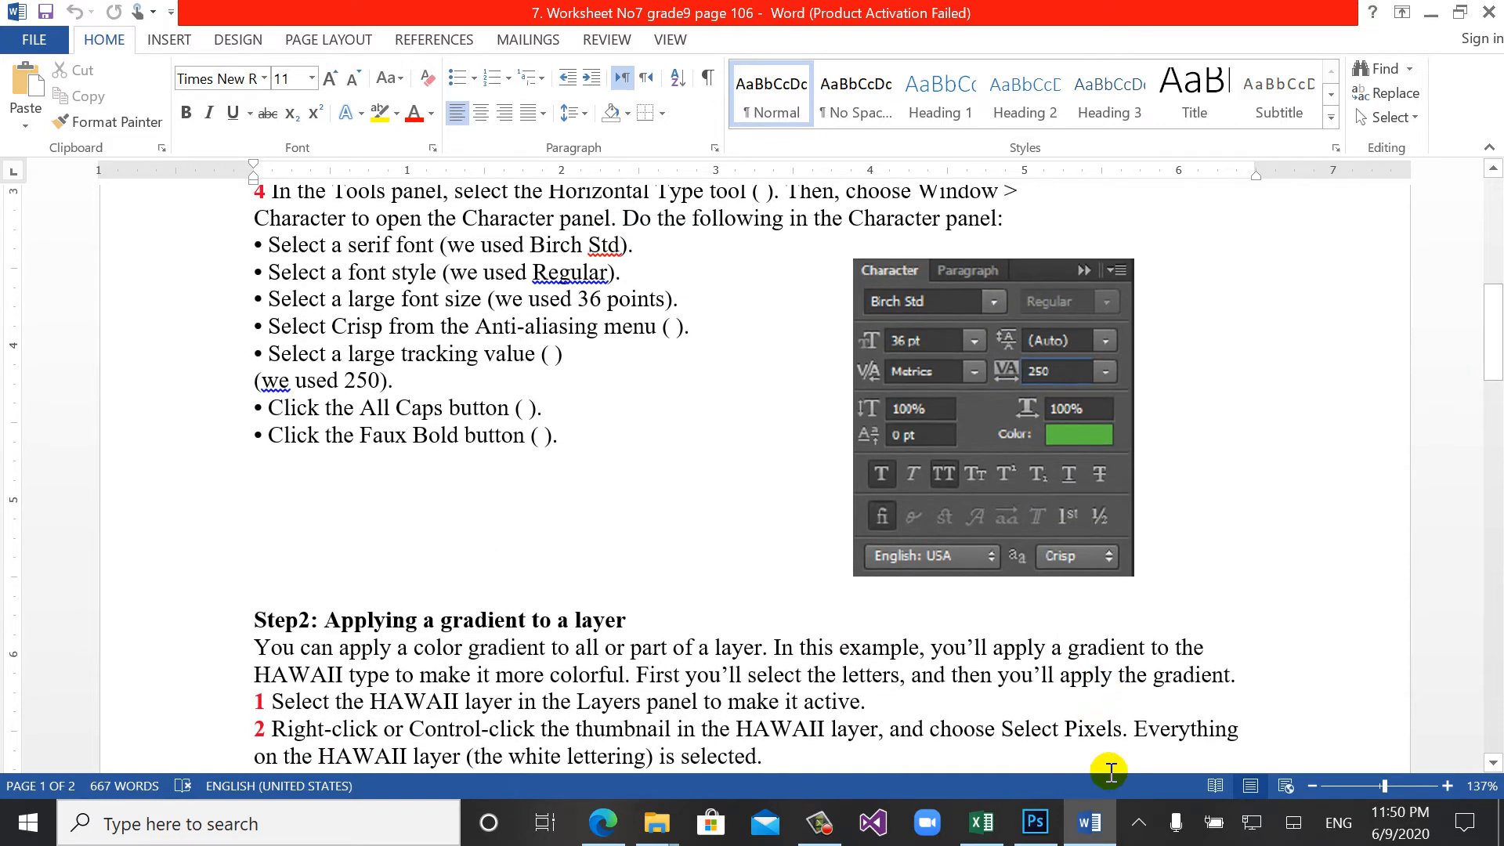
- Switch back to Photoshop and replace the letters "uwa" after the initial H with a capital "A"
click(1035, 823)
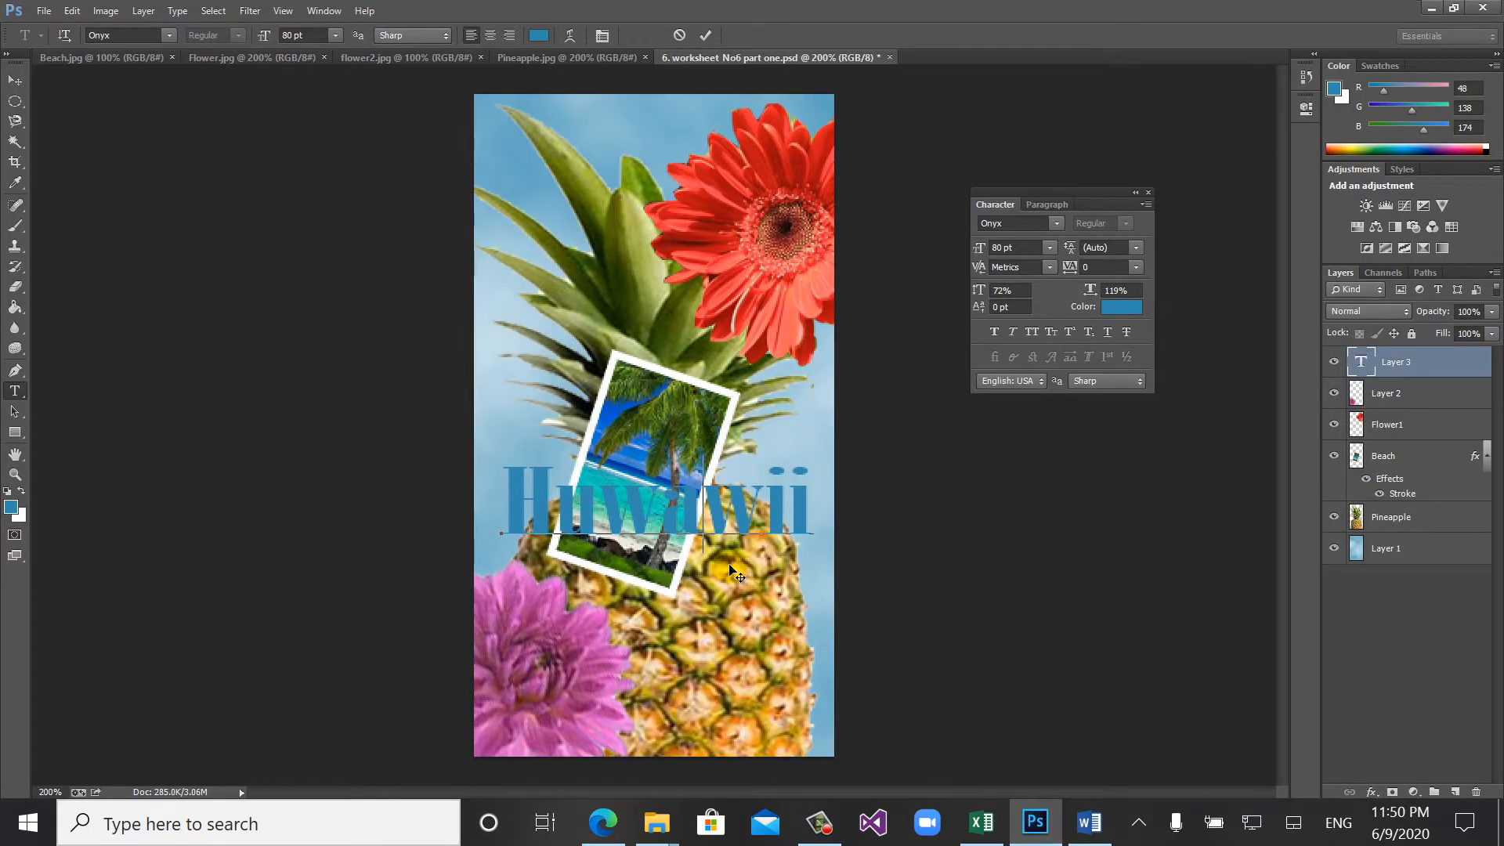
key(Left)
key(Left)
key(Left)
key(Delete)
key(Delete)
key(Delete)
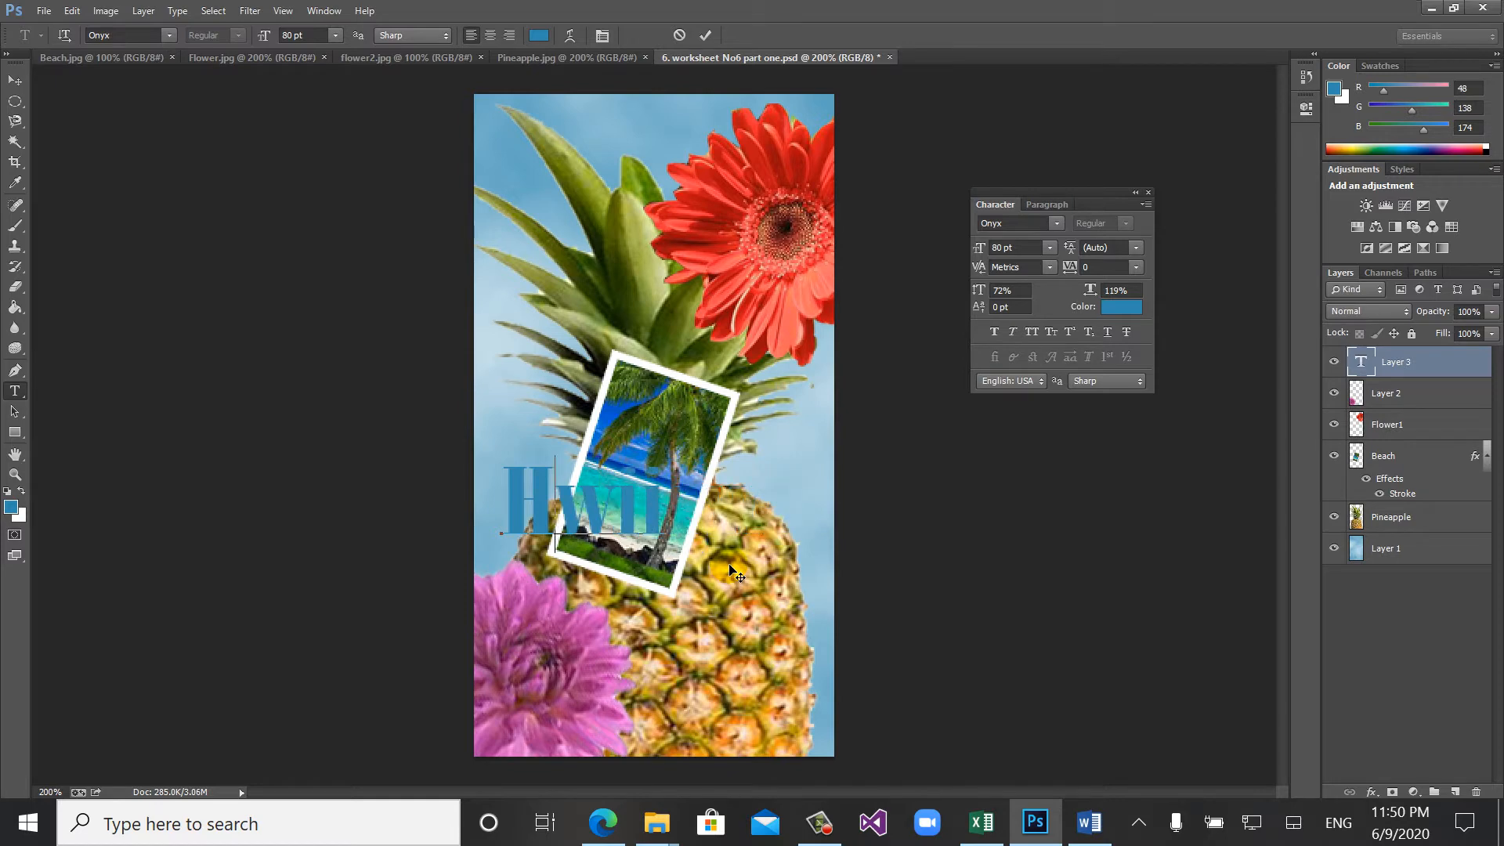
text(A)
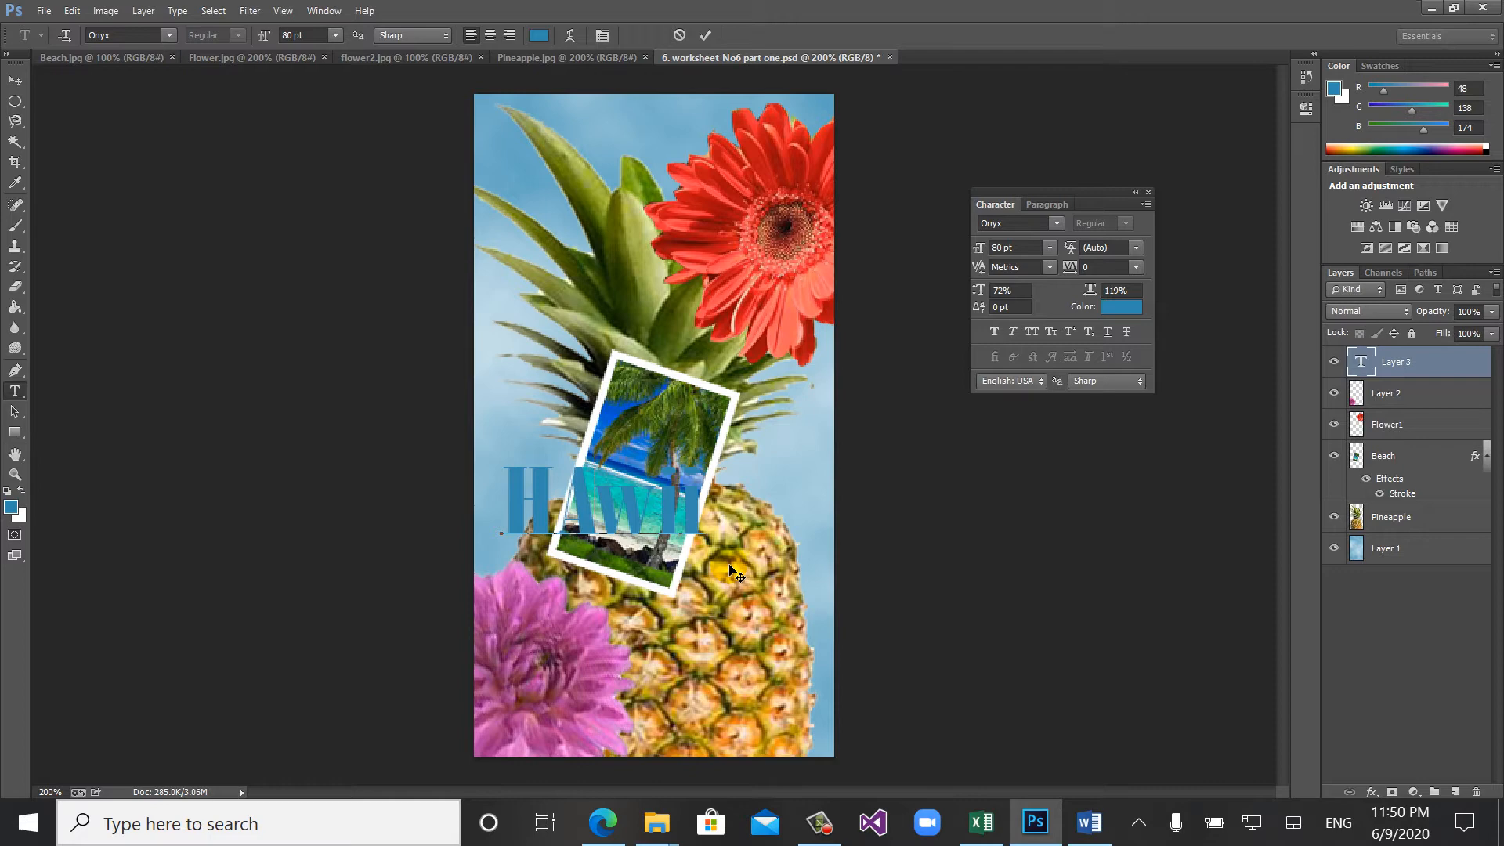
- Replace the remaining lowercase letters after "HA" with "WAII" so the text reads "HAWAII"
key(Right)
key(Right)
key(Right)
key(BackSpace)
key(BackSpace)
key(Left)
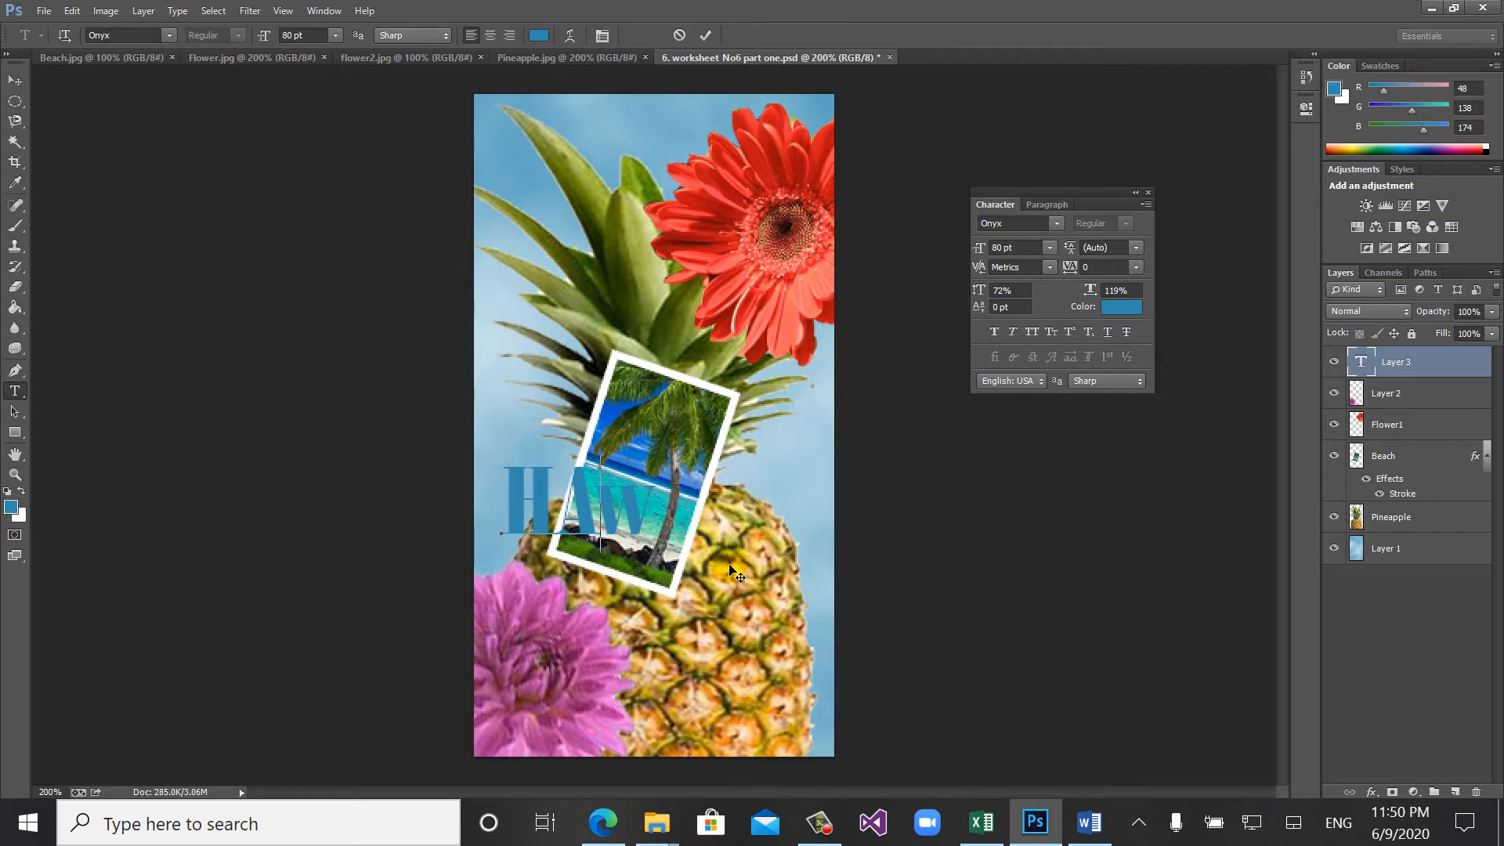
key(Delete)
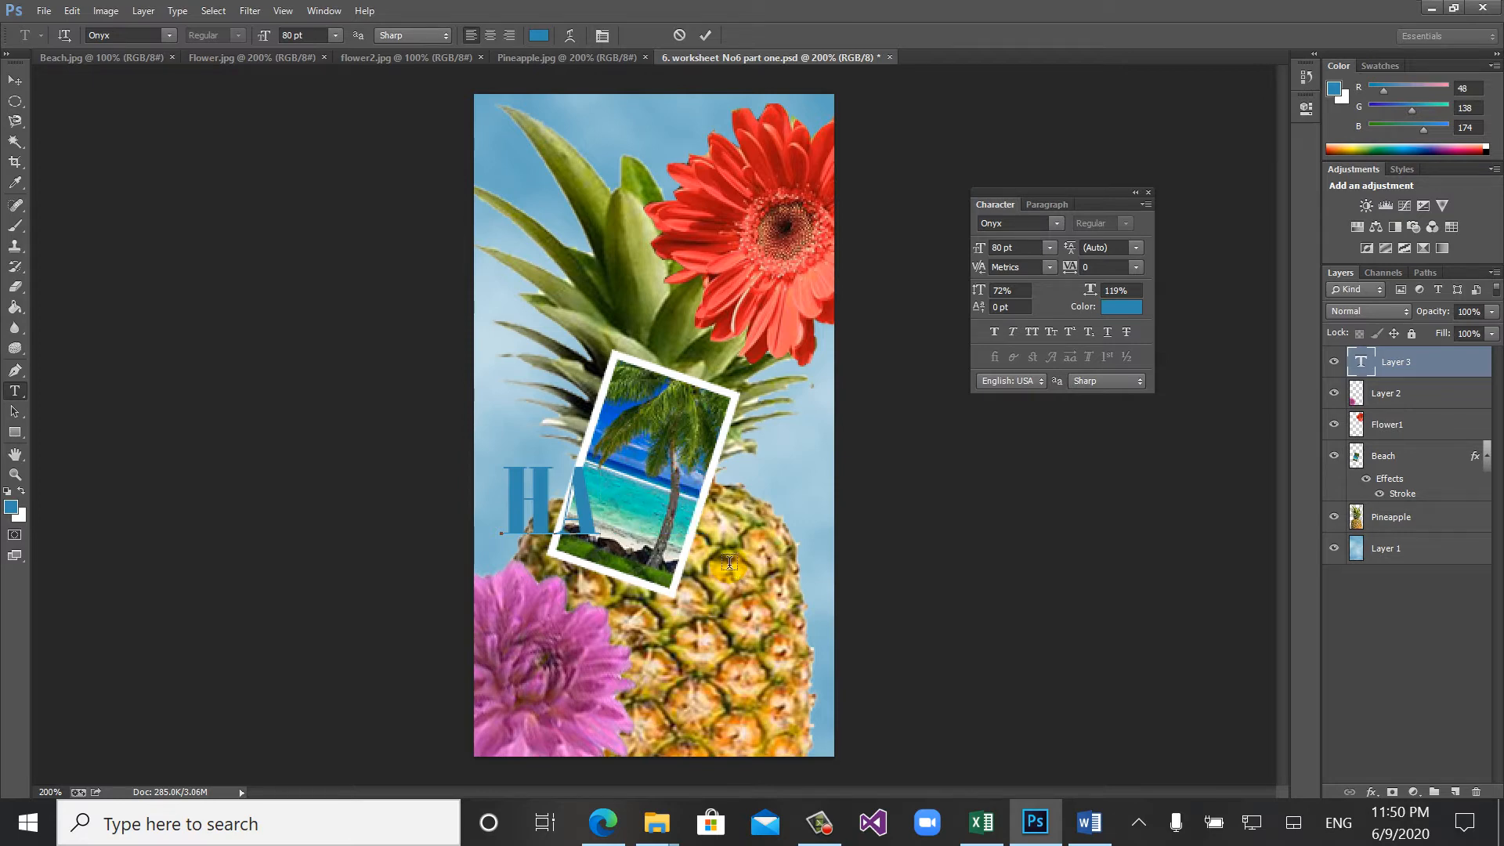
text(W)
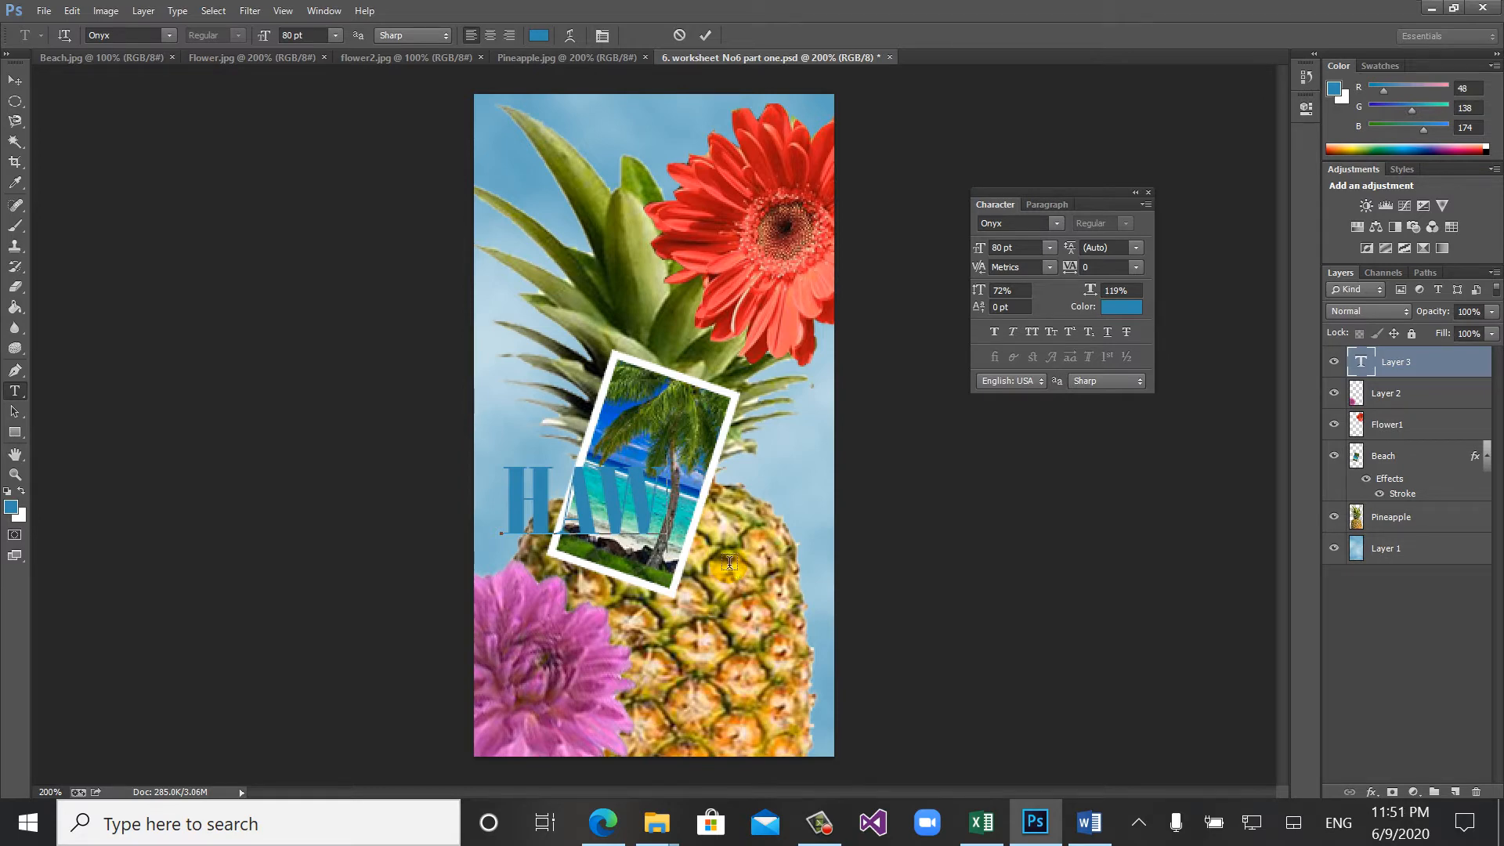
text(A)
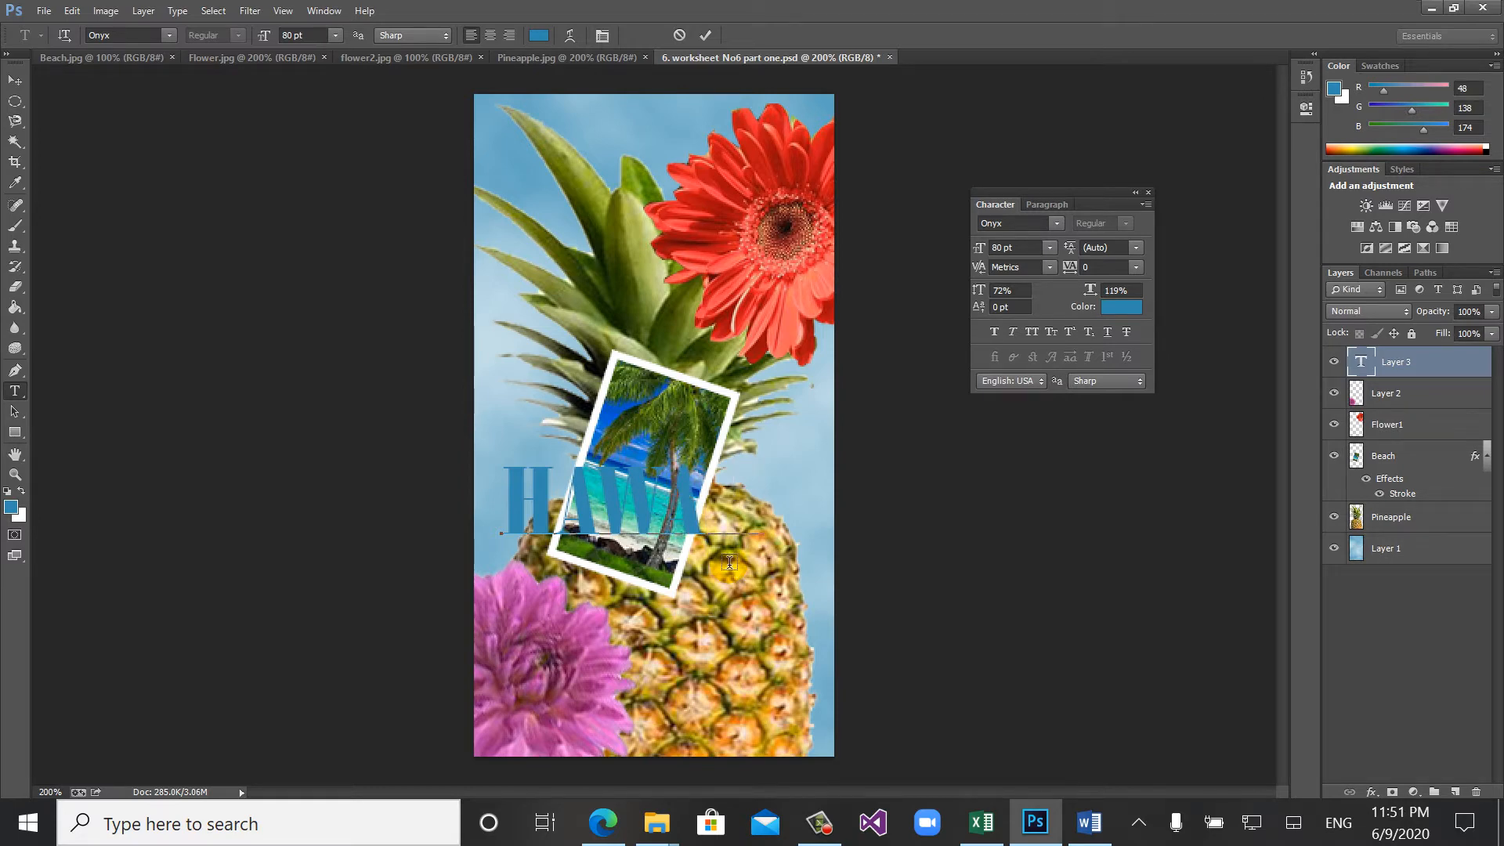
text(II)
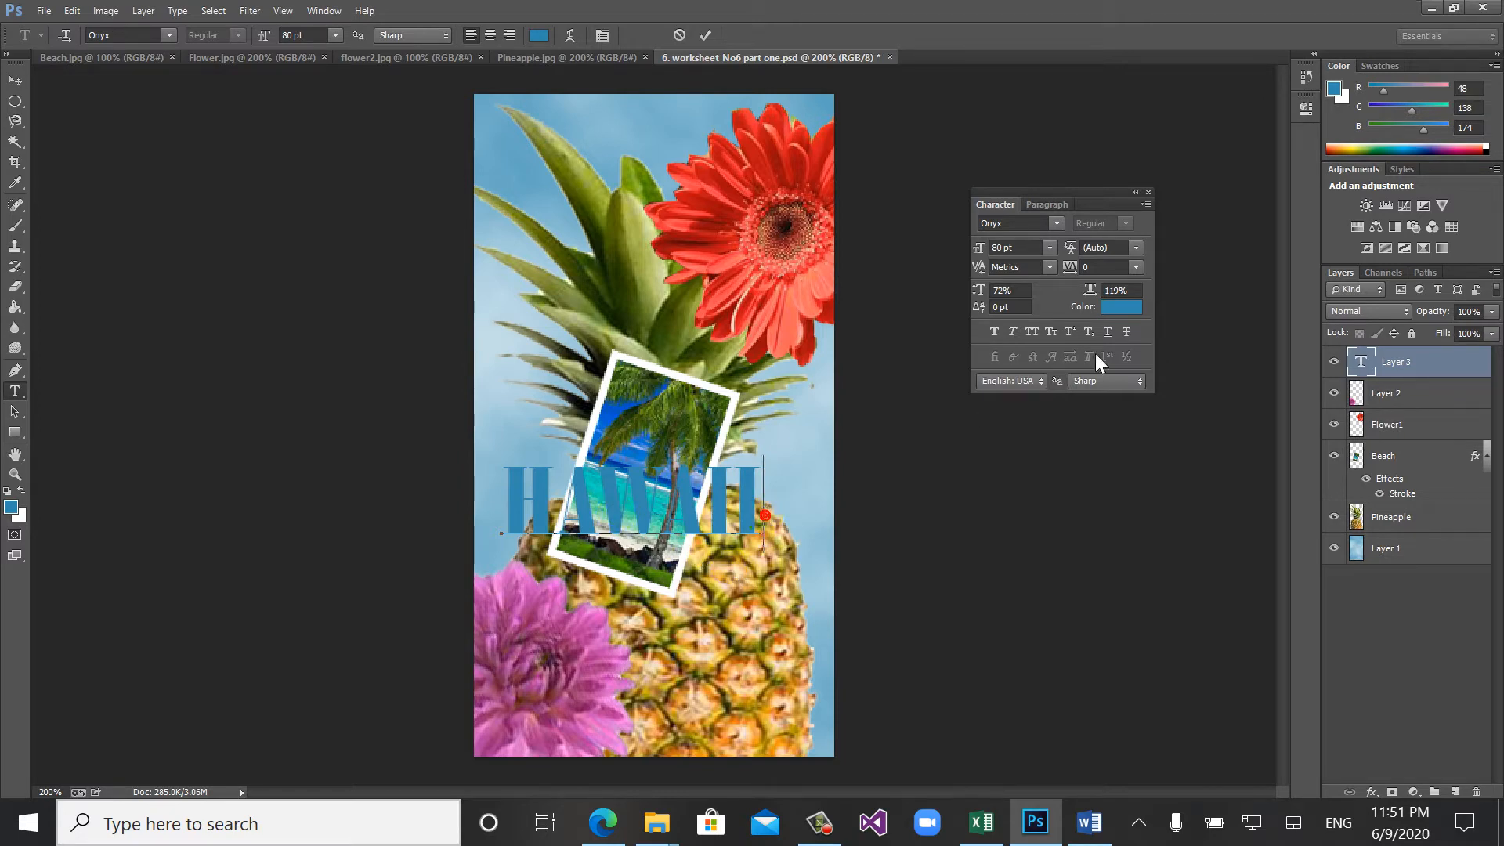
- Select the whole HAWAII text and set its vertical scale to 65%
click(1118, 310)
click(1101, 315)
mouse_move(977, 293)
mouse_down()
mouse_move(999, 291)
mouse_move(972, 292)
mouse_up()
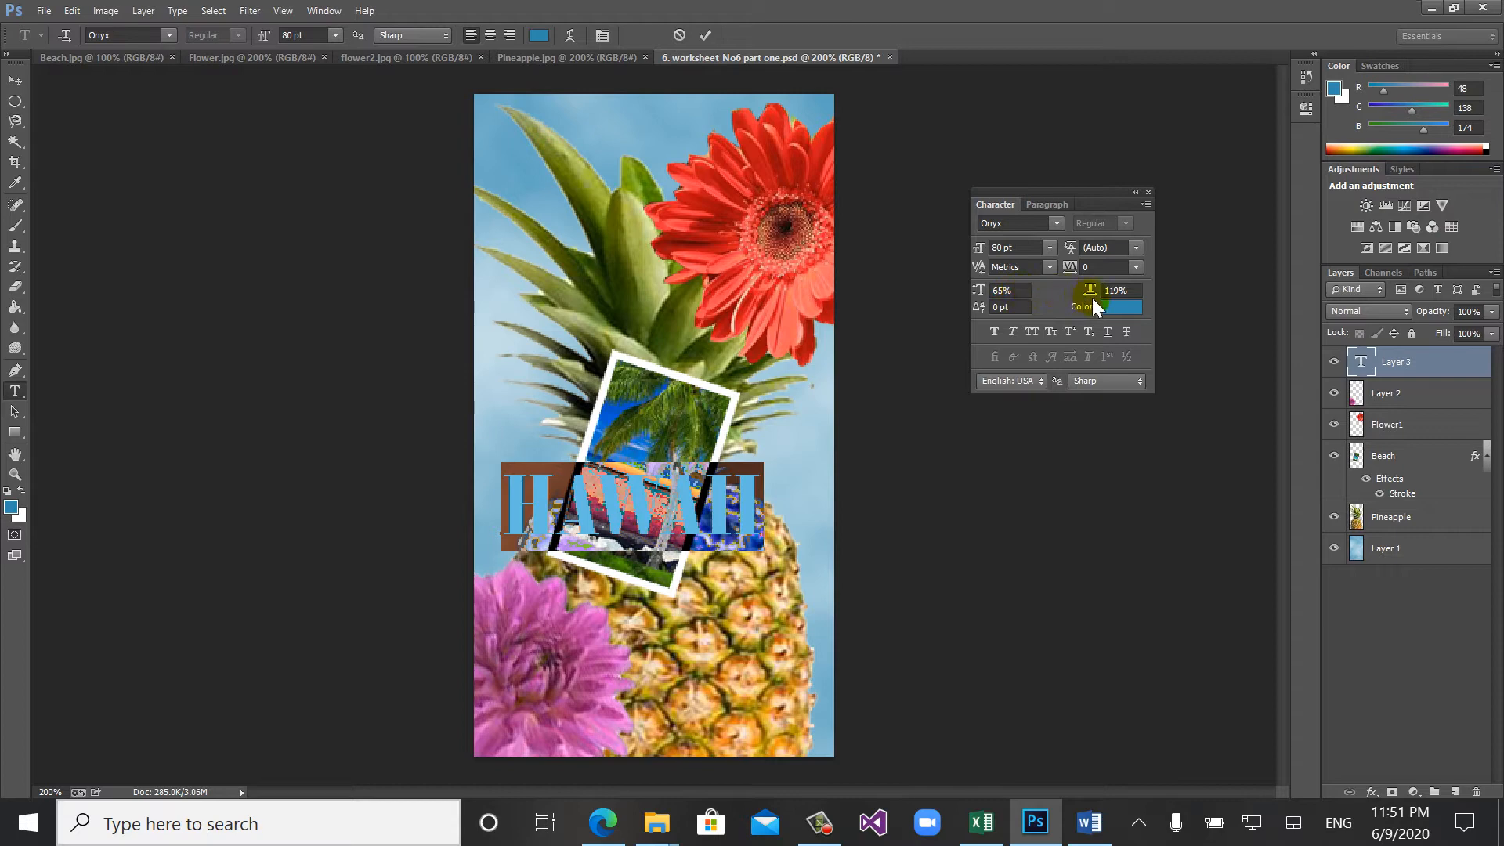
- Change the font of the HAWAII text to Playbill
click(1001, 223)
click(1056, 223)
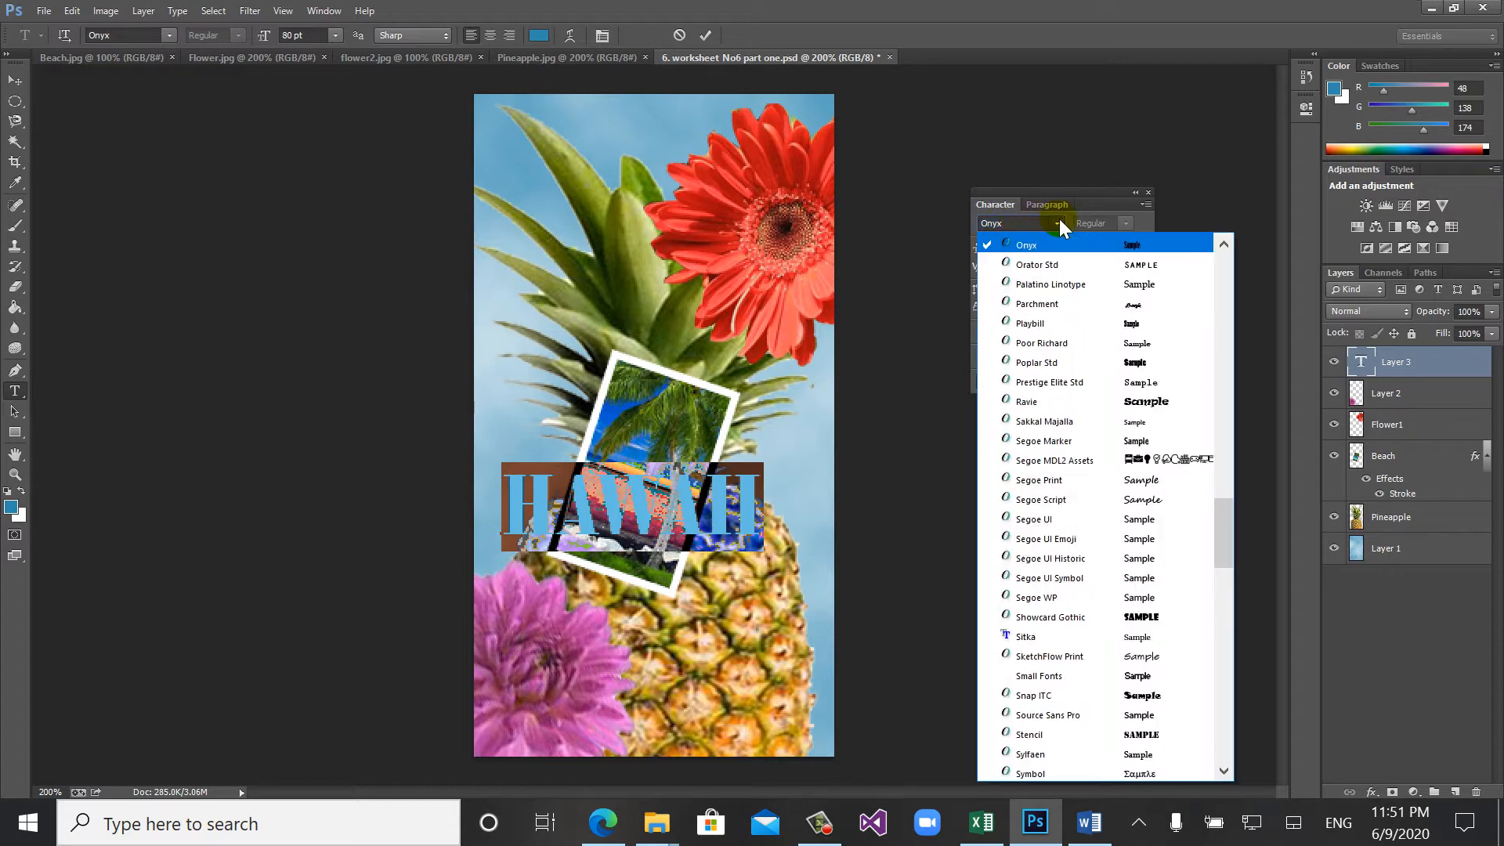
click(1069, 323)
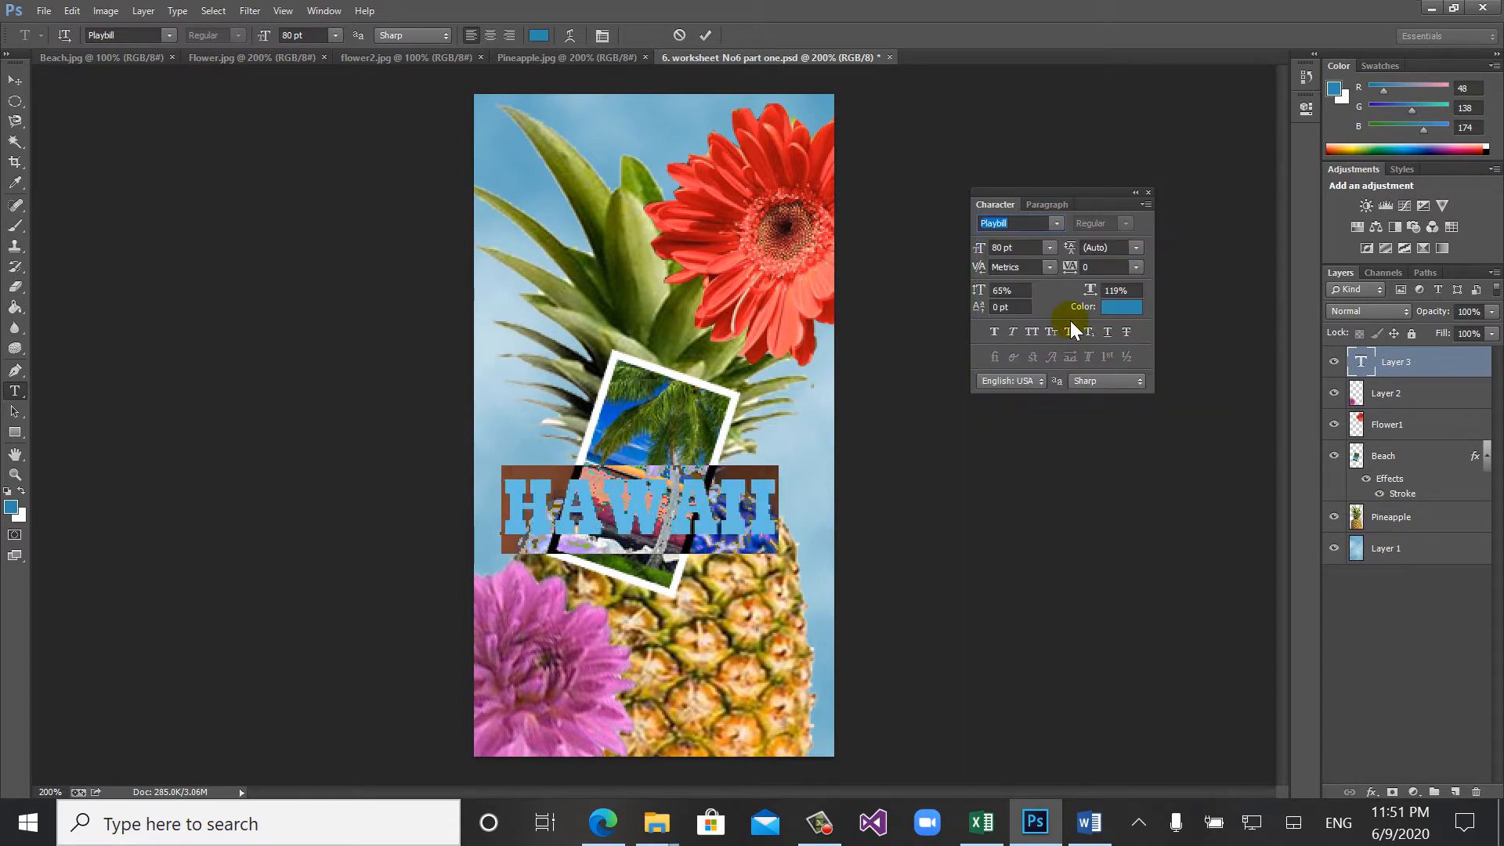
- Select the whole HAWAII text and set its color to white, hex ffffff
click(622, 507)
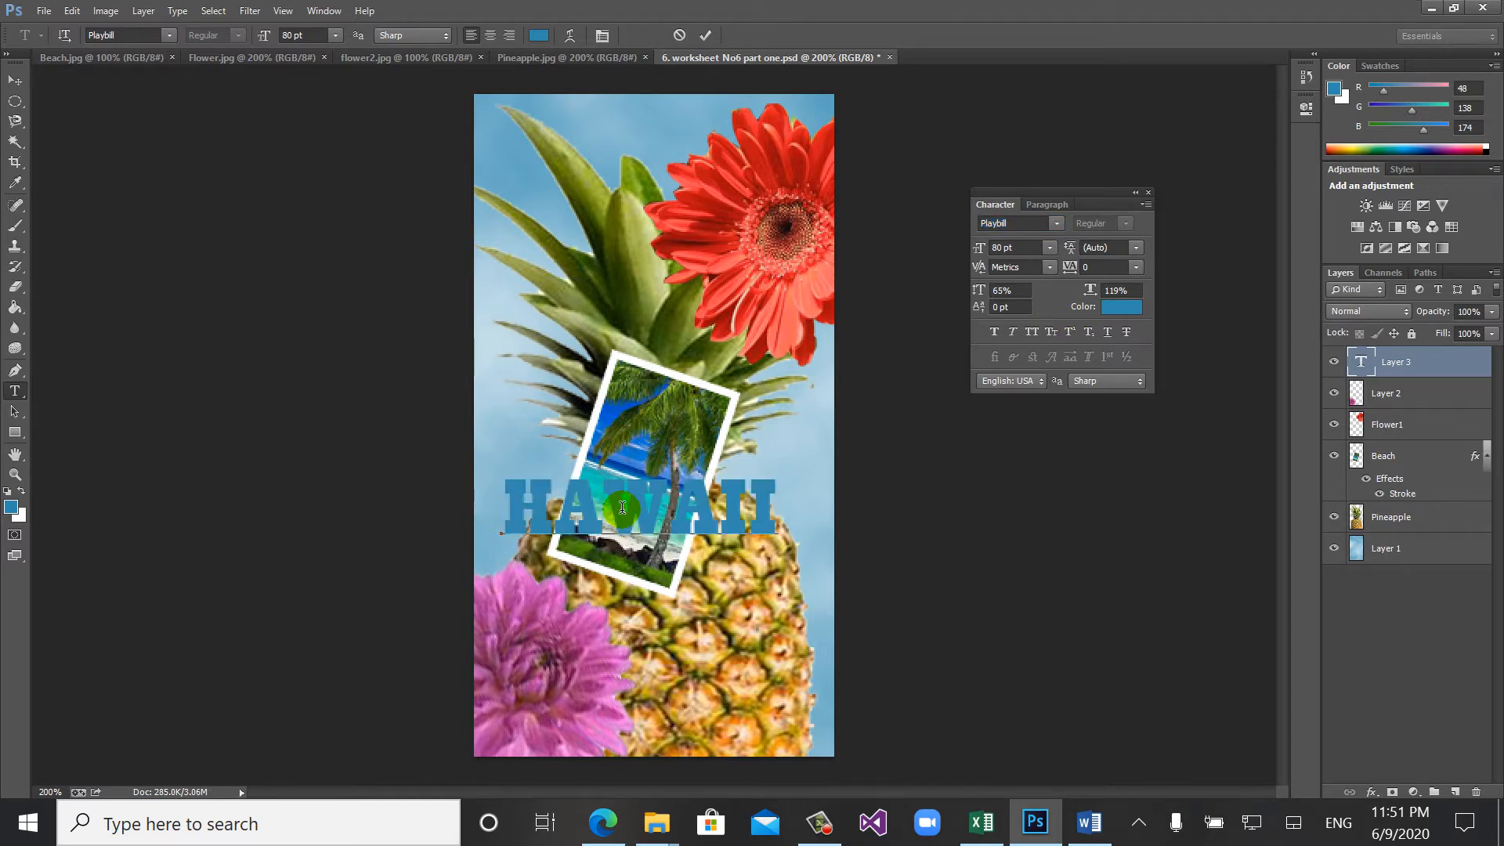
double_click(622, 507)
click(1128, 291)
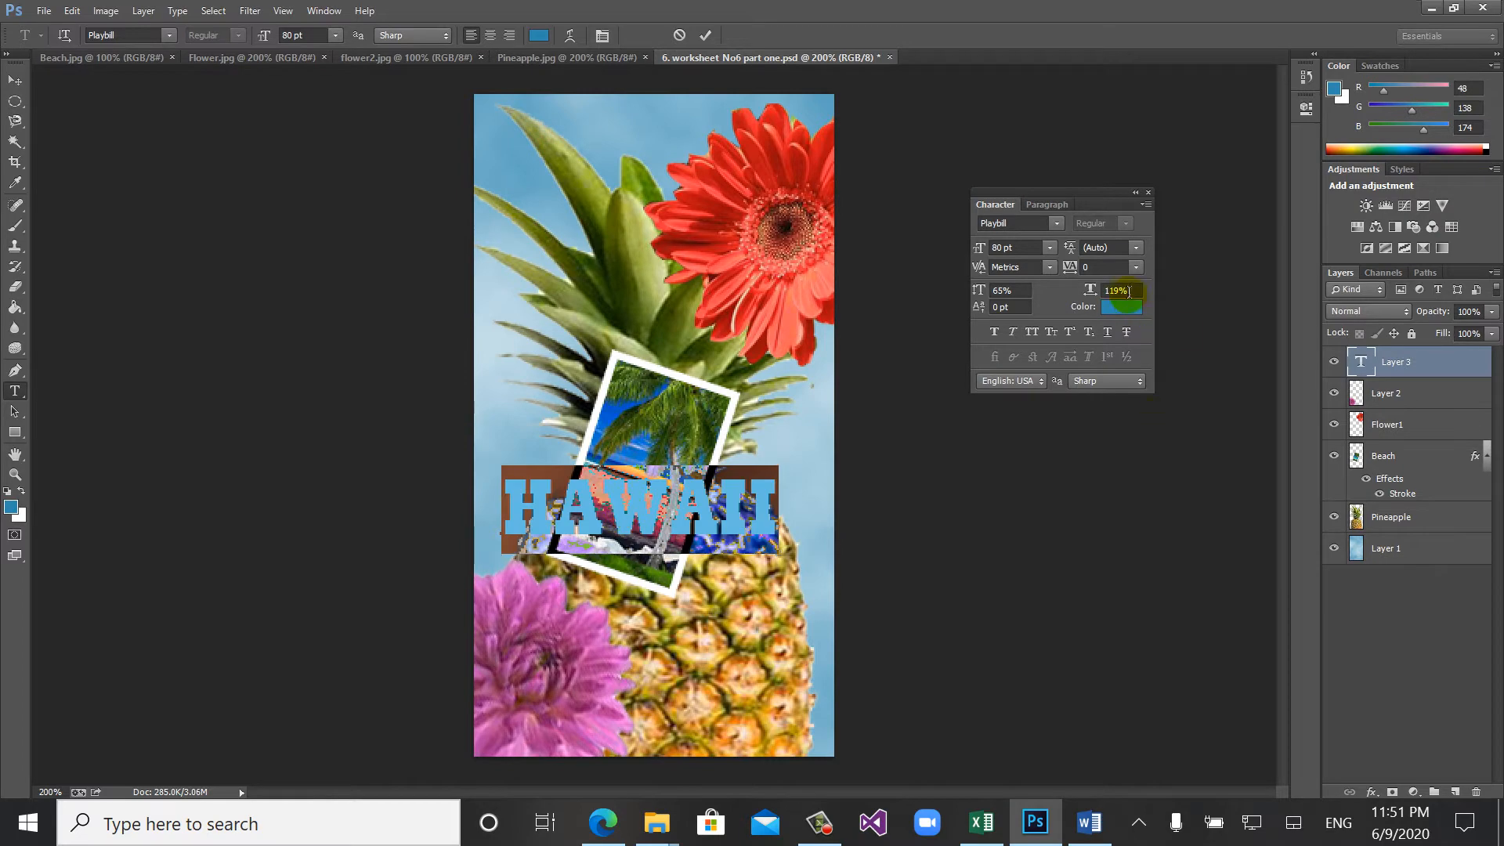
click(1120, 305)
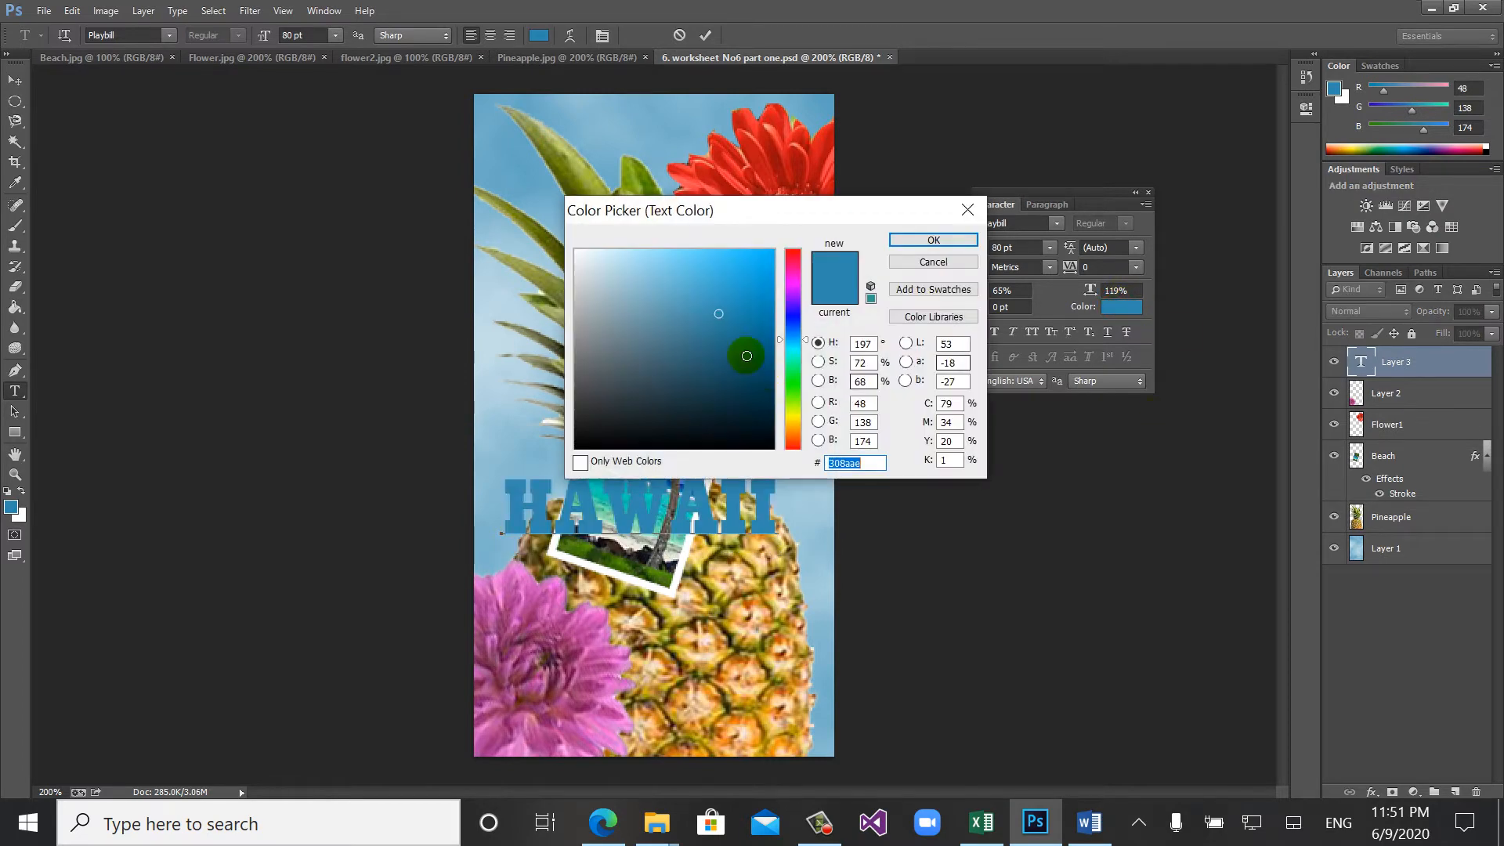
click(606, 269)
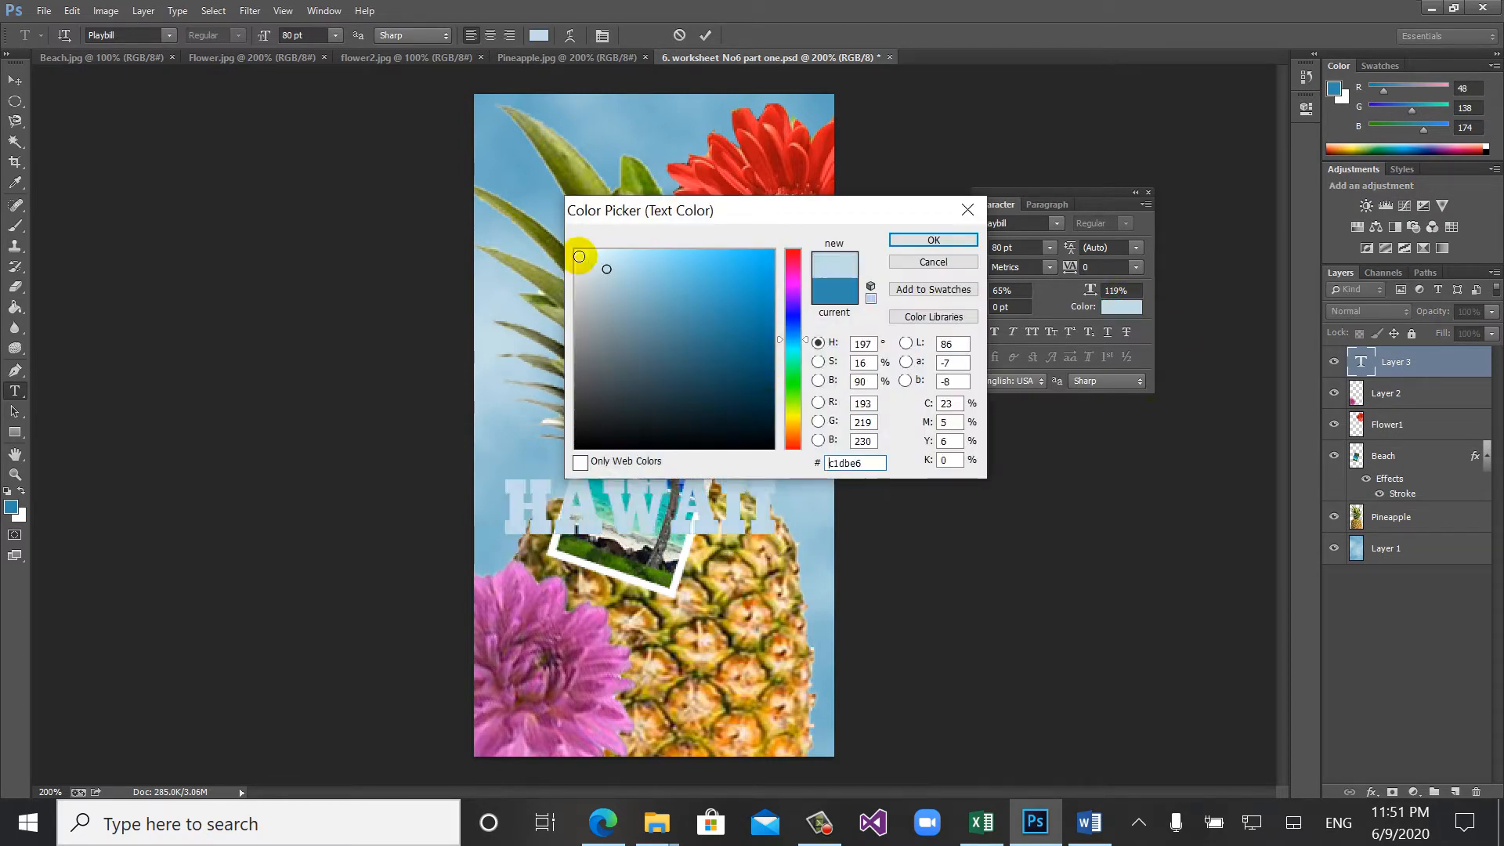
click(578, 257)
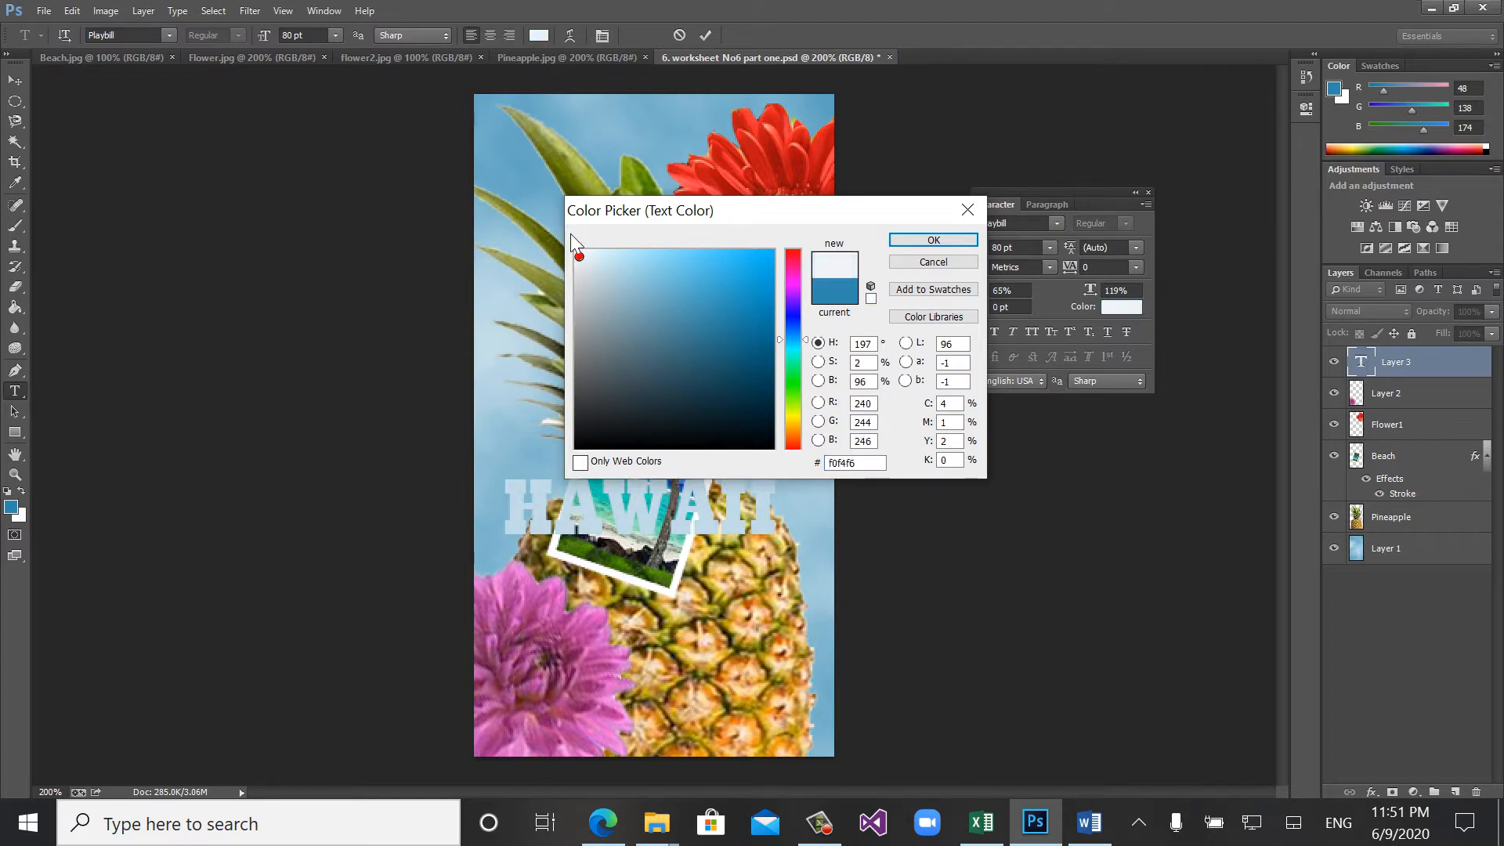
click(580, 260)
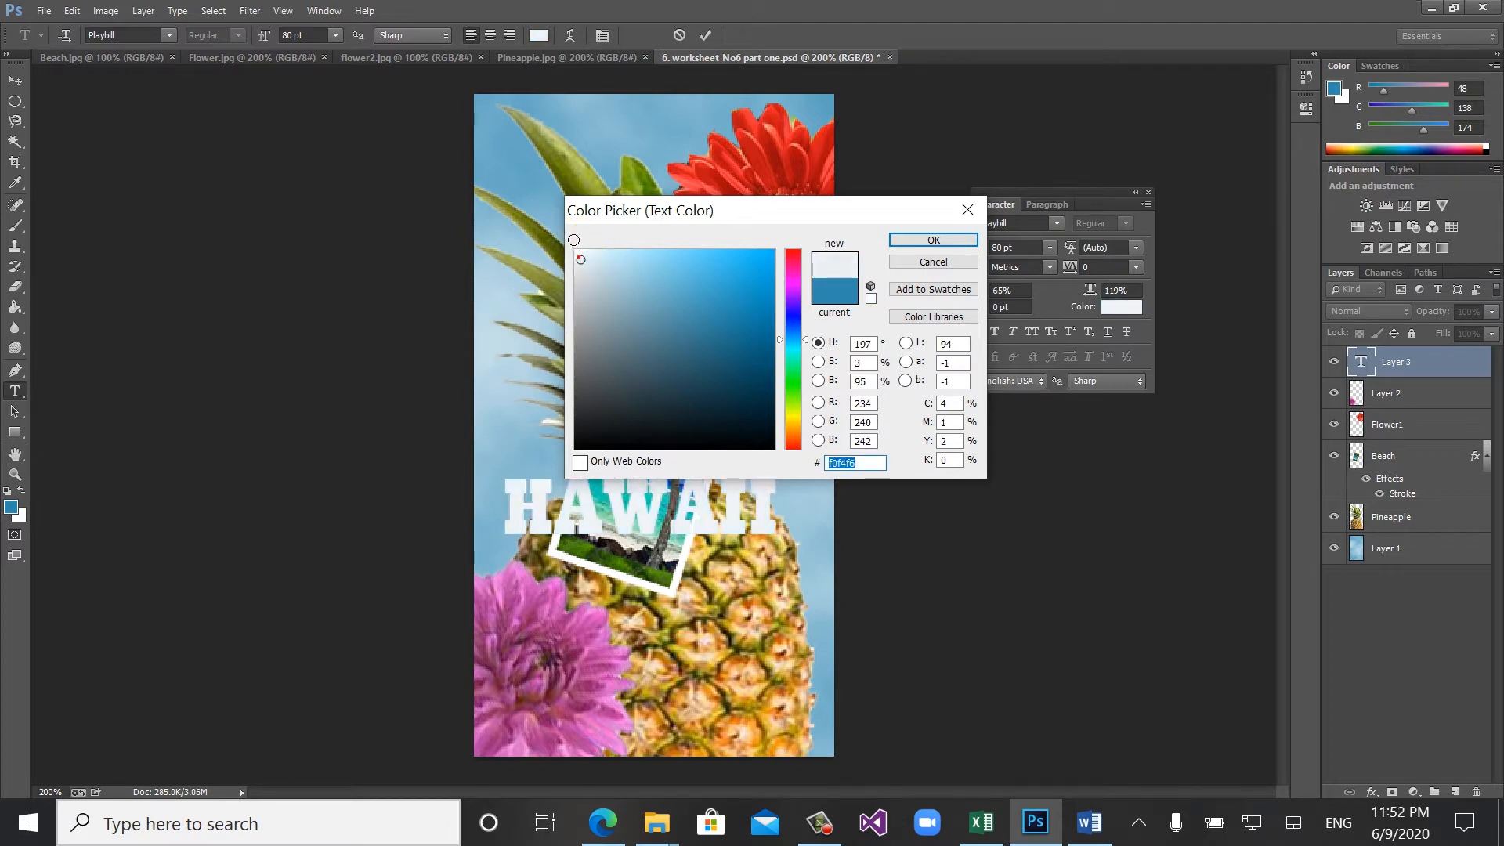
text(ffffff)
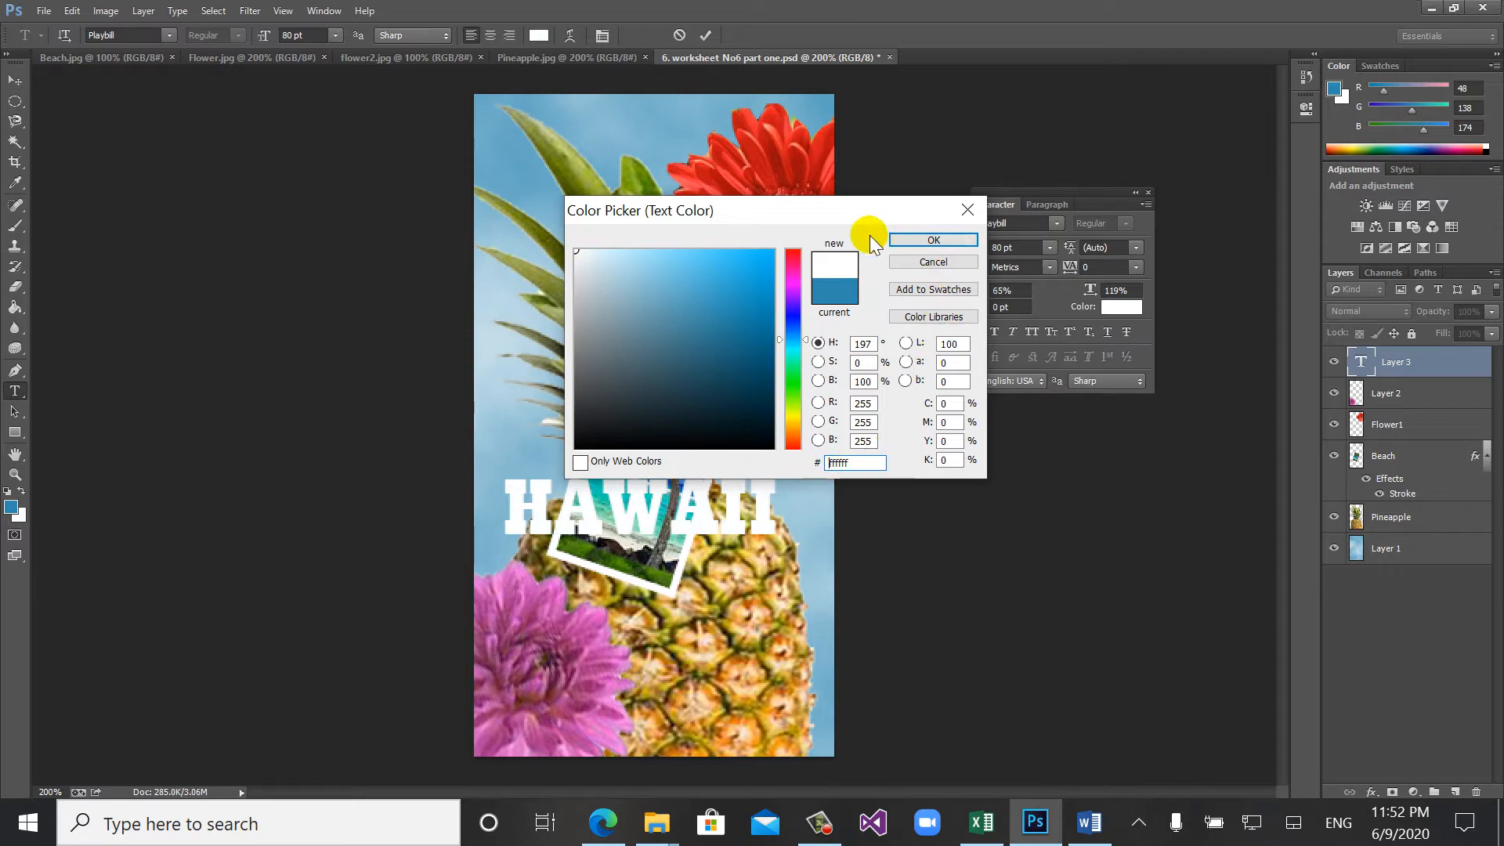
click(907, 240)
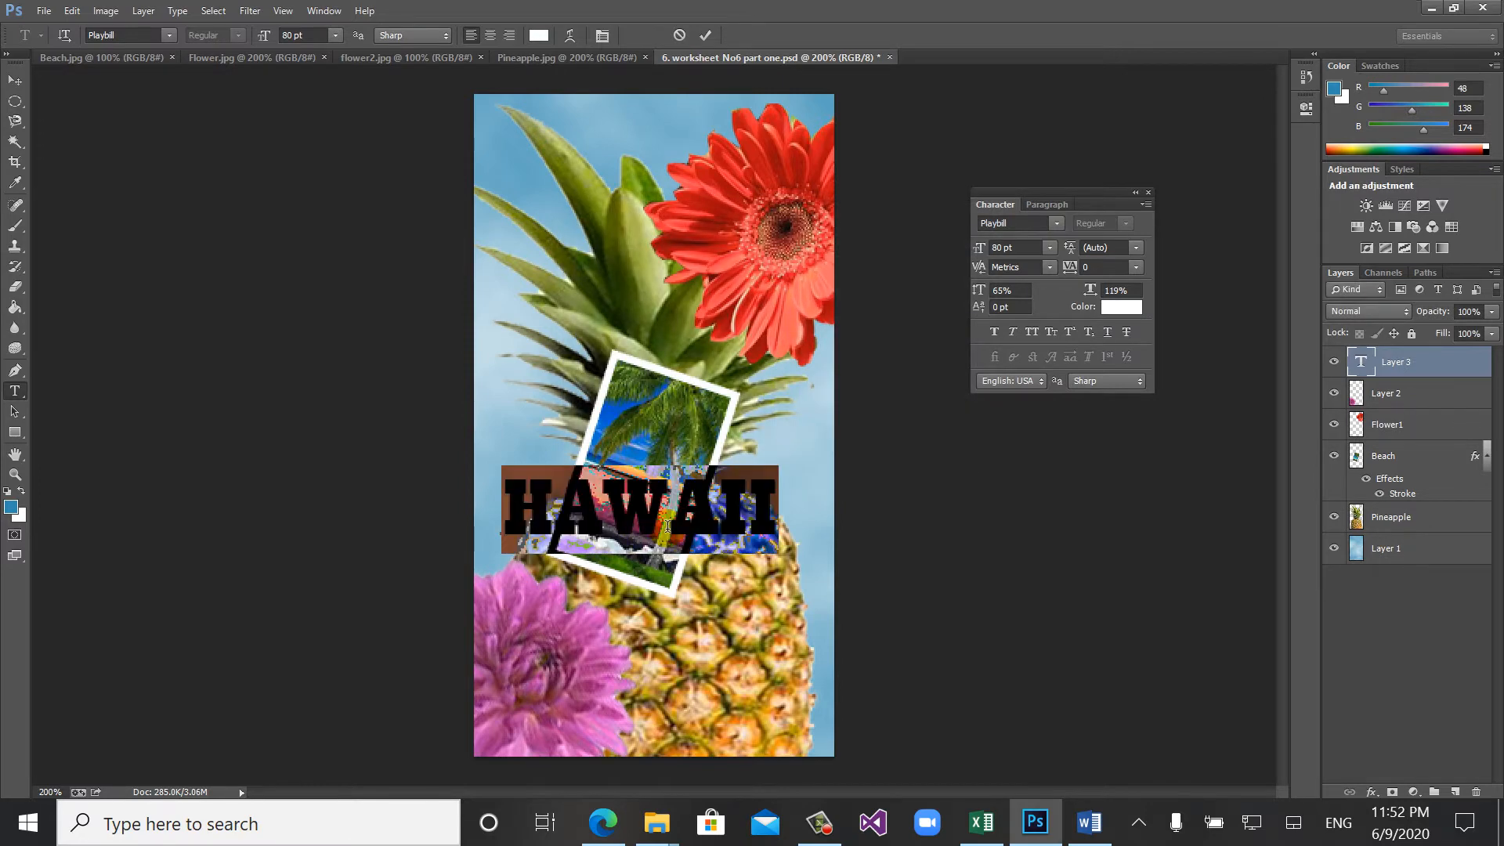
click(636, 517)
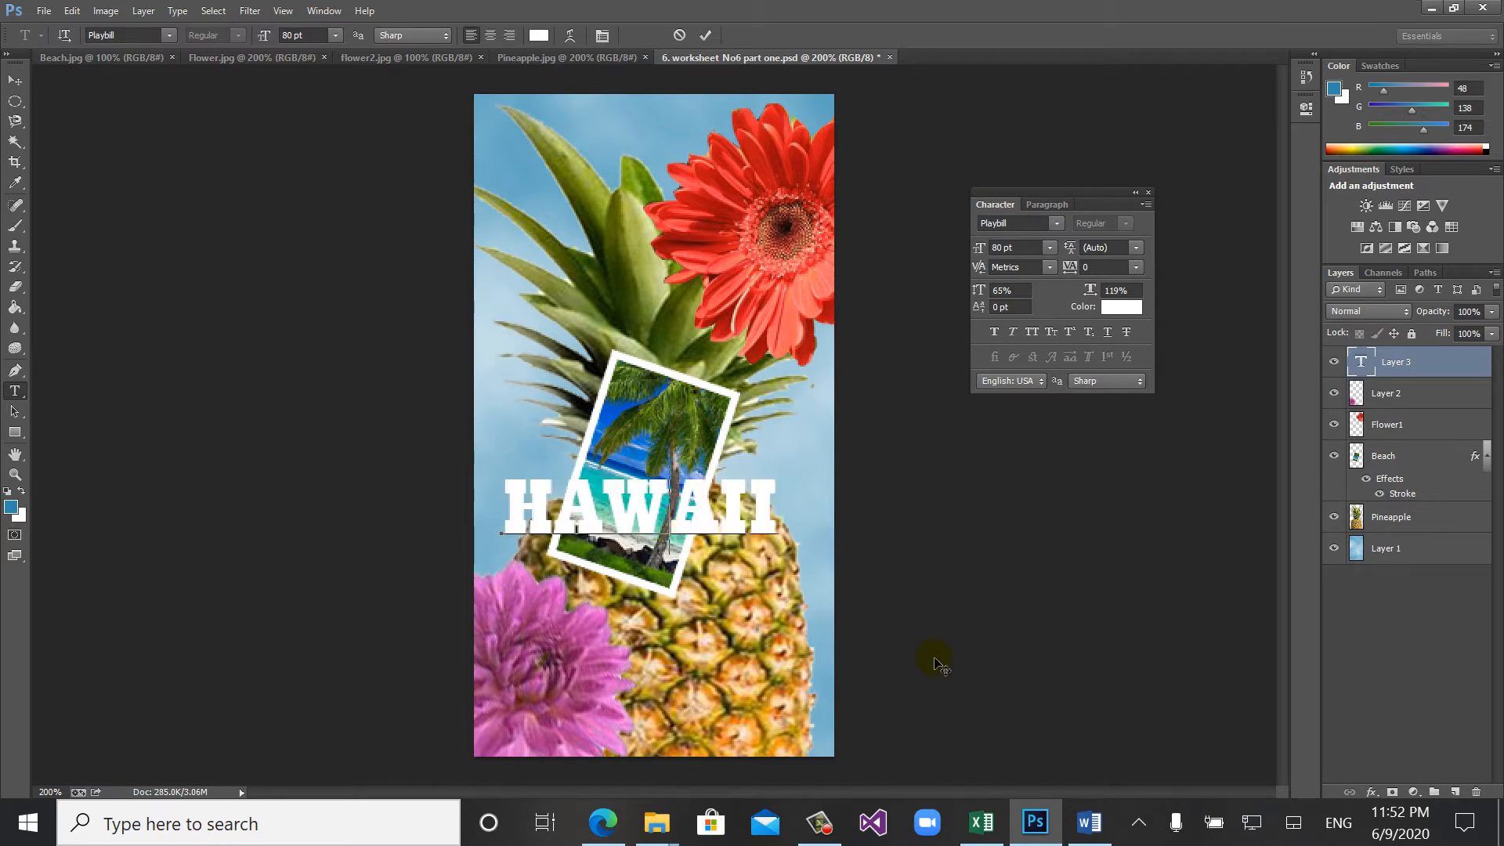
- Switch to the Word worksheet and read the Step 2 instructions on applying a gradient to a layer
click(1086, 822)
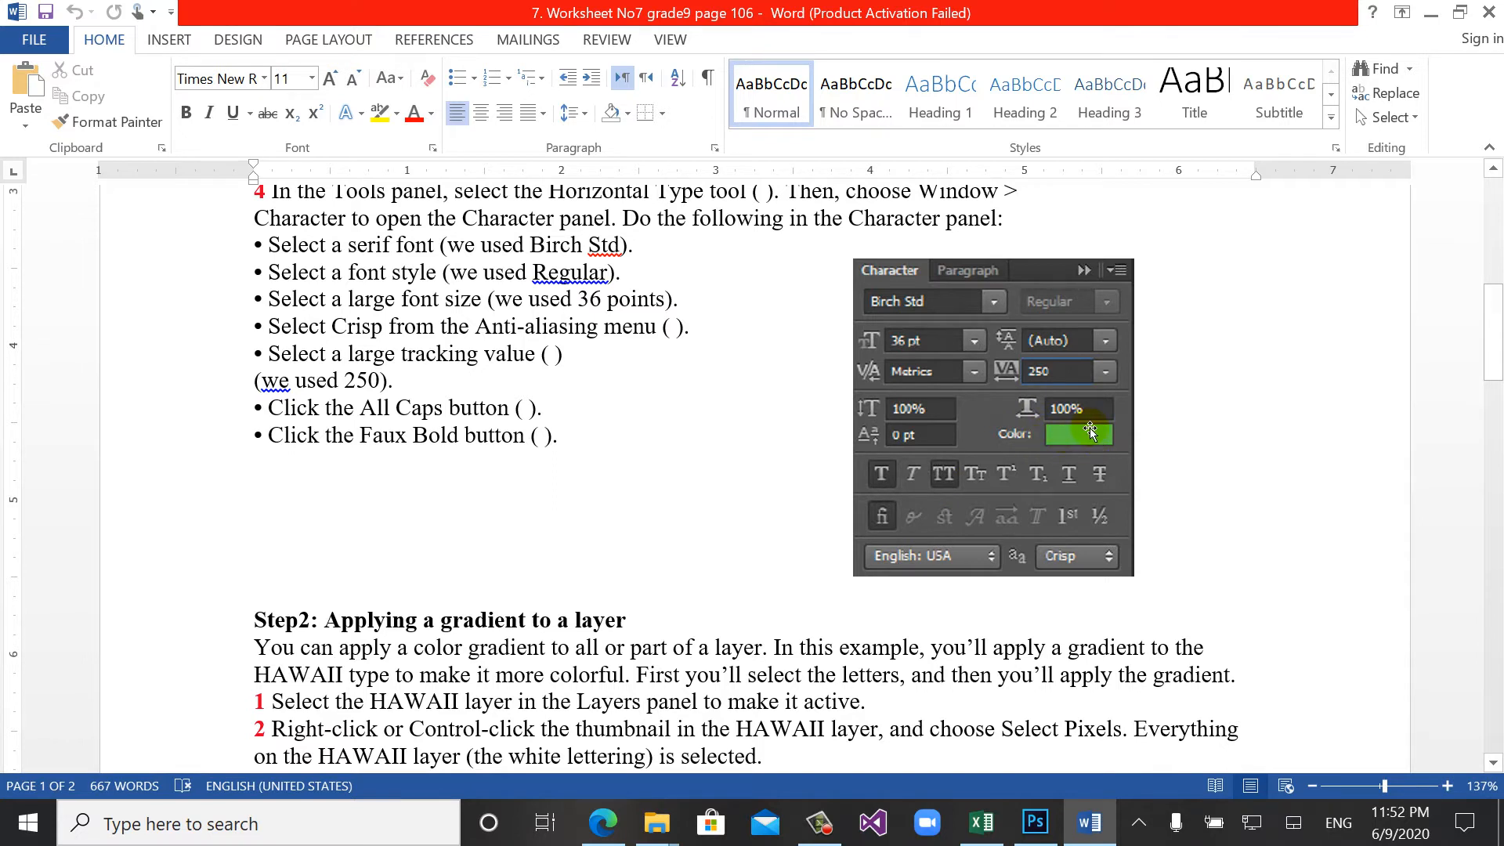
drag(1494, 310, 1498, 374)
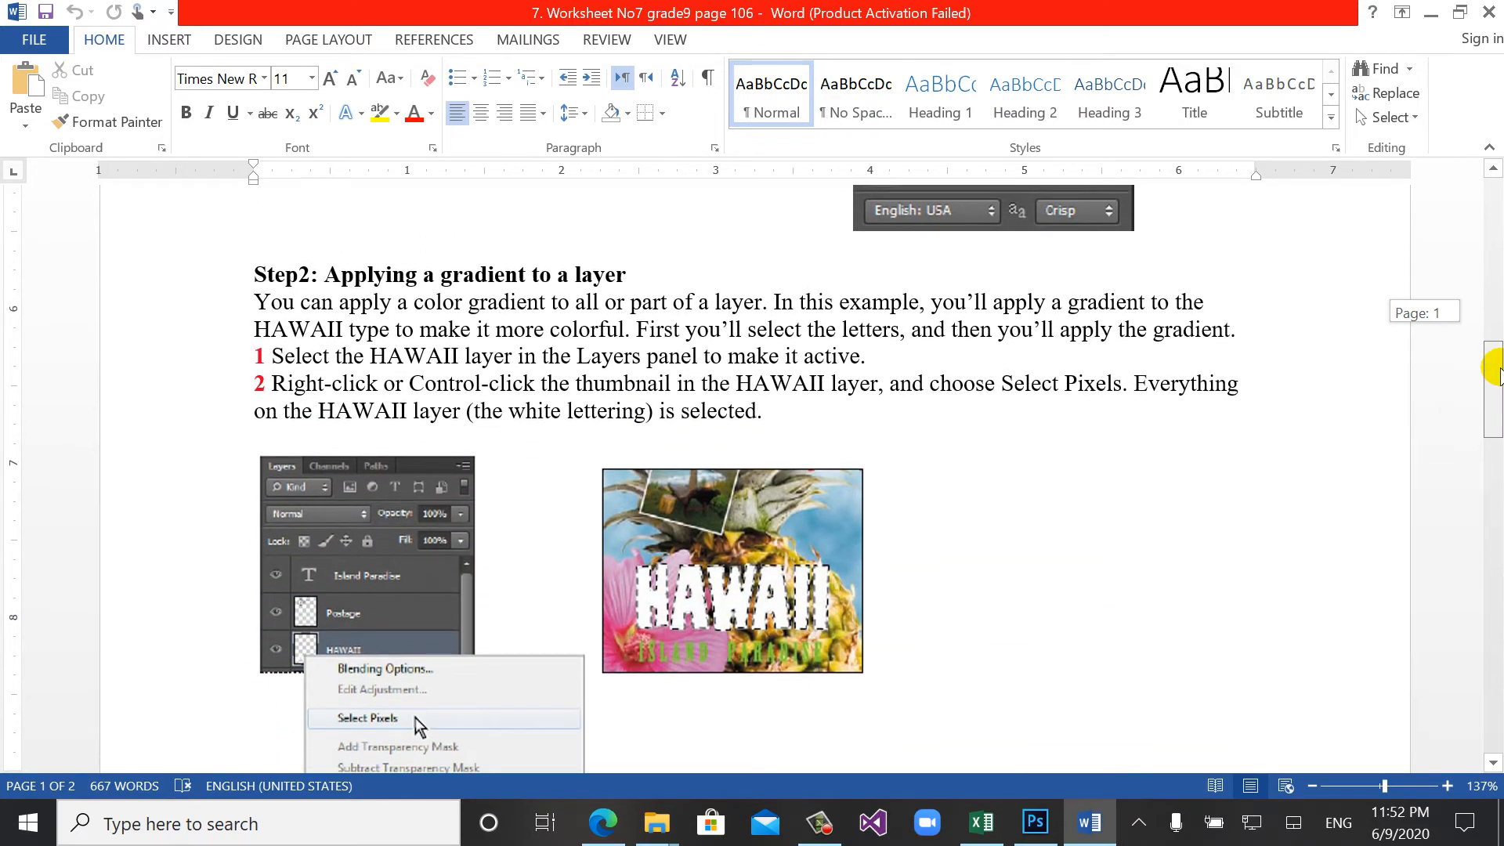
drag(1499, 374, 1498, 374)
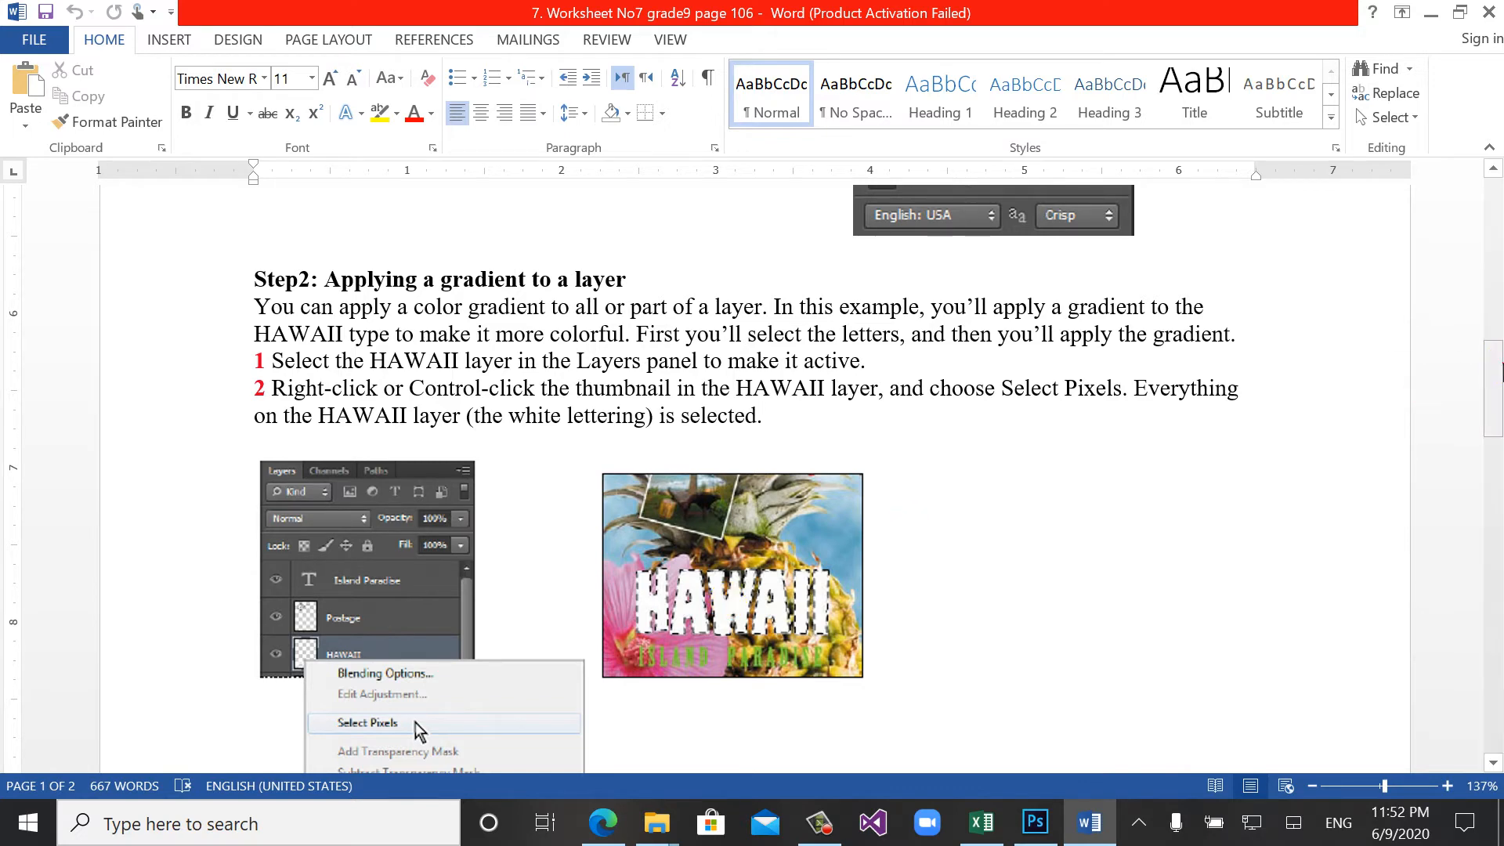
drag(1492, 362, 1494, 536)
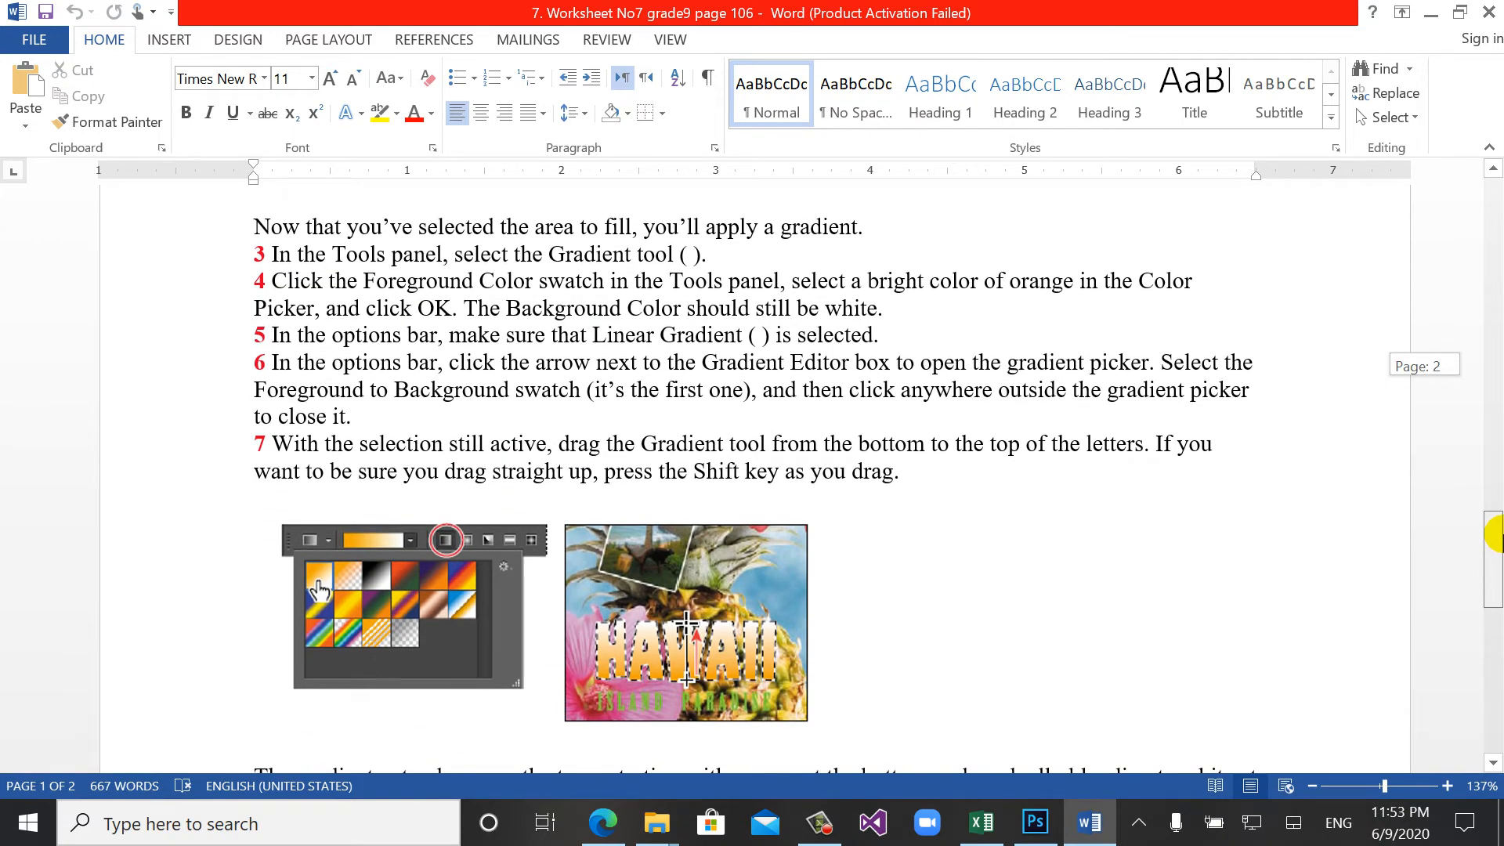
drag(1494, 536, 1495, 564)
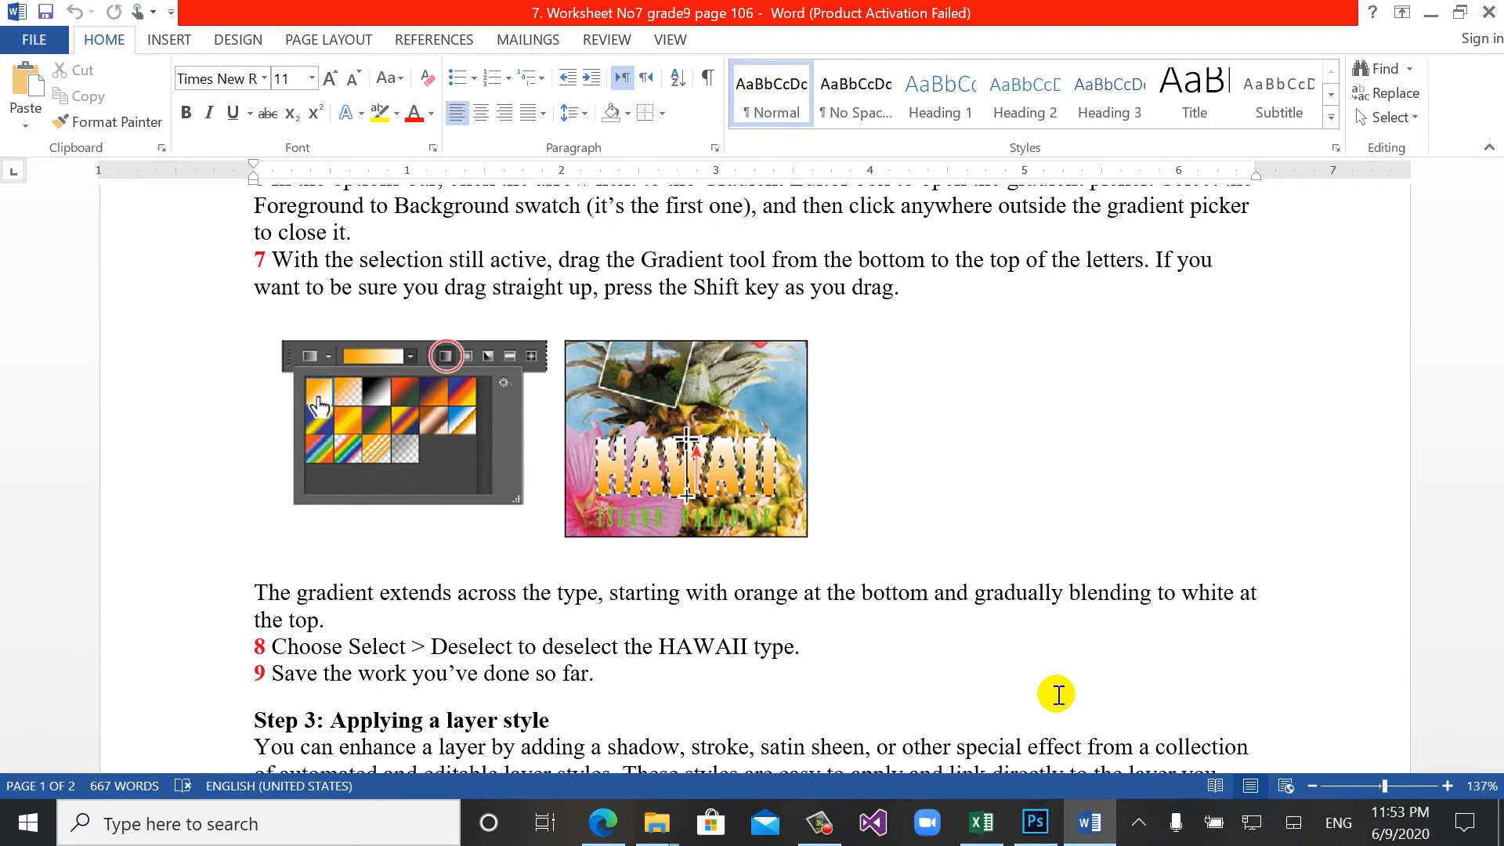
- Switch back to Photoshop, commit the HAWAII text and rasterize its type layer
click(1035, 822)
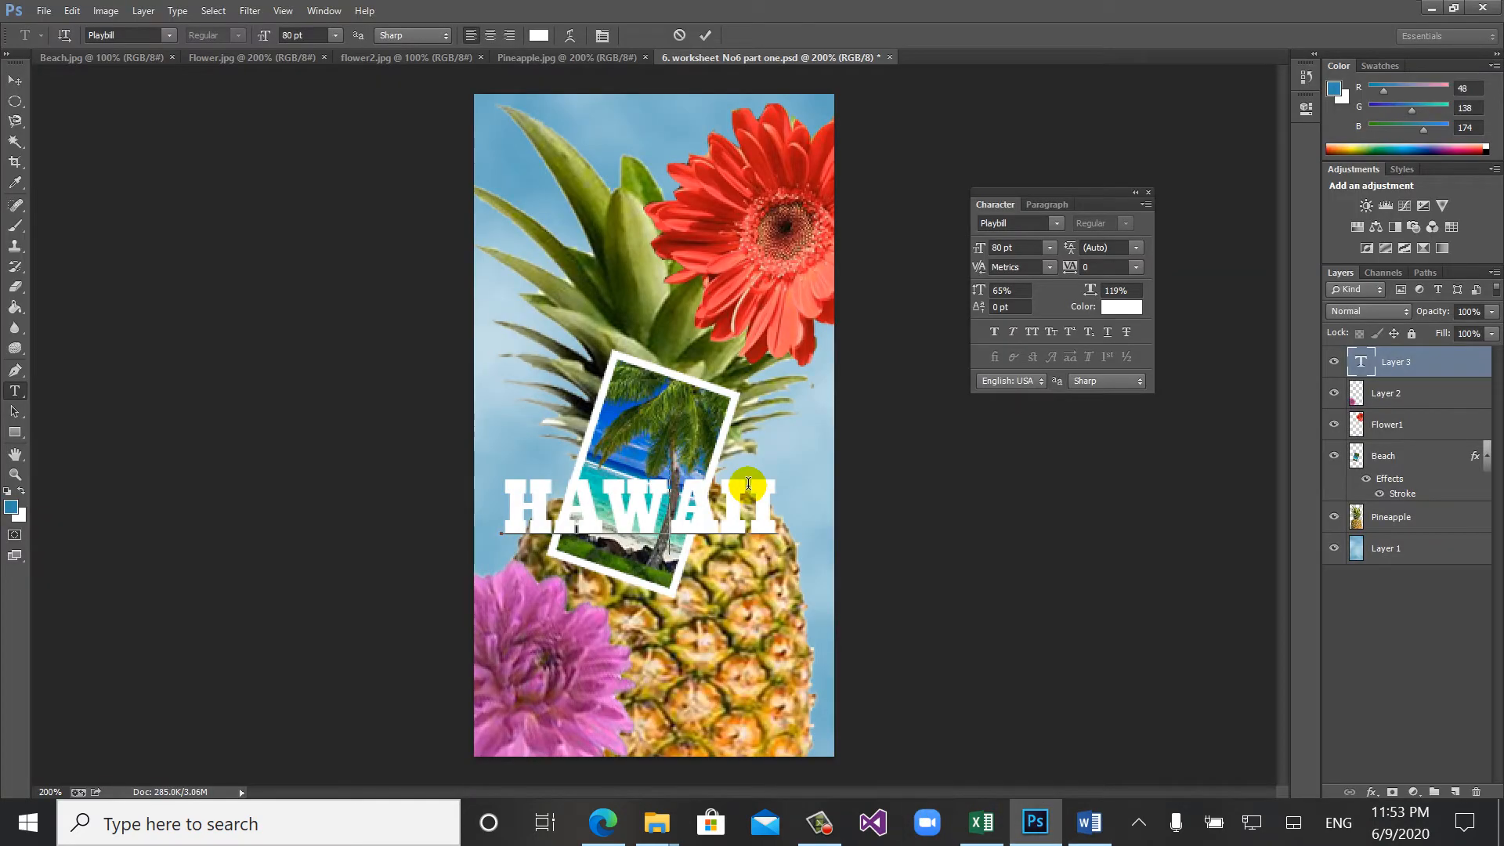
click(1414, 365)
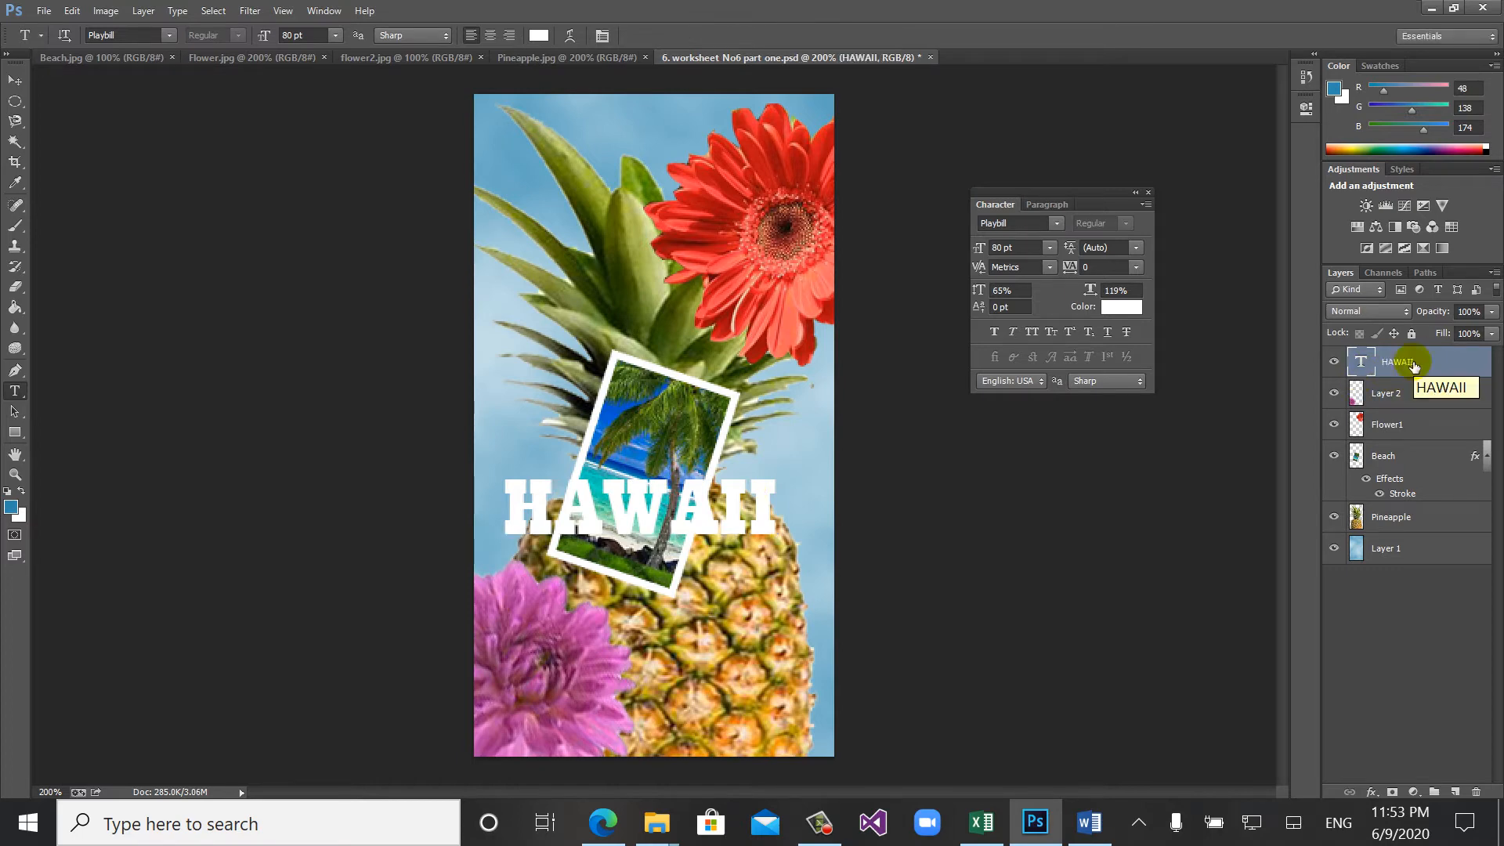
right_click(1413, 362)
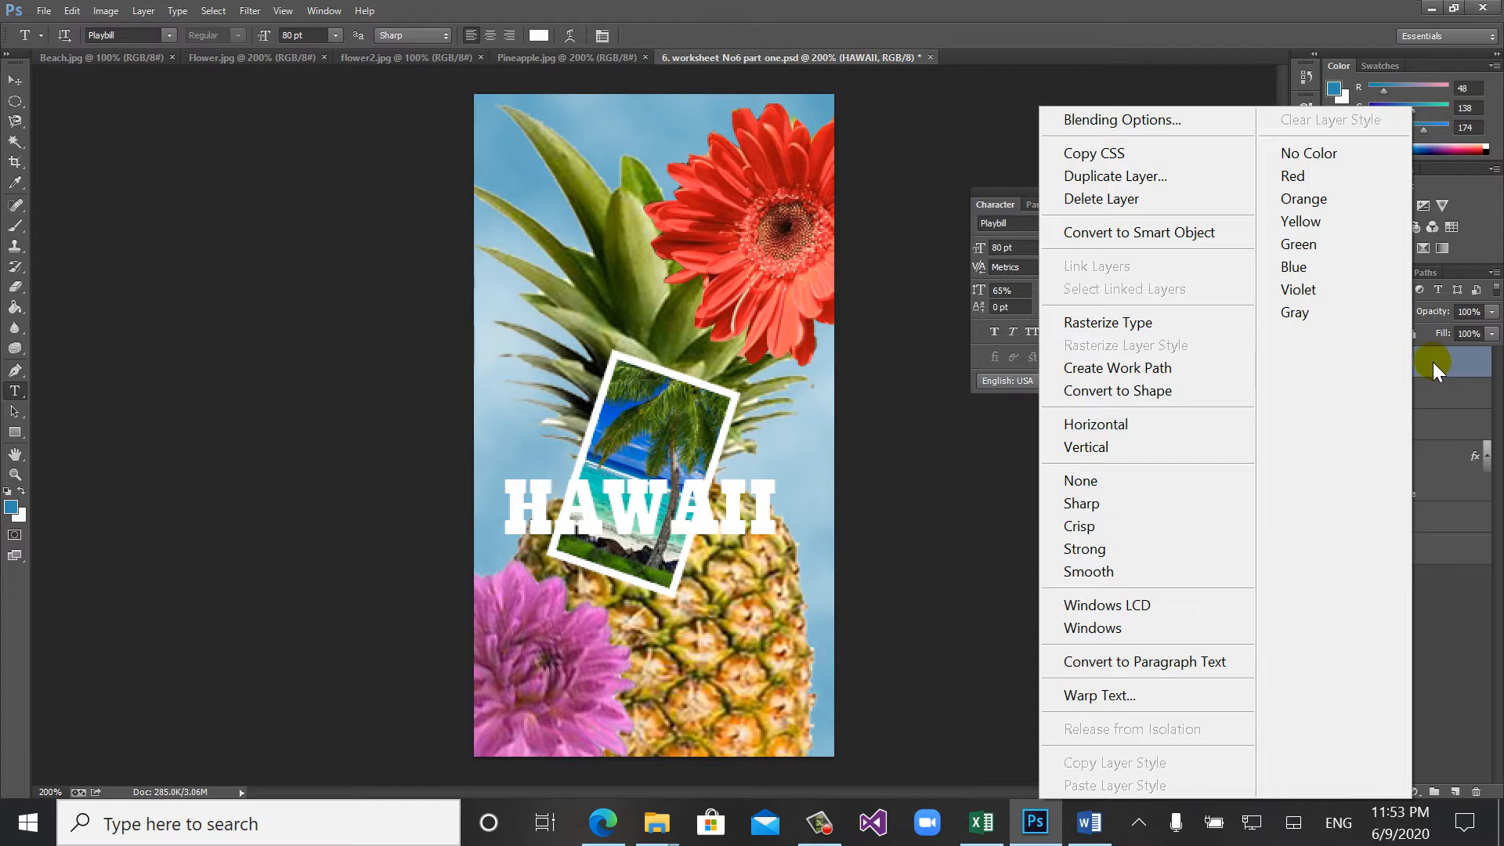
right_click(1431, 363)
right_click(1432, 364)
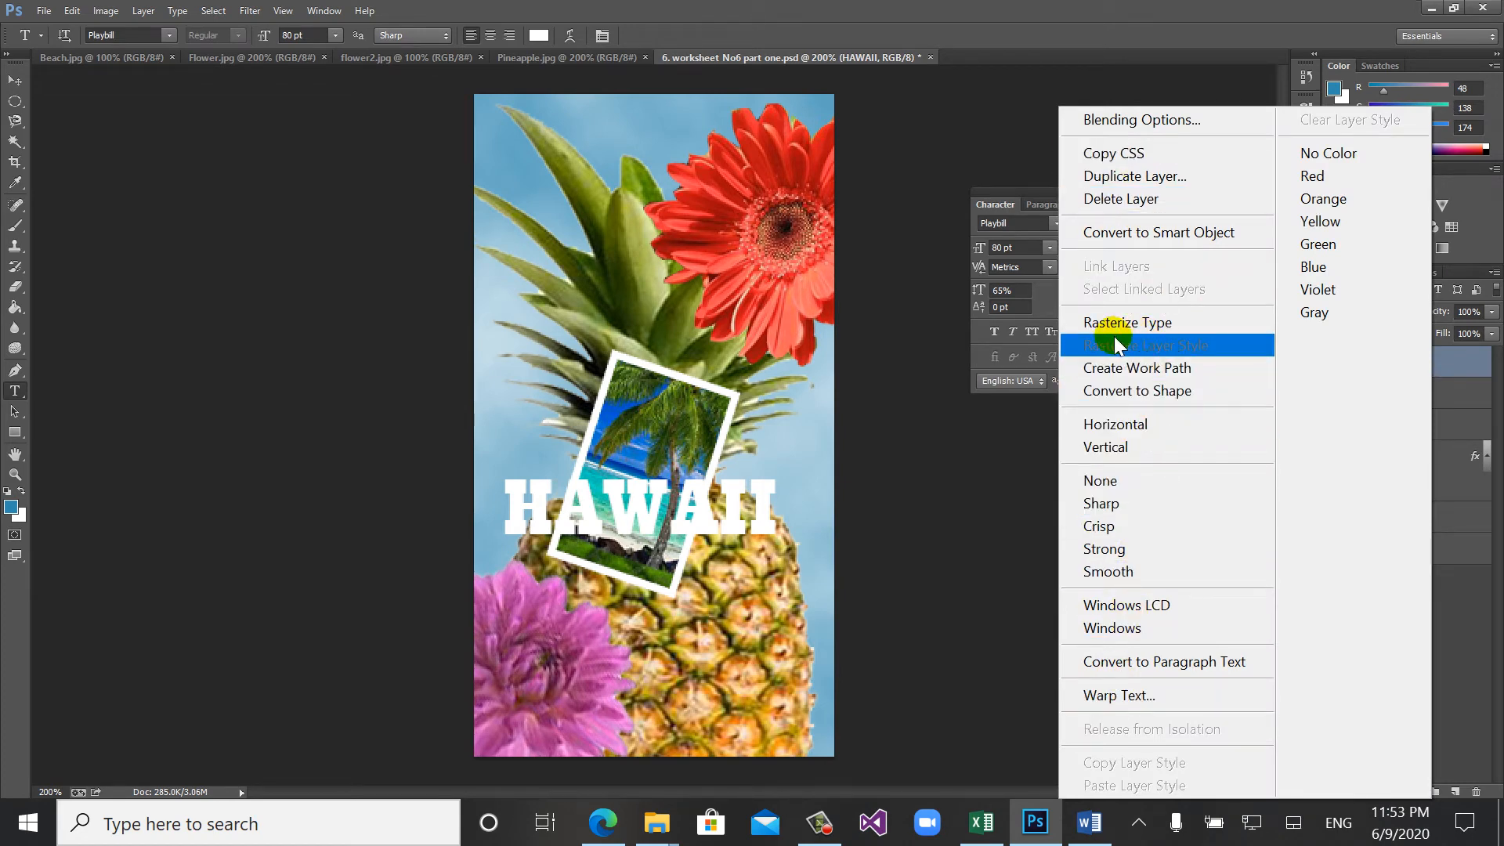
click(1097, 323)
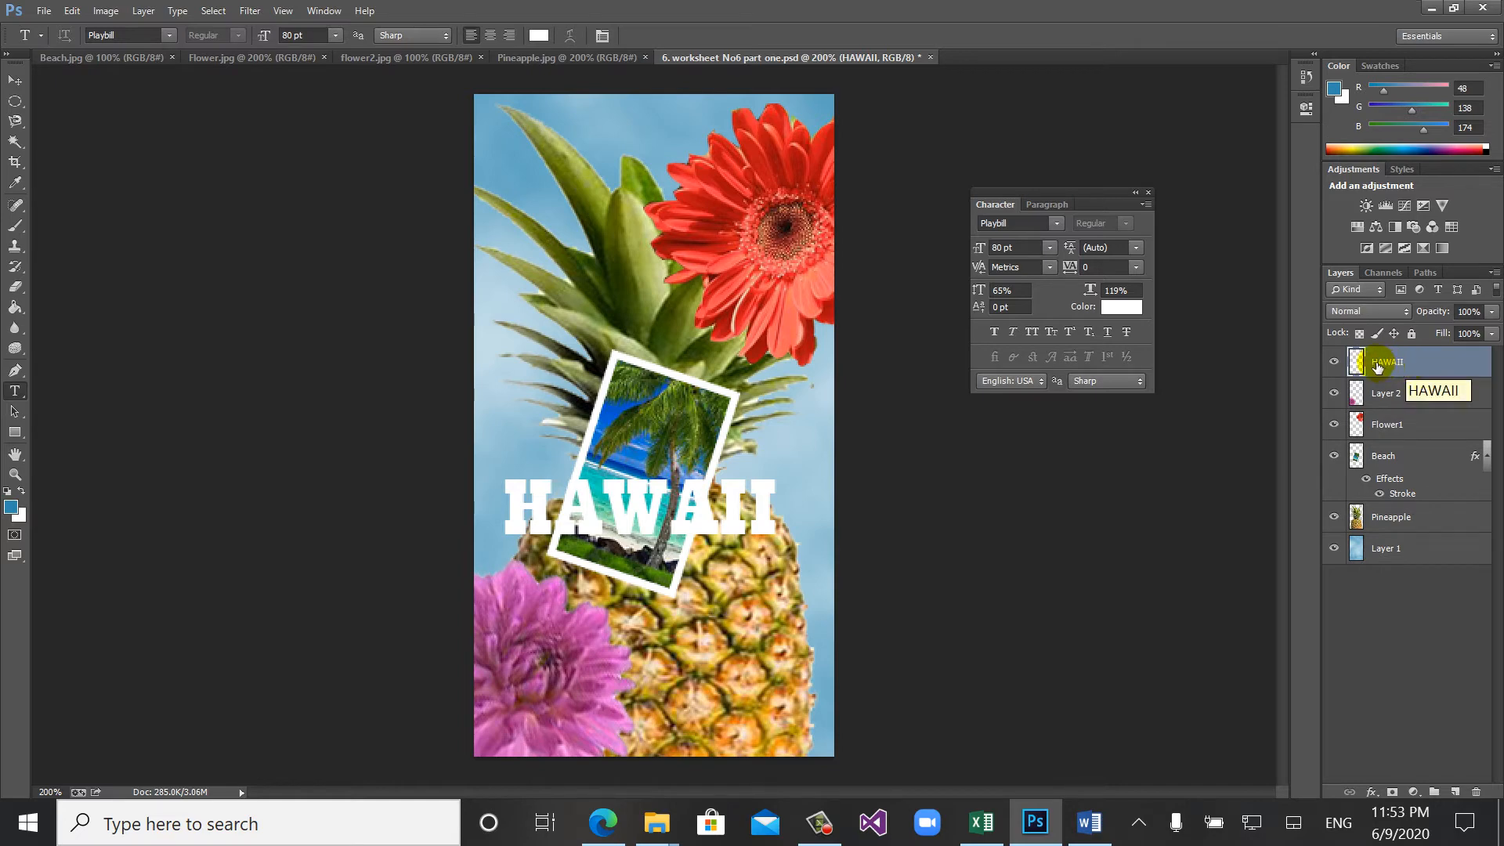
- Load the pixels of the HAWAII layer as a selection around the letters
right_click(1376, 364)
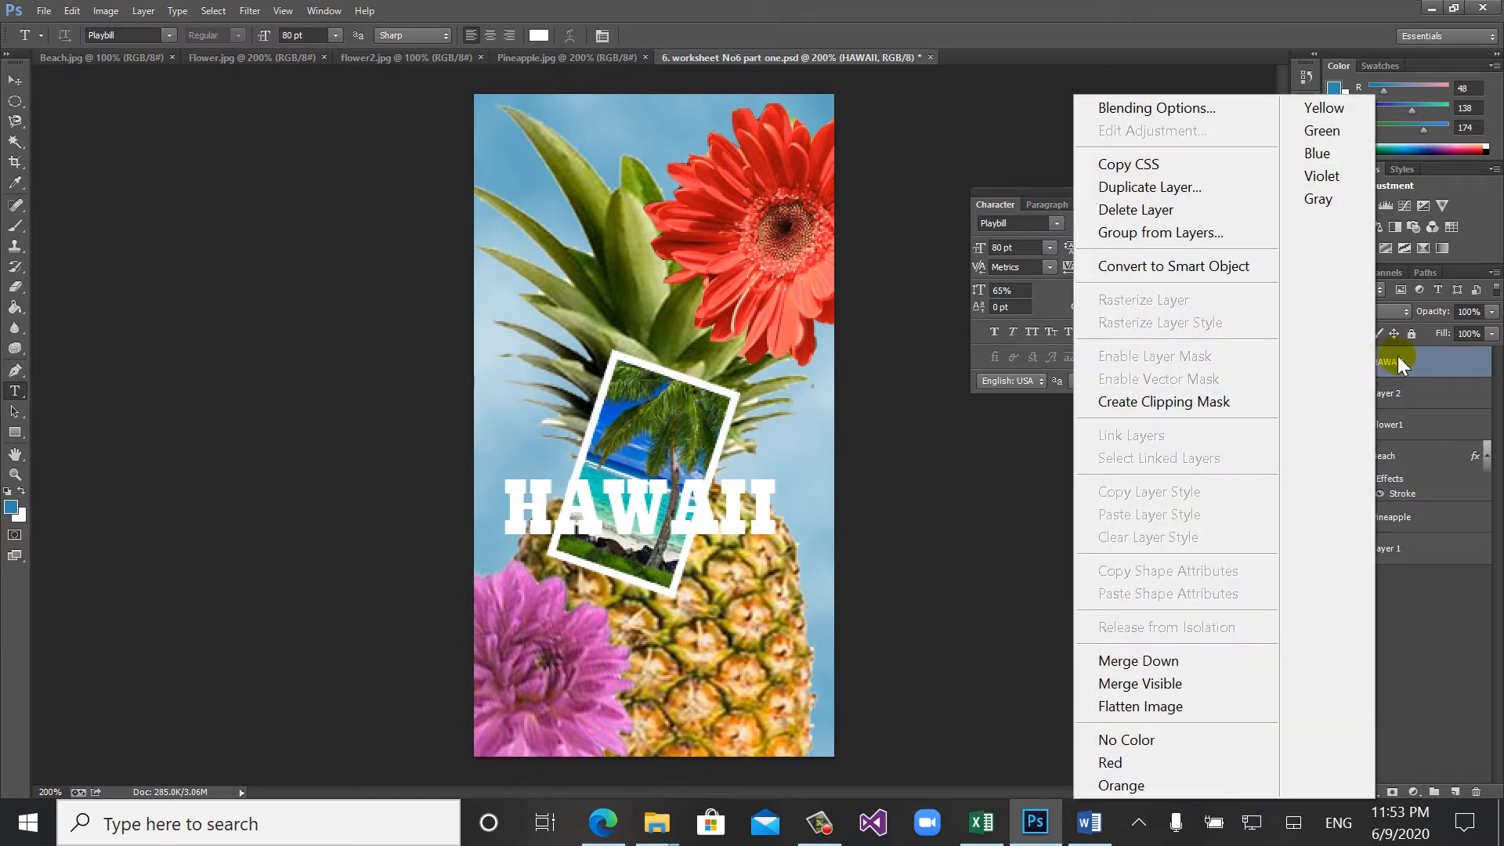
click(1400, 356)
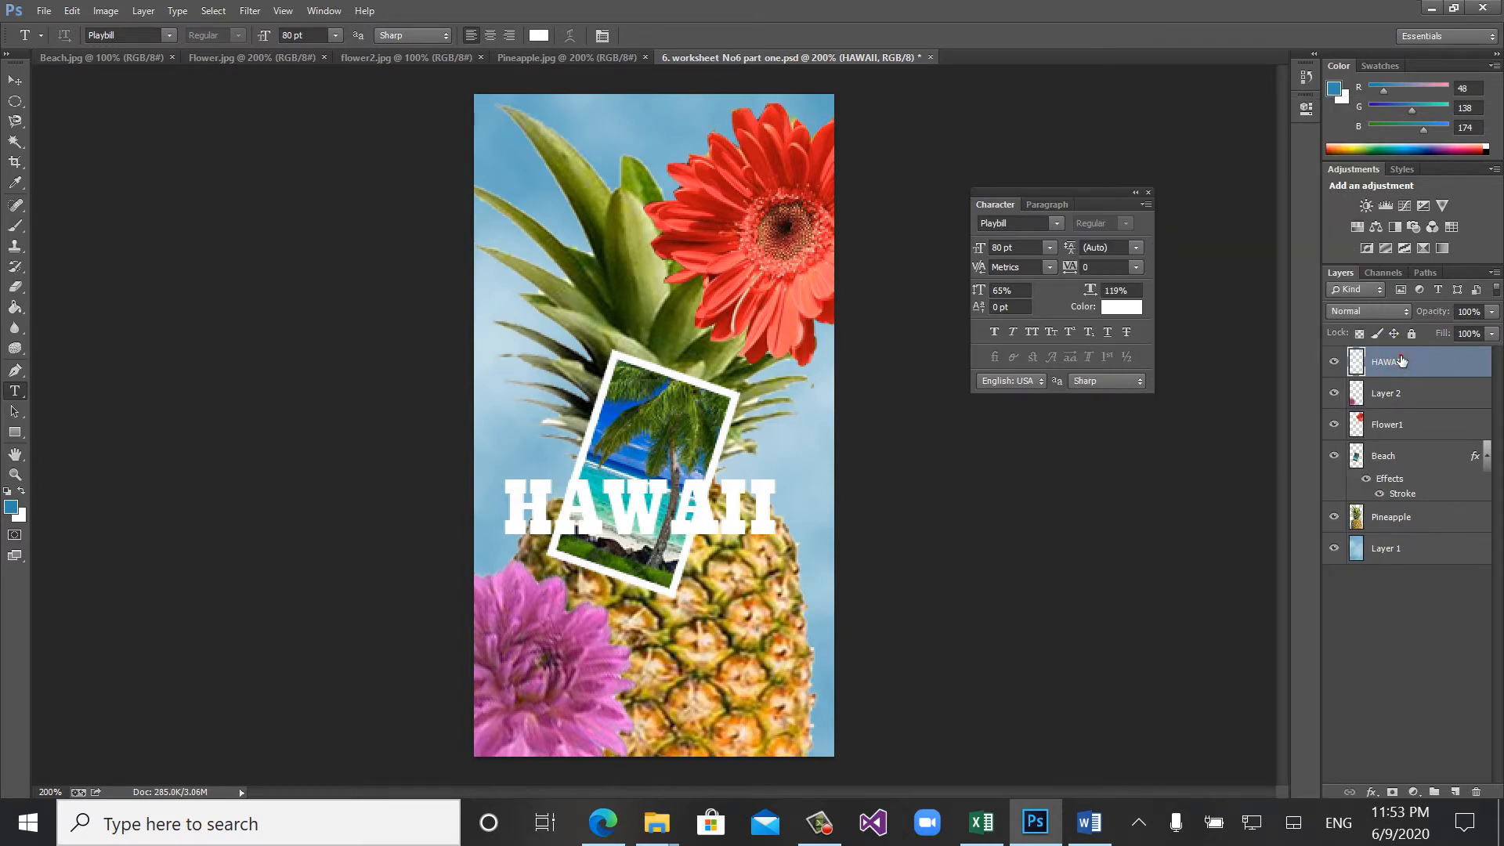
ctrl+click(1400, 360)
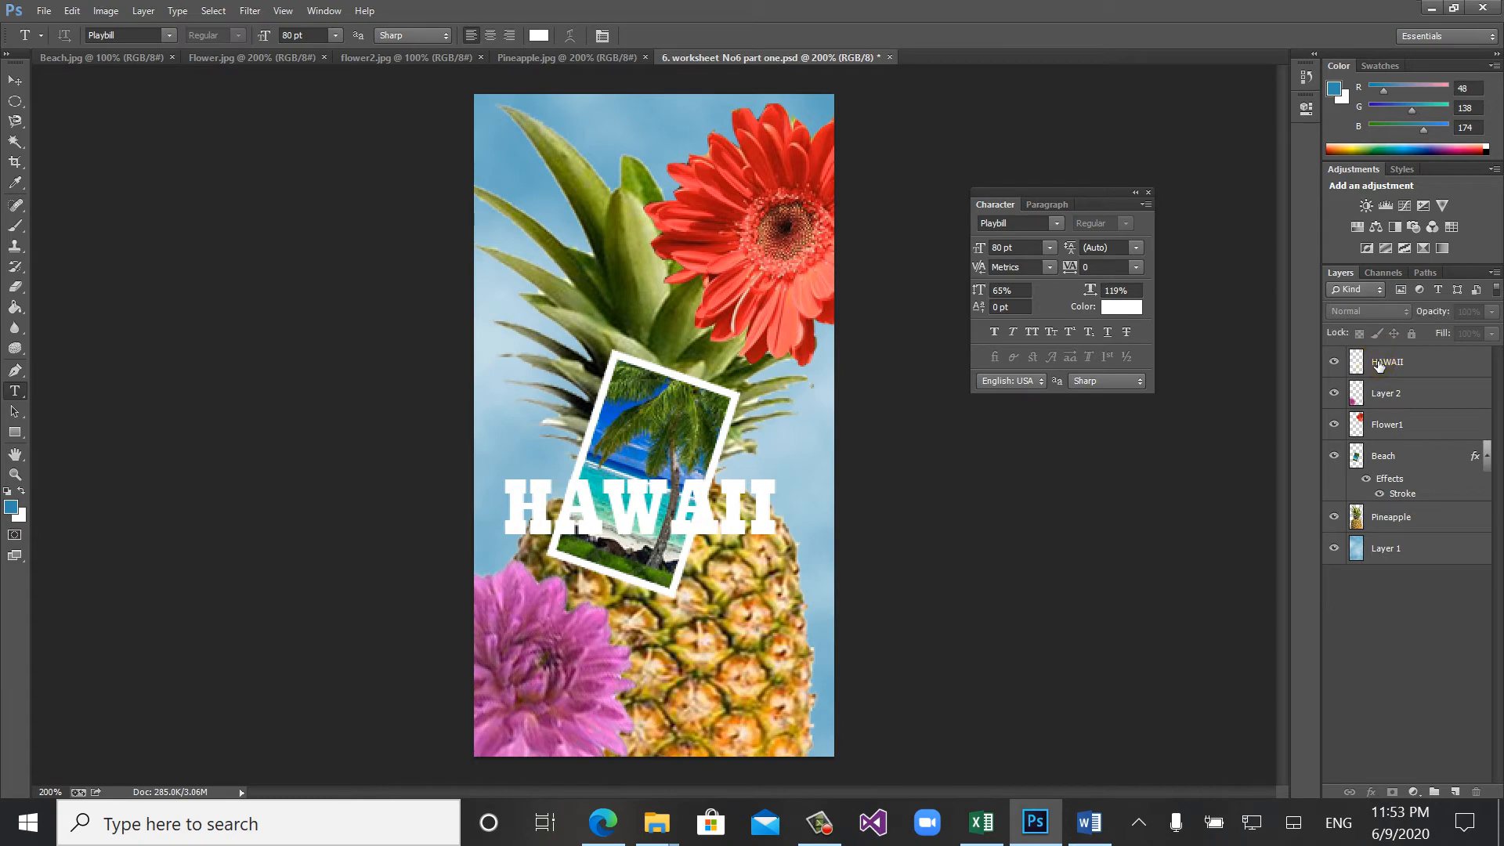
click(1379, 365)
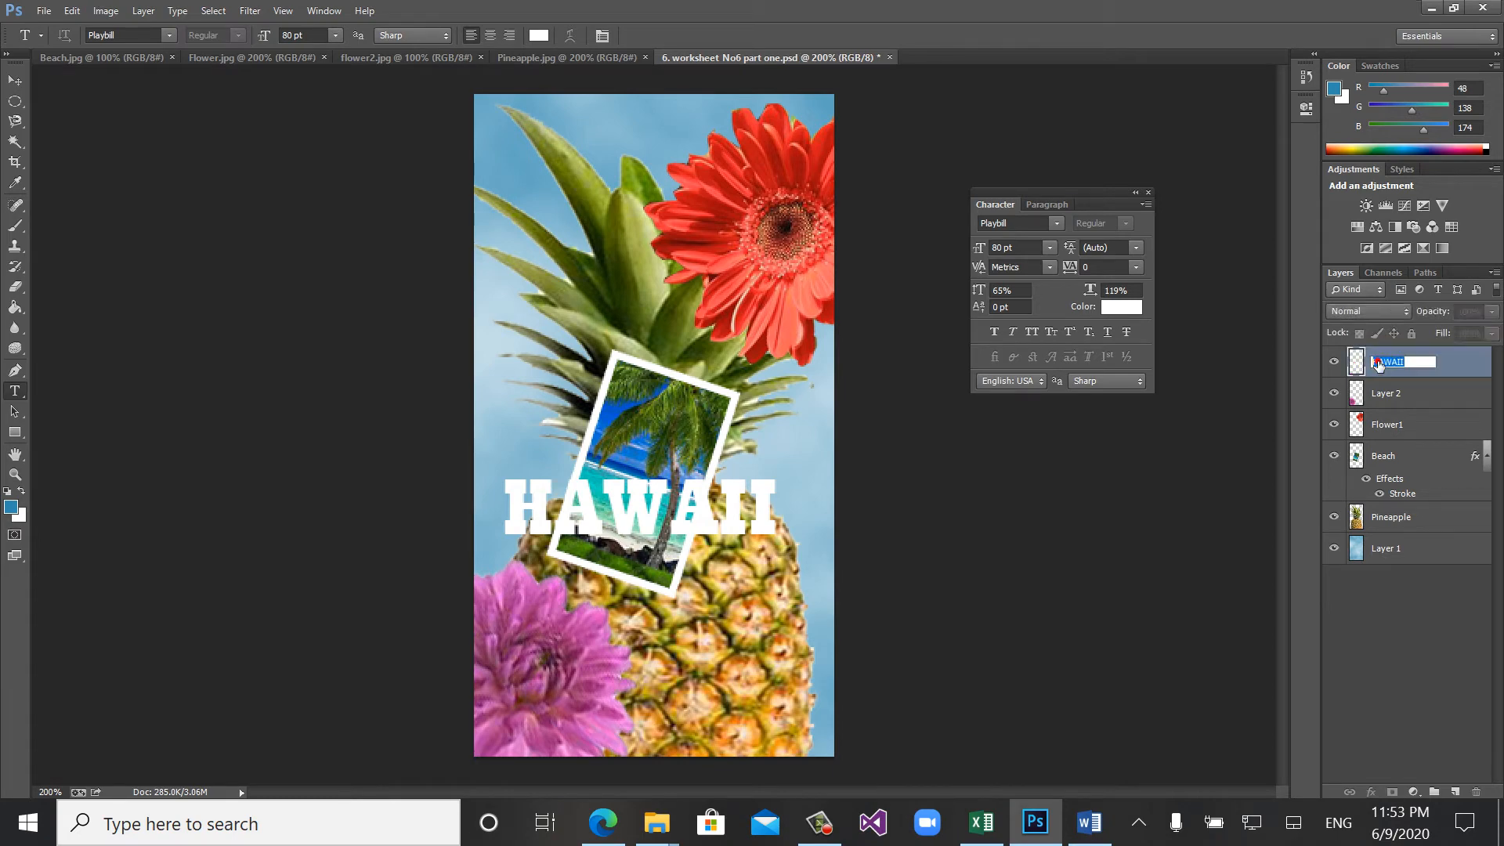
click(1355, 365)
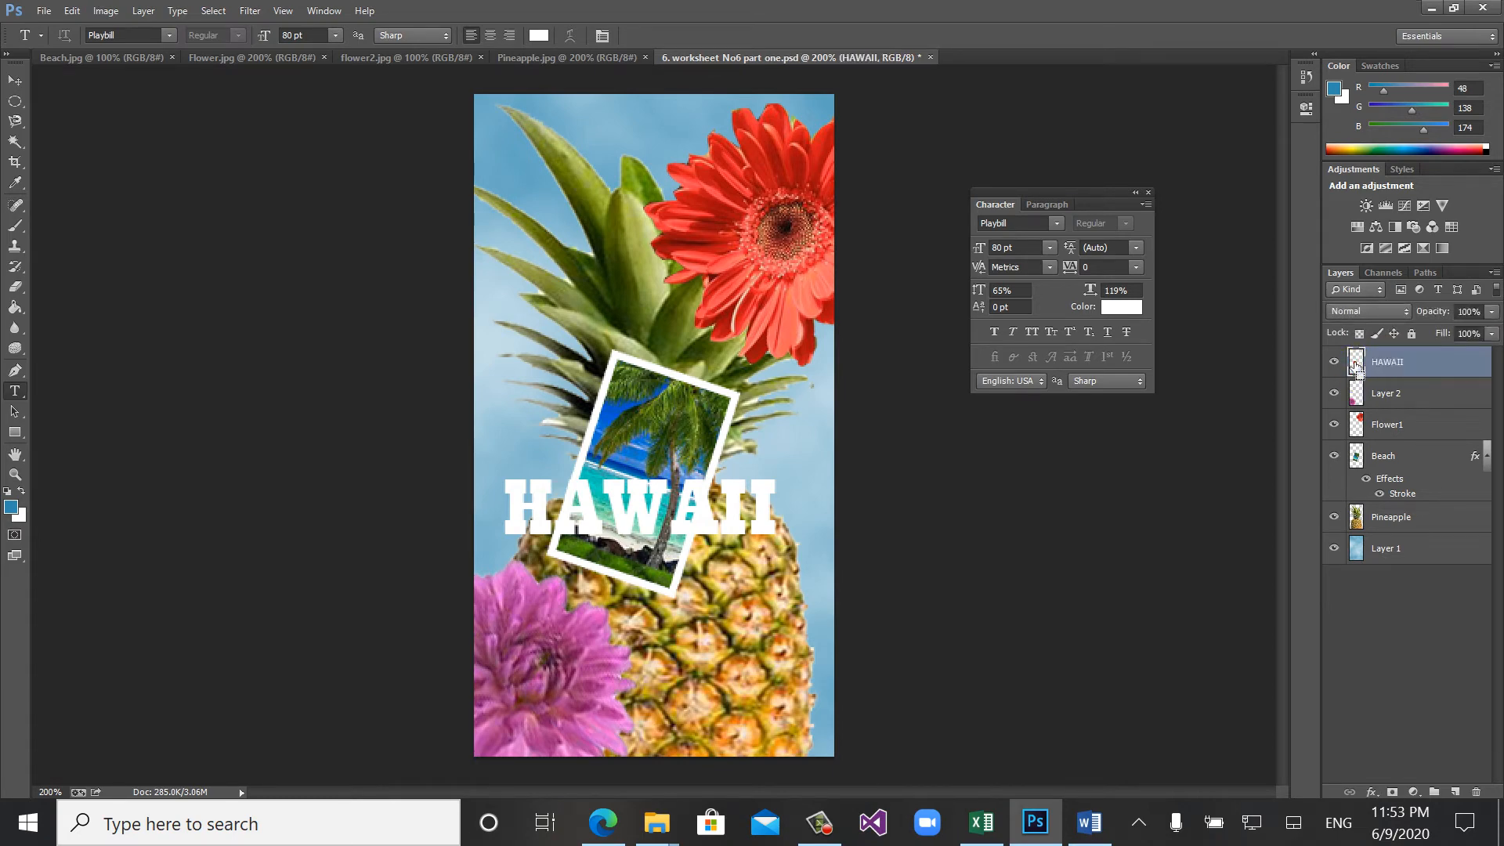
ctrl+click(1354, 365)
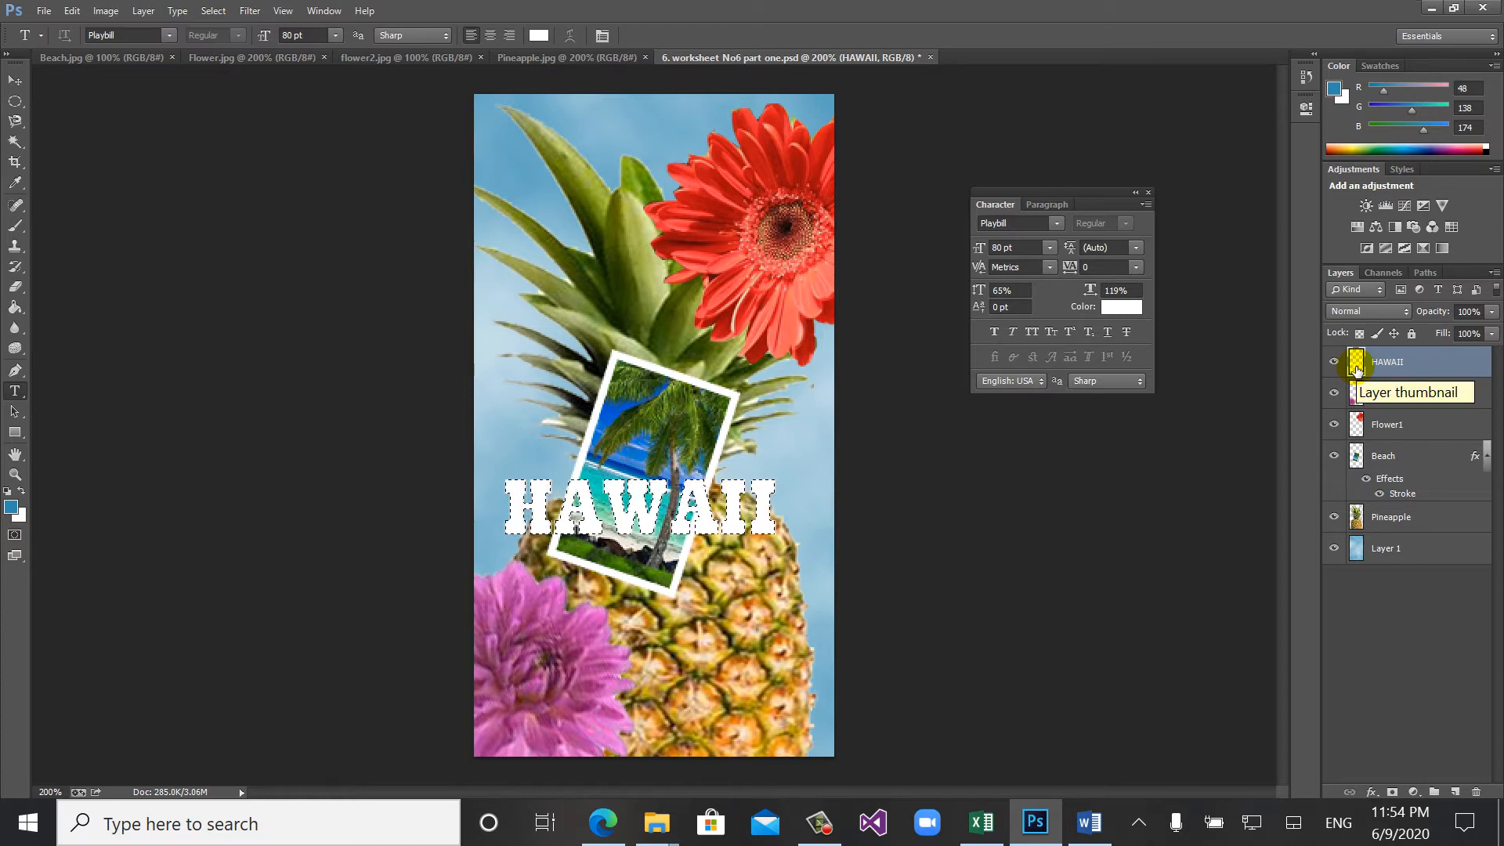
- Check the gradient instructions in the Word worksheet and return to Photoshop
click(1089, 824)
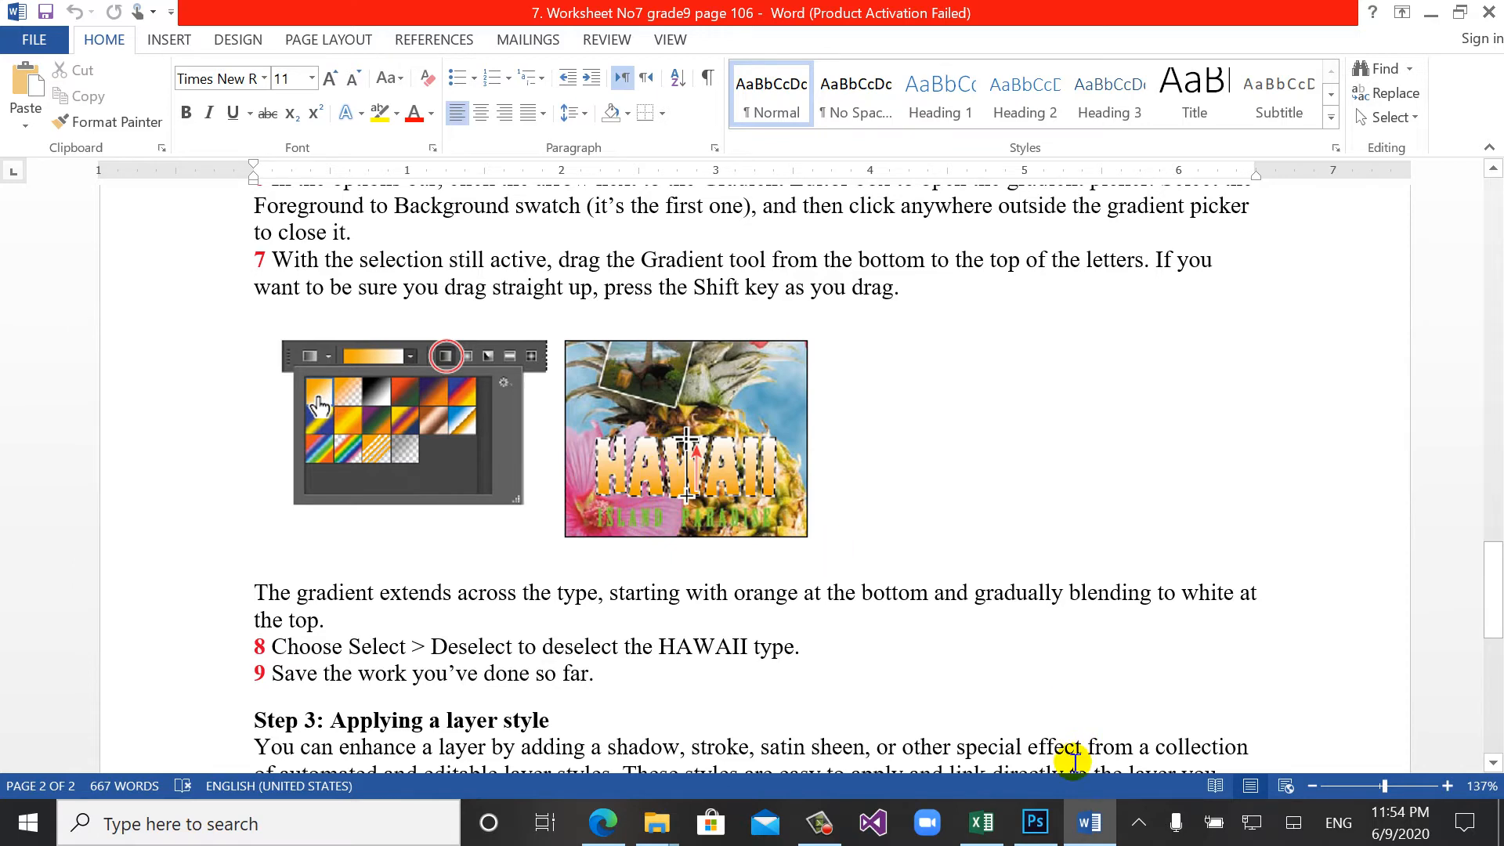
click(1035, 822)
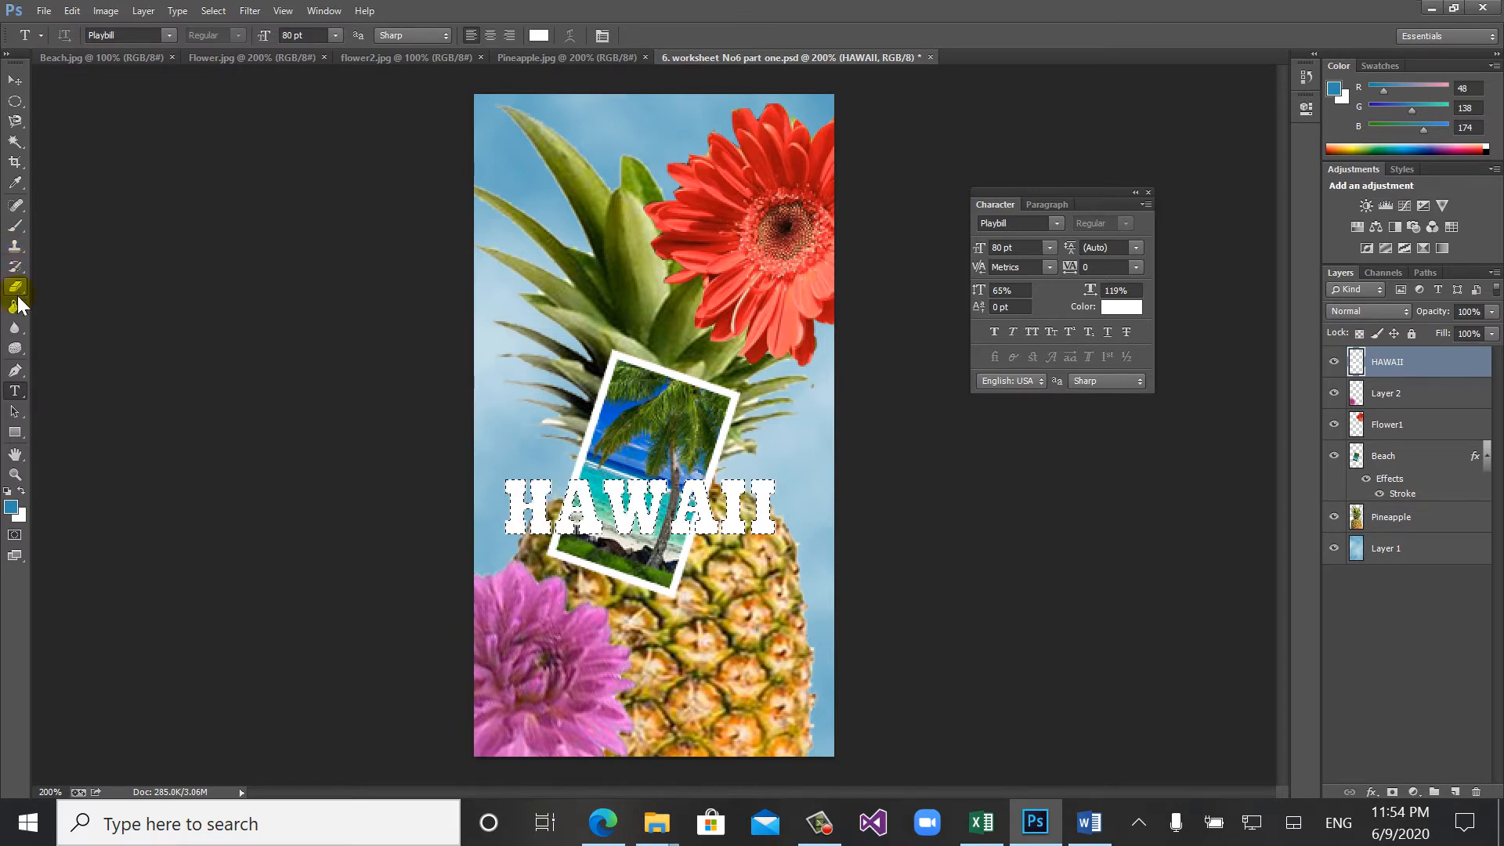
click(15, 432)
right_click(16, 433)
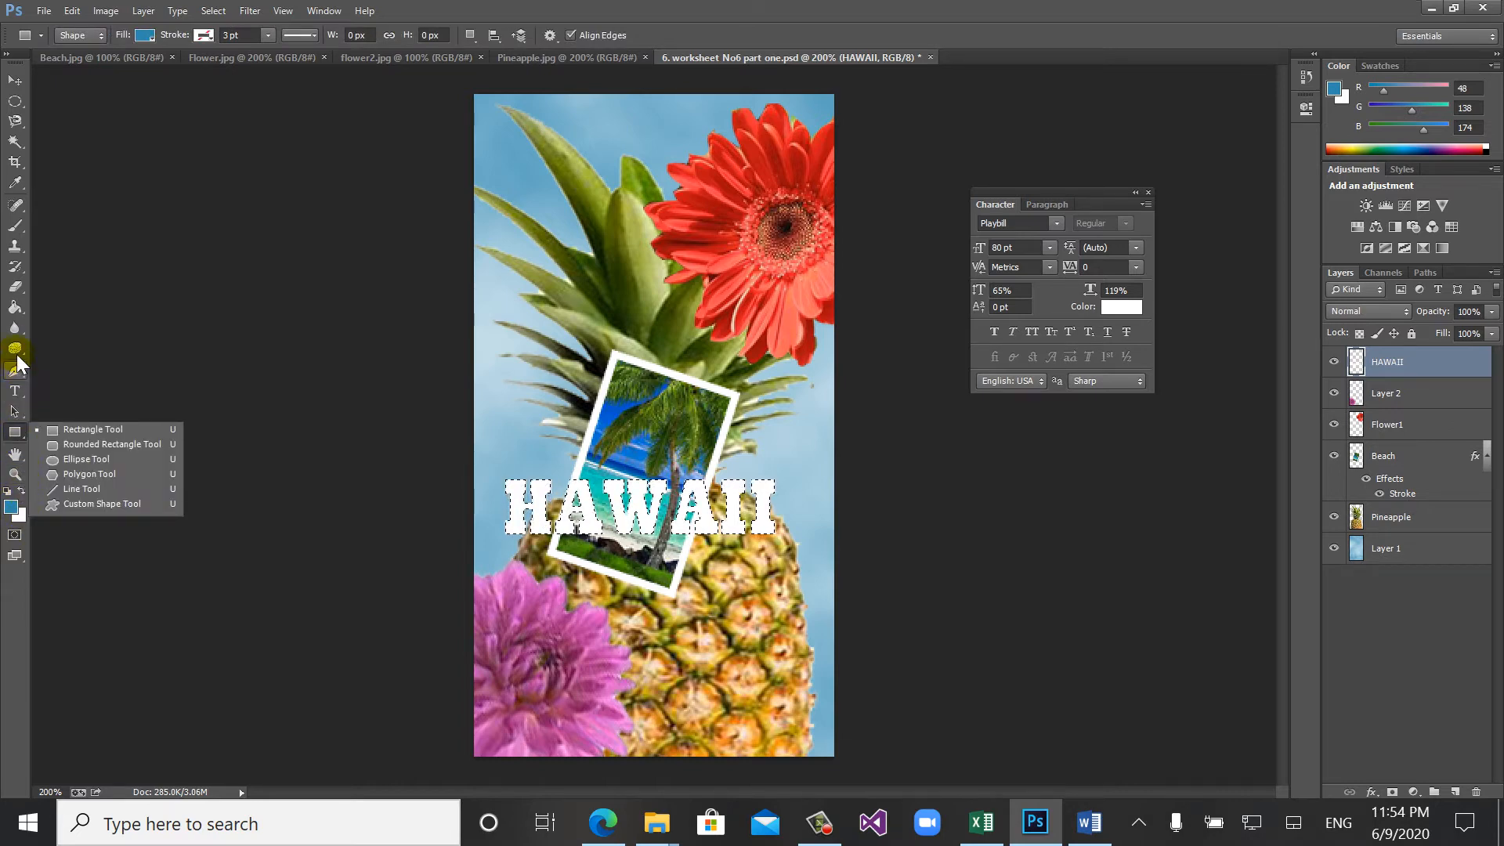
right_click(16, 329)
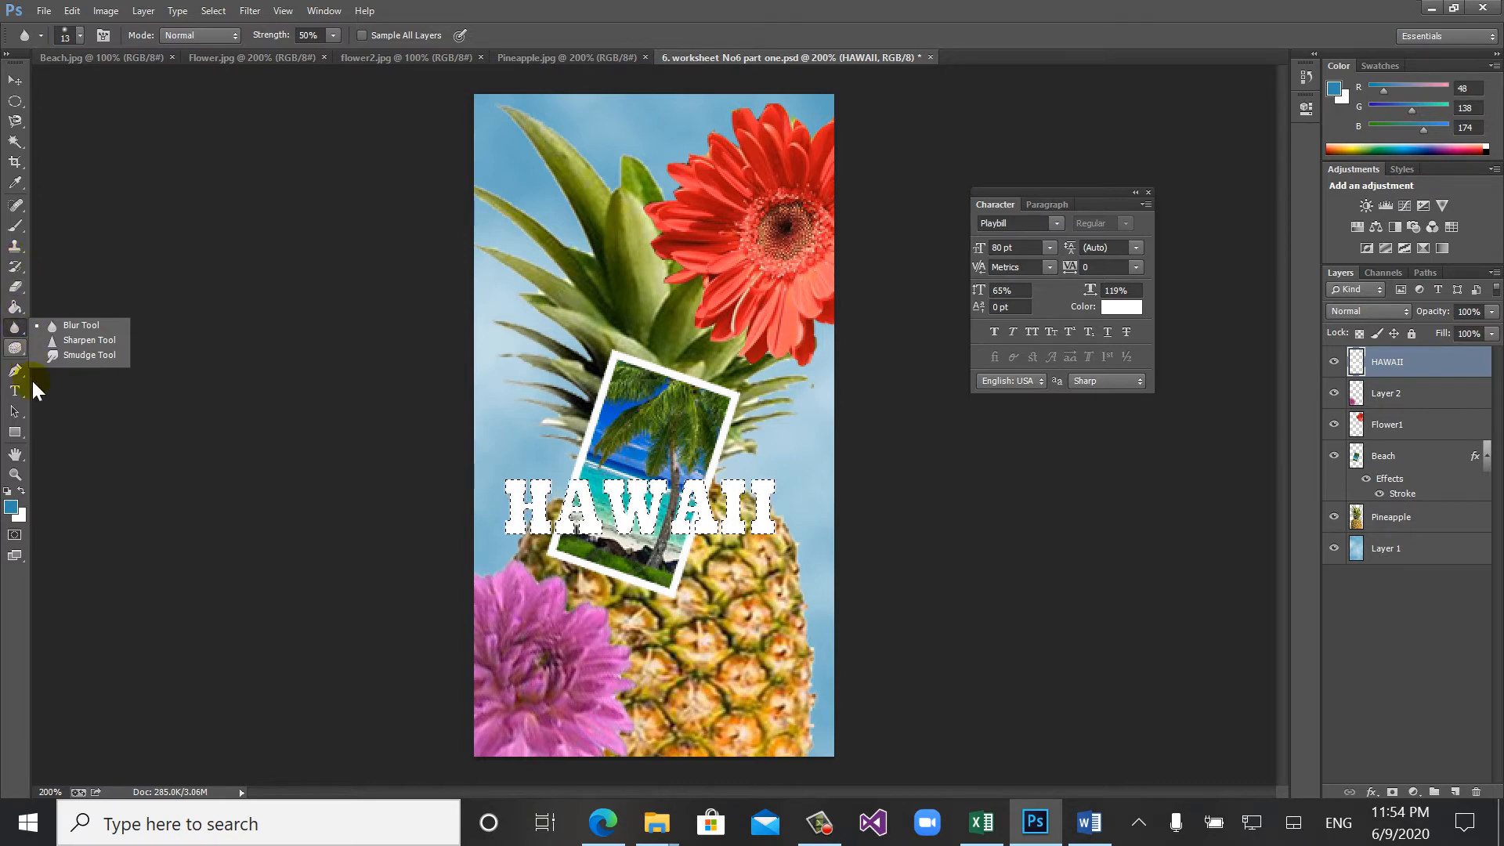
click(20, 434)
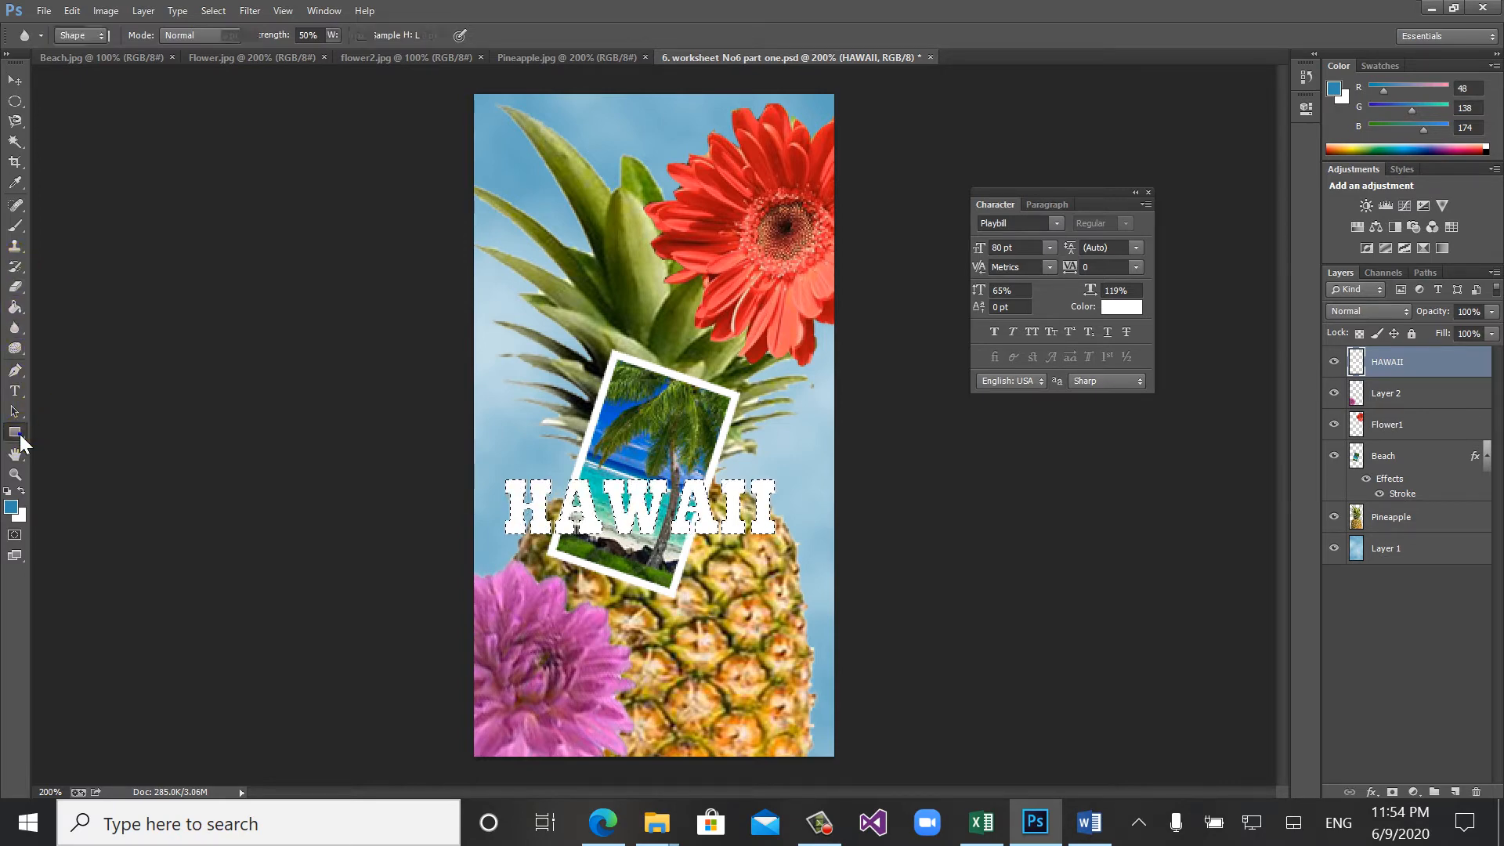
right_click(20, 433)
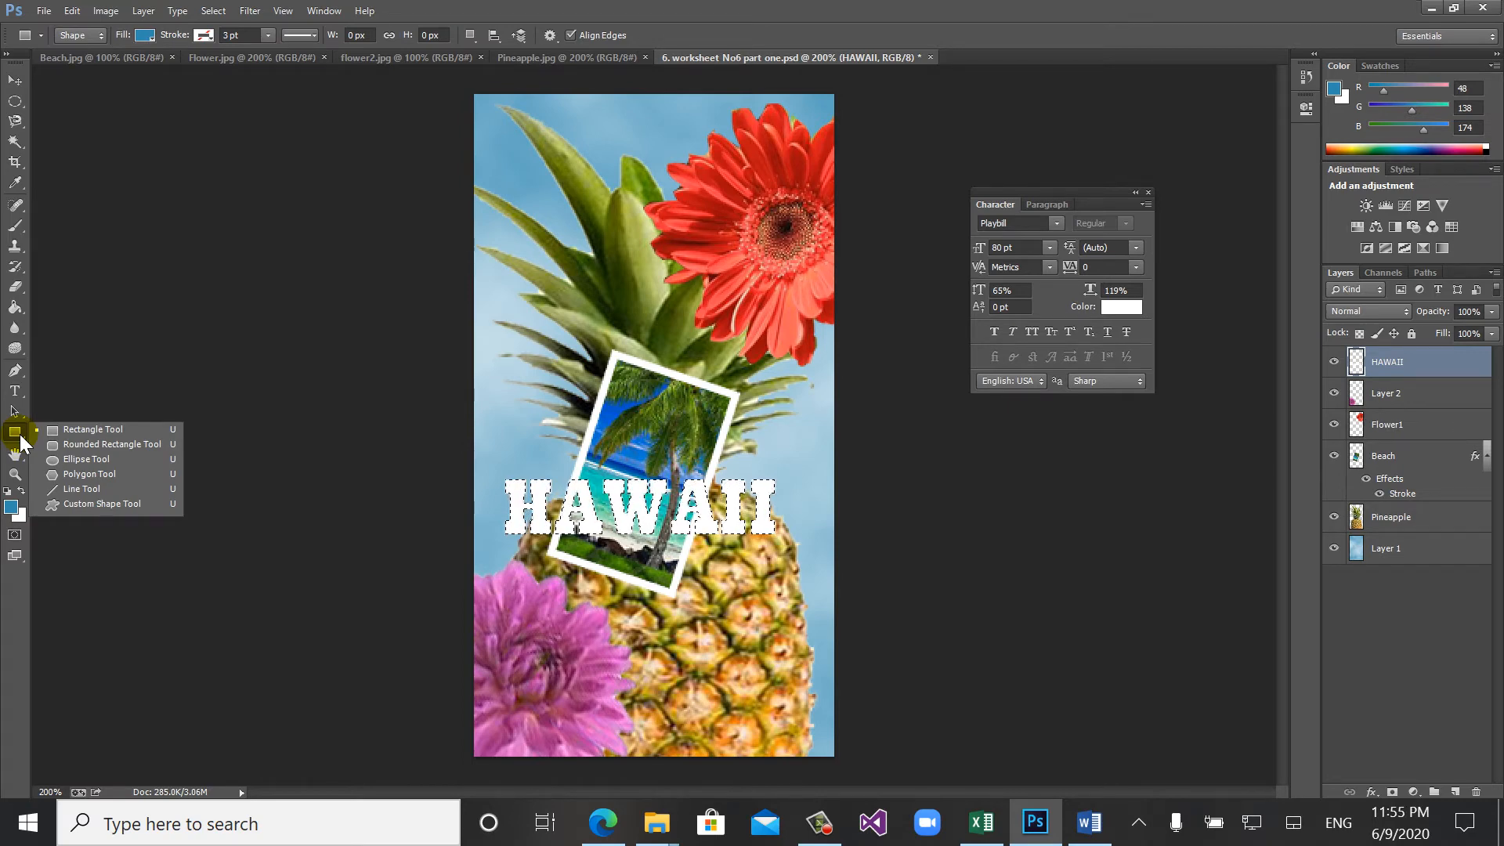
click(20, 434)
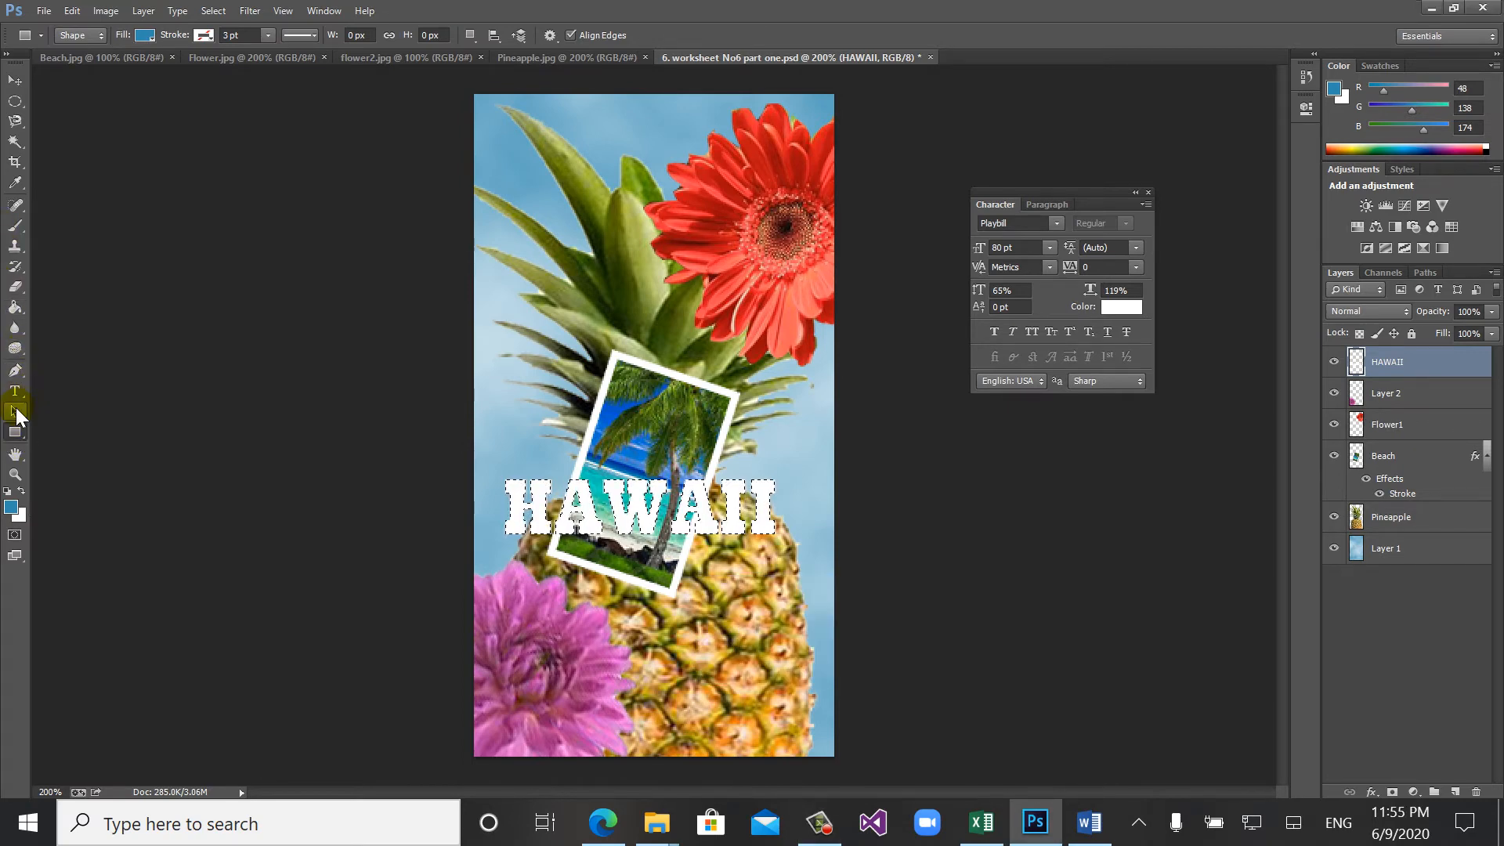
- Choose the Gradient tool and open the Foreground to Background gradient for editing in the Gradient Editor
click(13, 311)
right_click(14, 311)
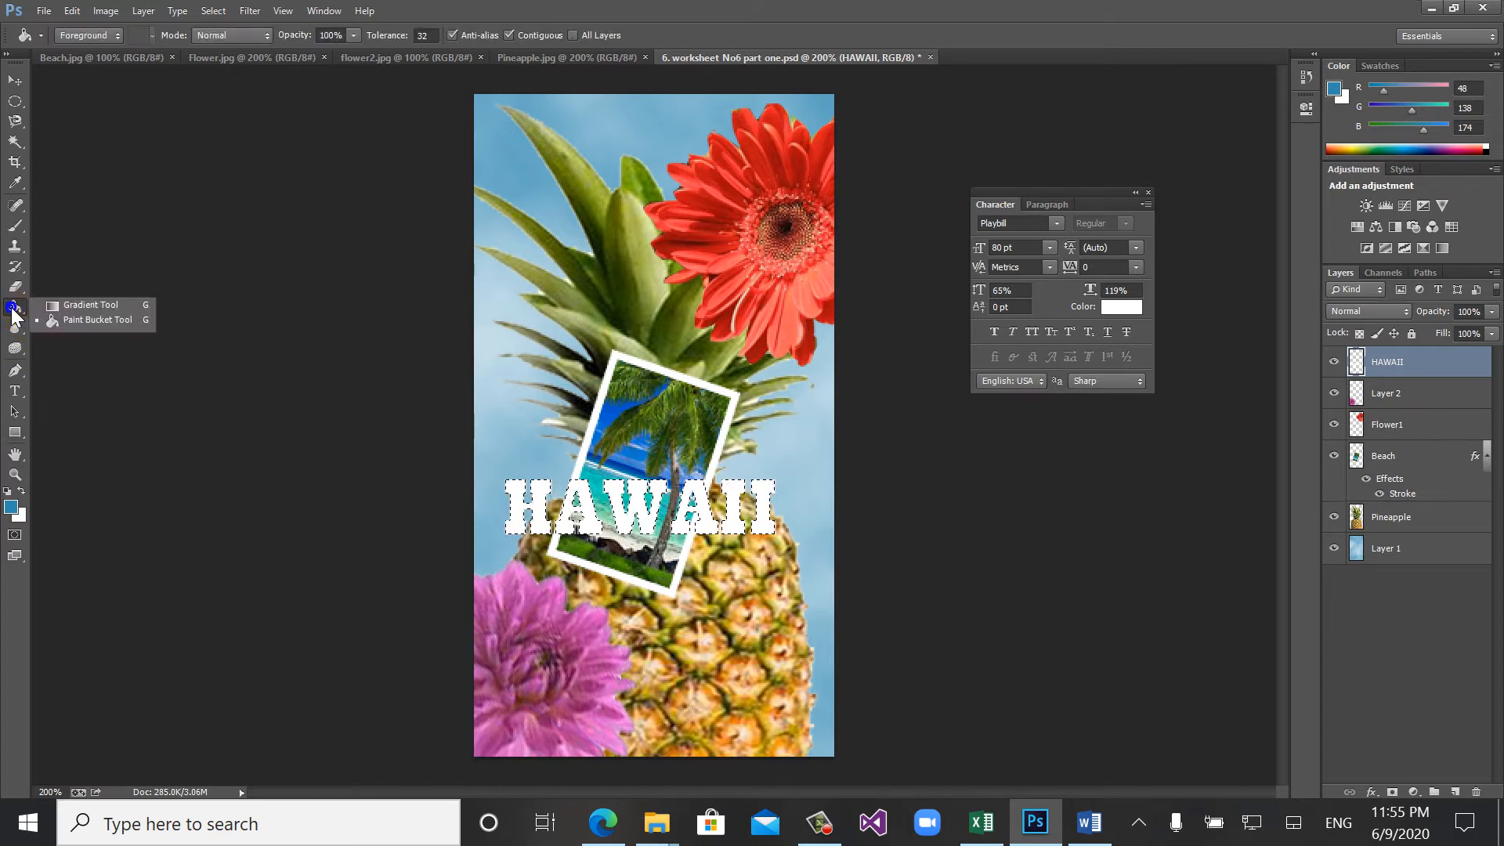
click(82, 303)
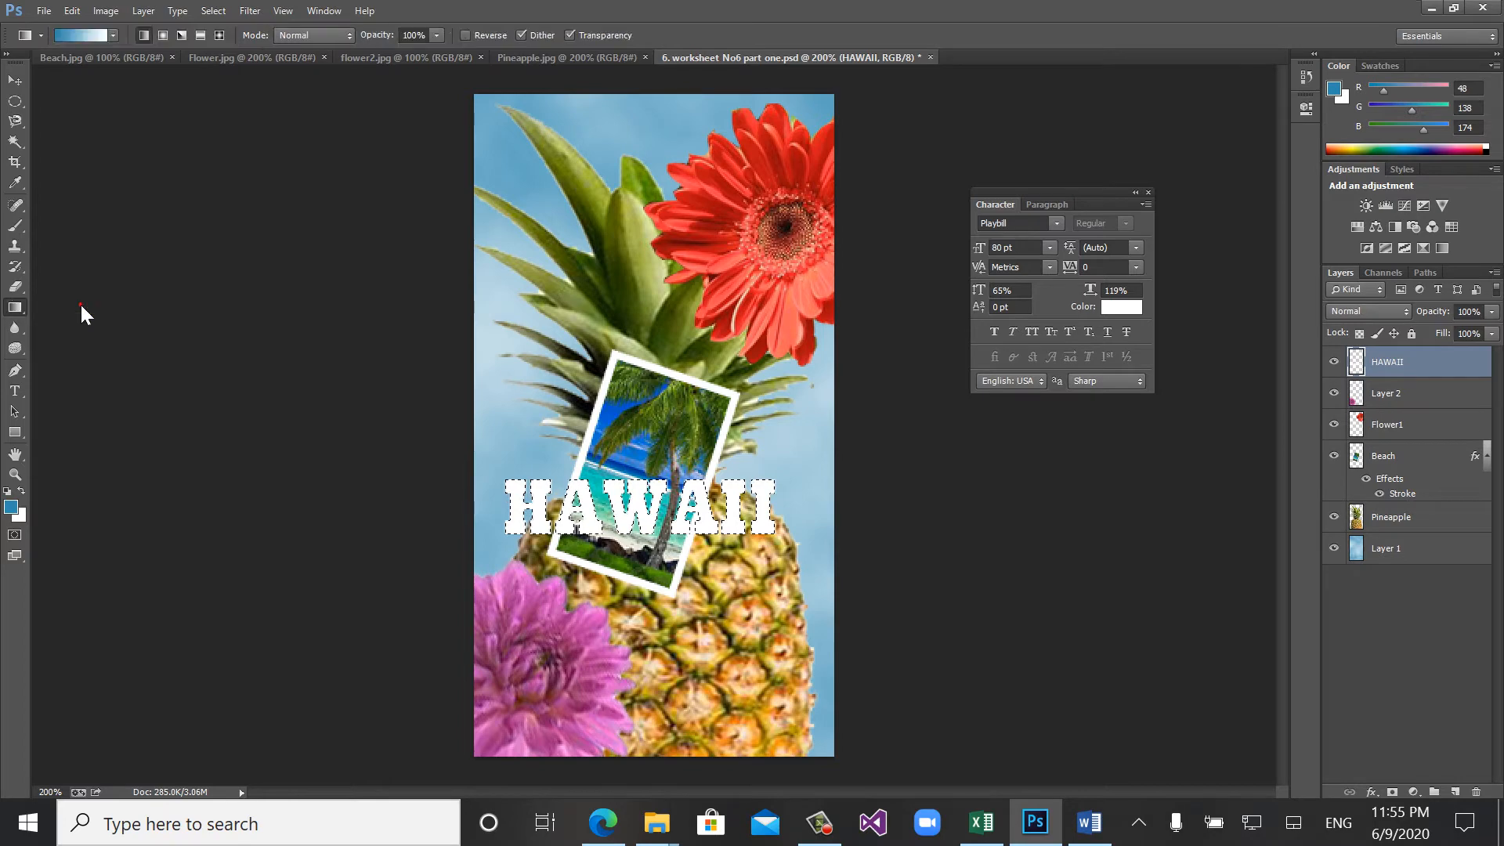
click(114, 35)
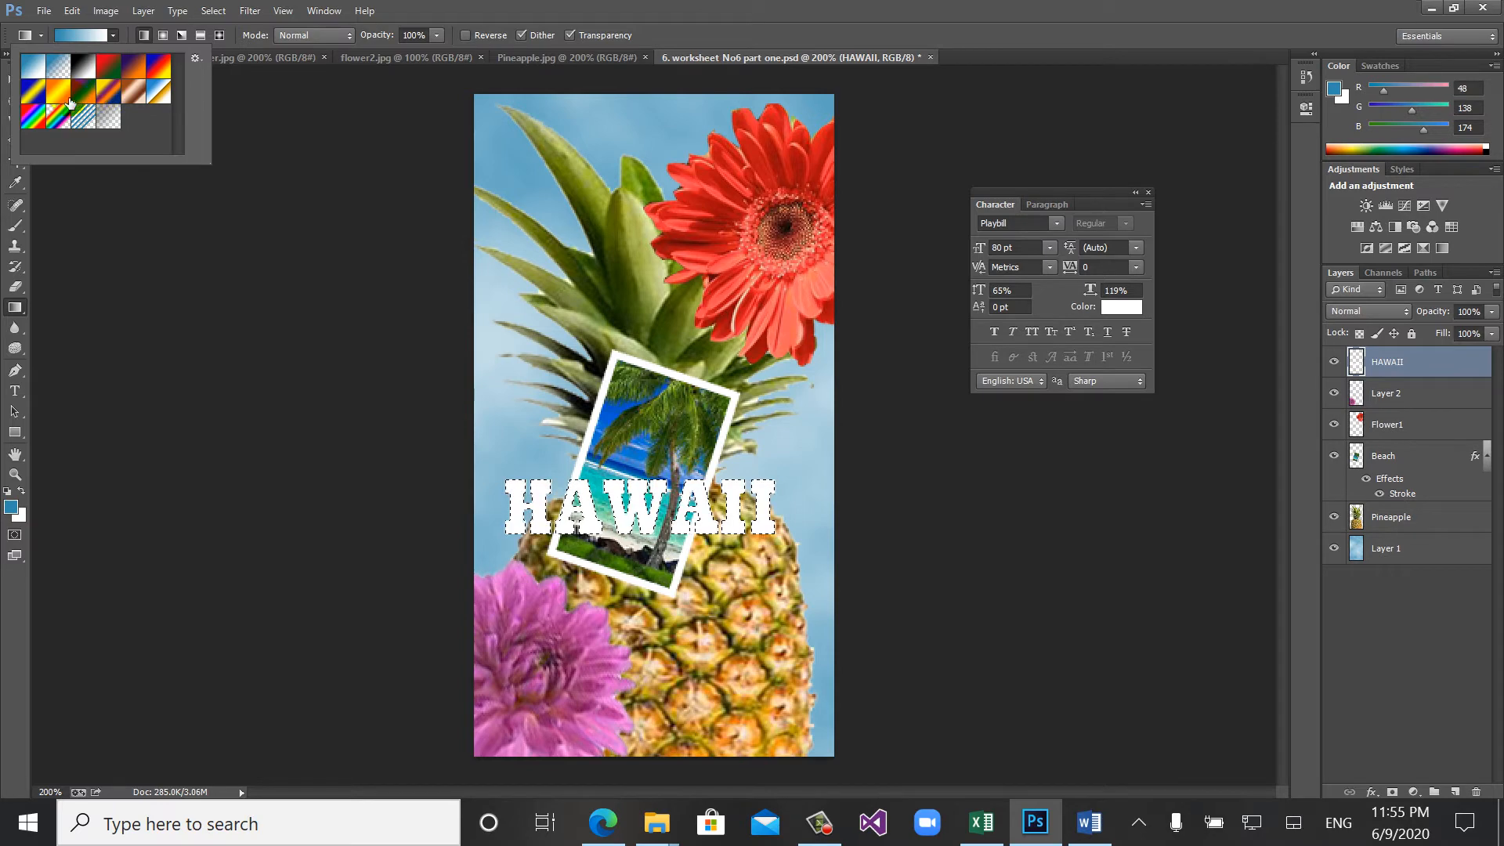
click(77, 35)
click(76, 36)
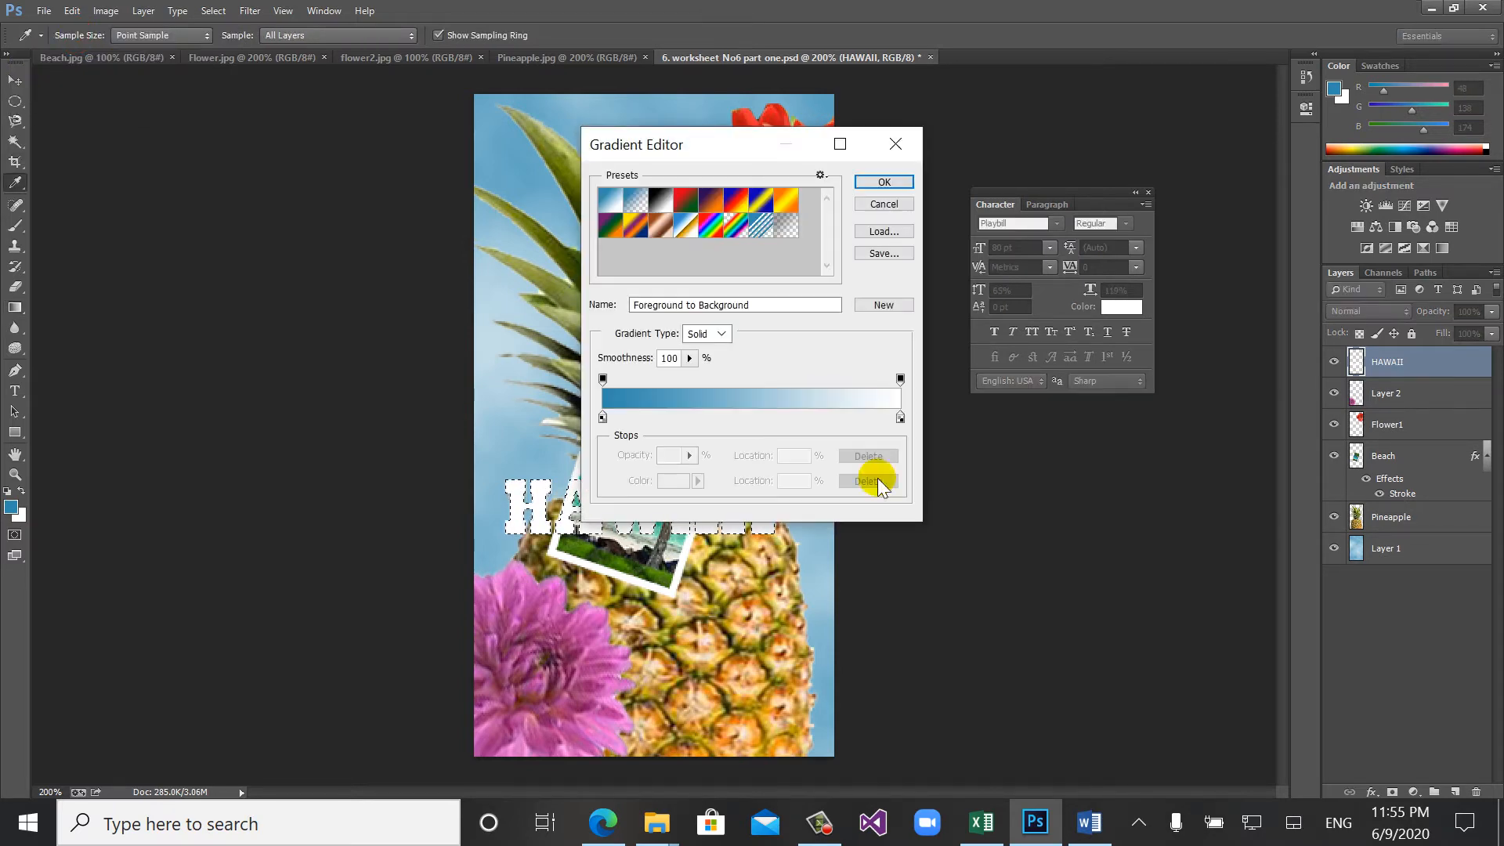
- Check the sample gradient in the Word worksheet, return to Photoshop and switch the gradient's starting colour stop to User Color
click(1094, 826)
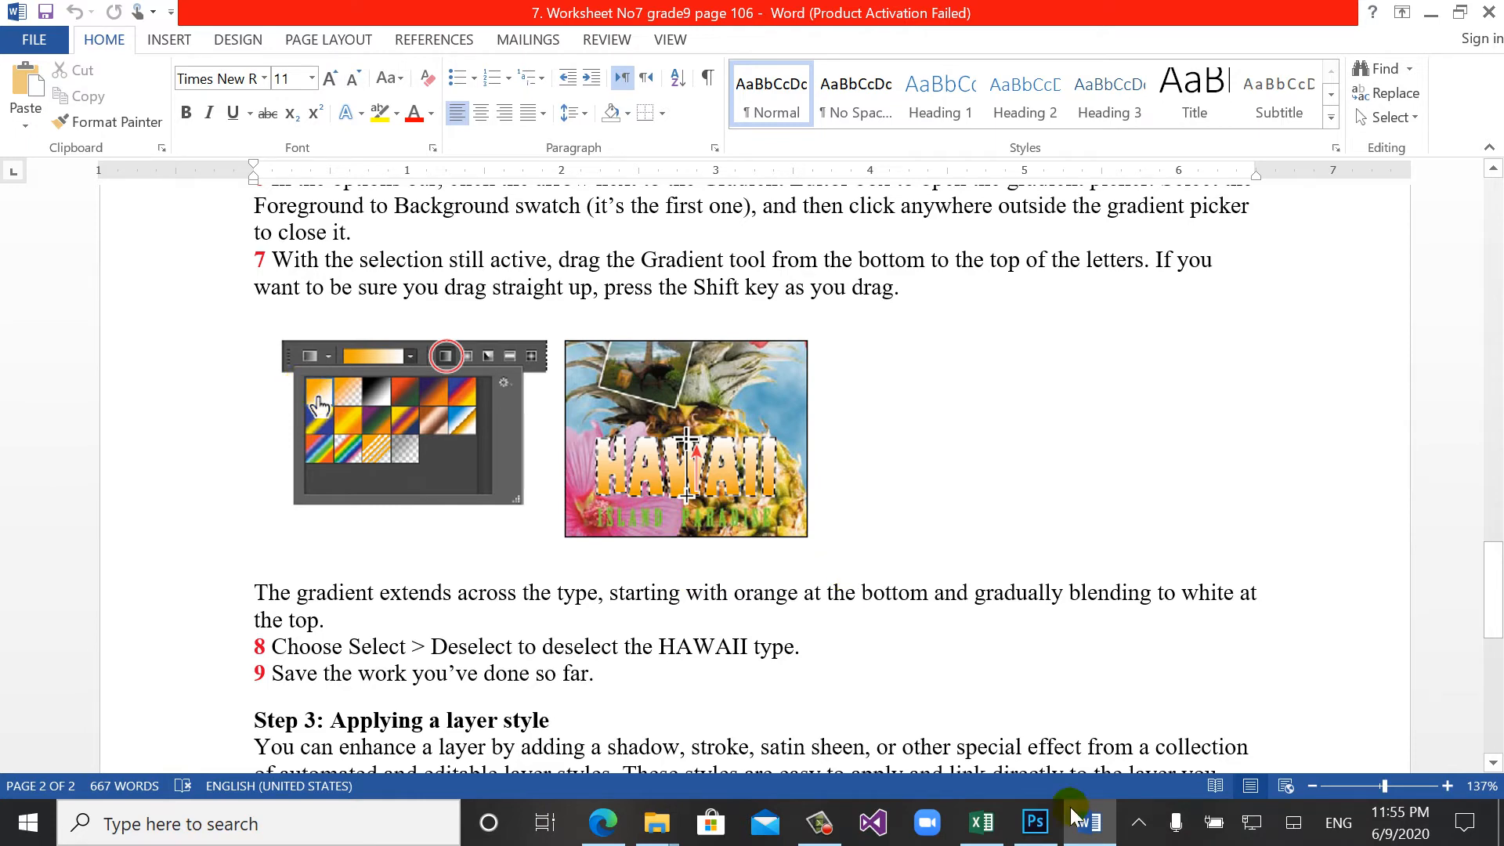
click(1034, 823)
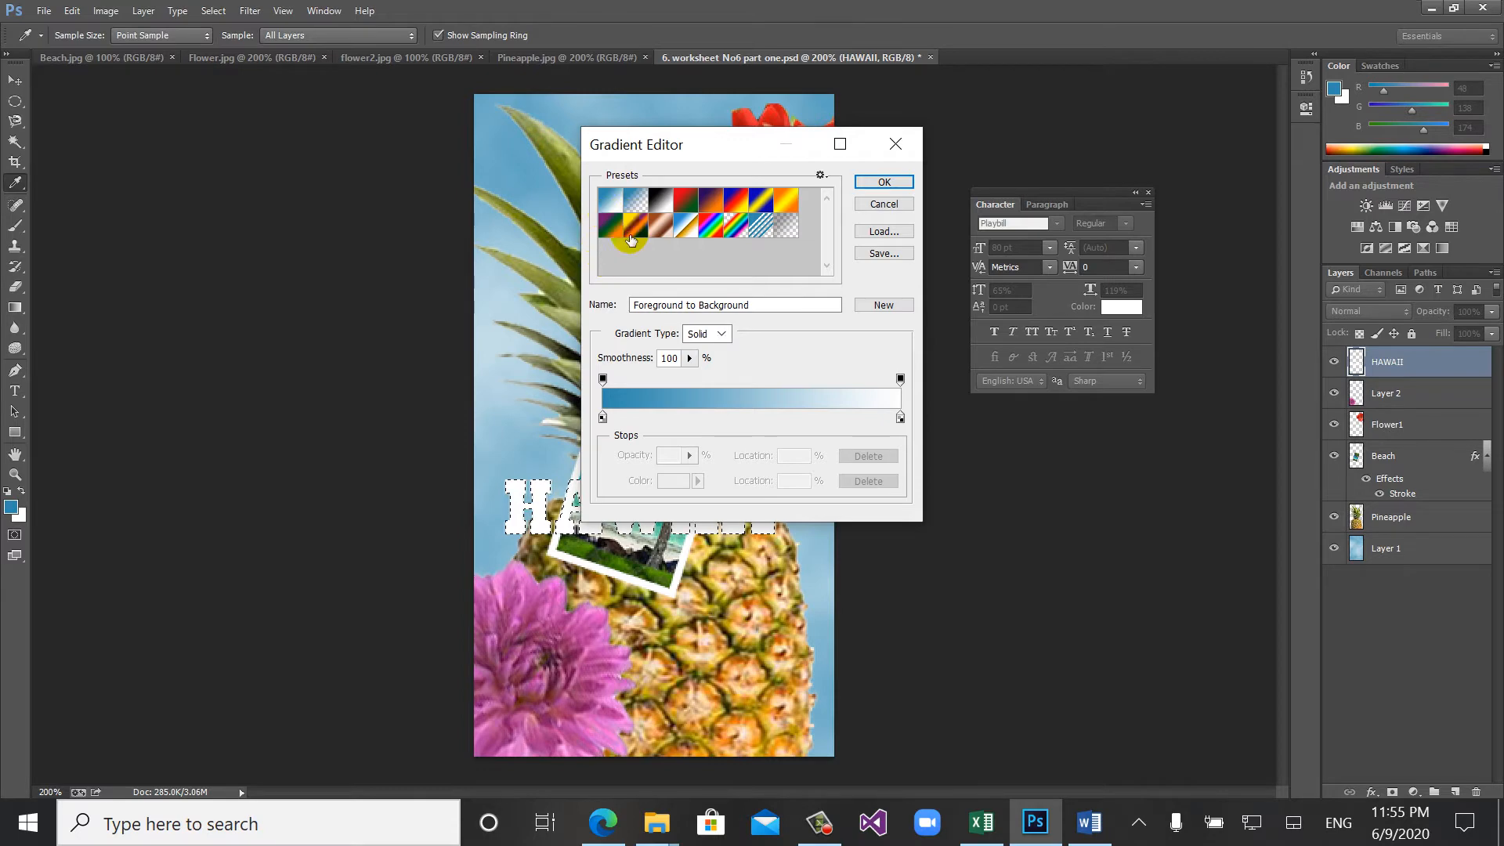
click(602, 417)
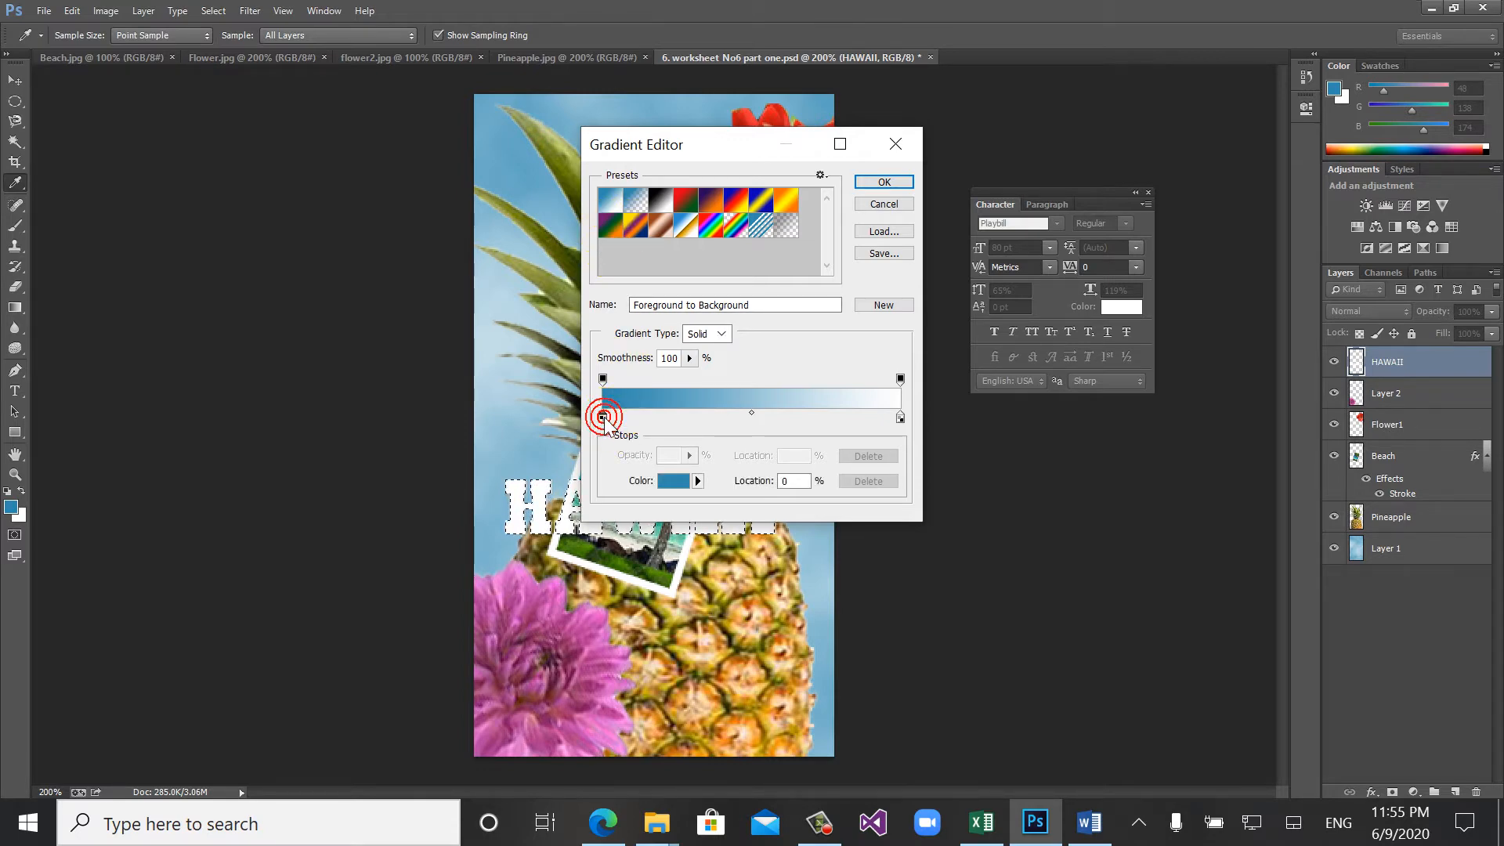
click(697, 480)
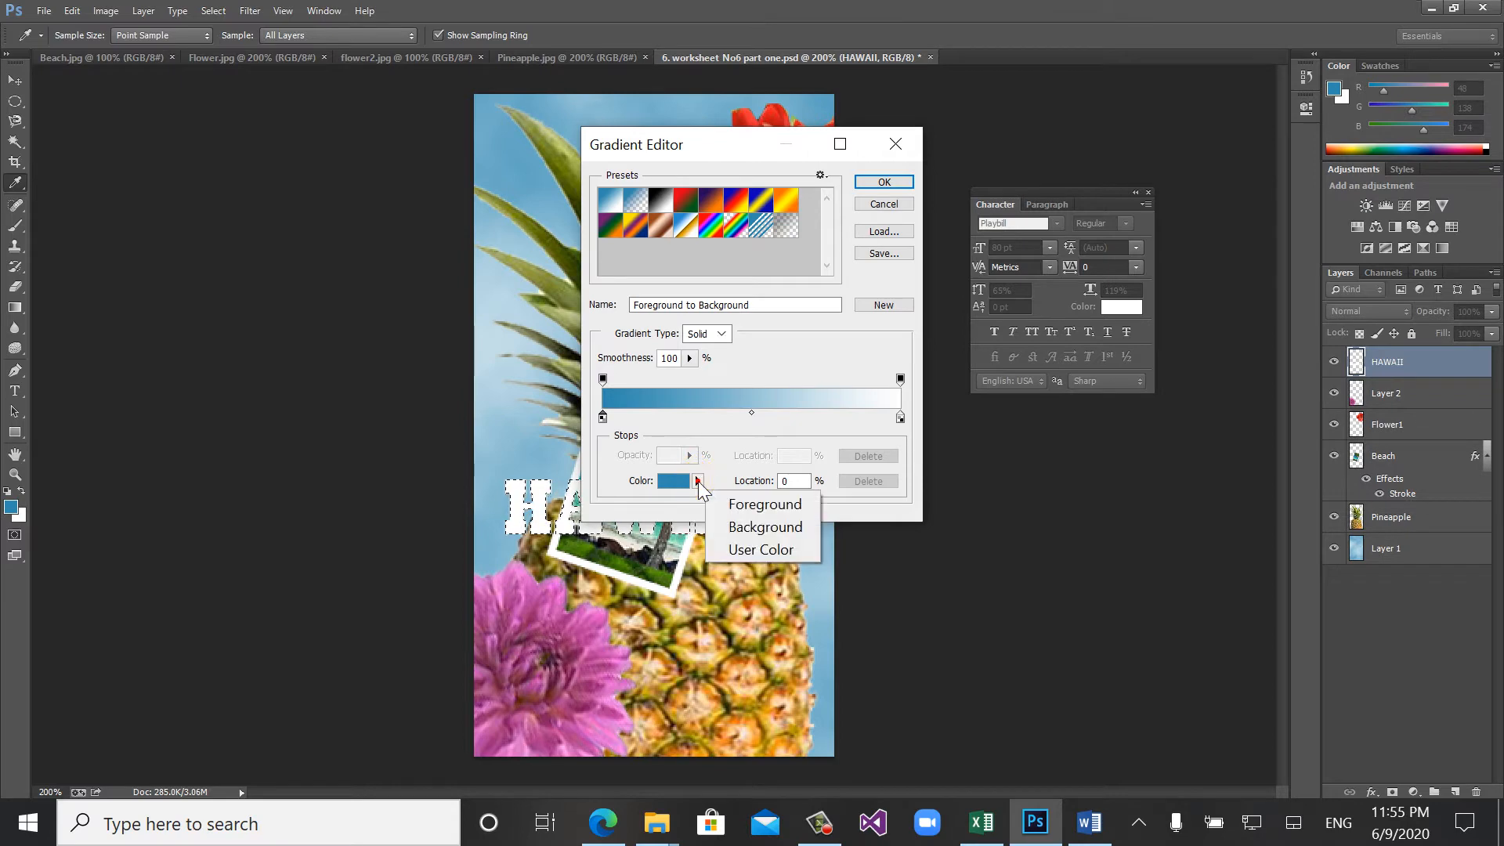
click(736, 548)
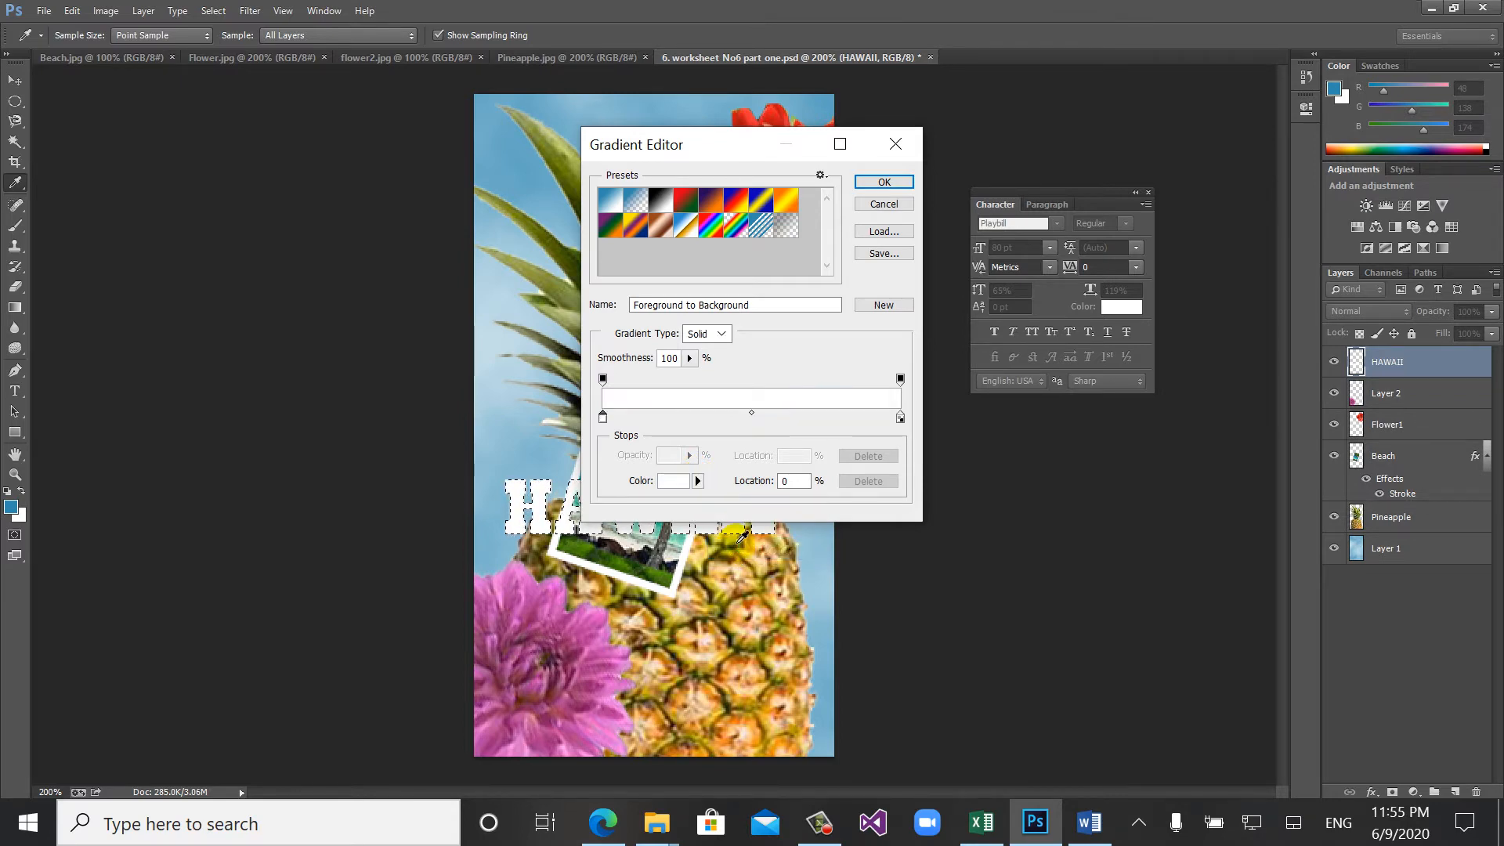
- Set the gradient's starting stop to golden yellow (hue 52°), accept it and apply the gradient from bottom to top of the HAWAII letters
click(603, 417)
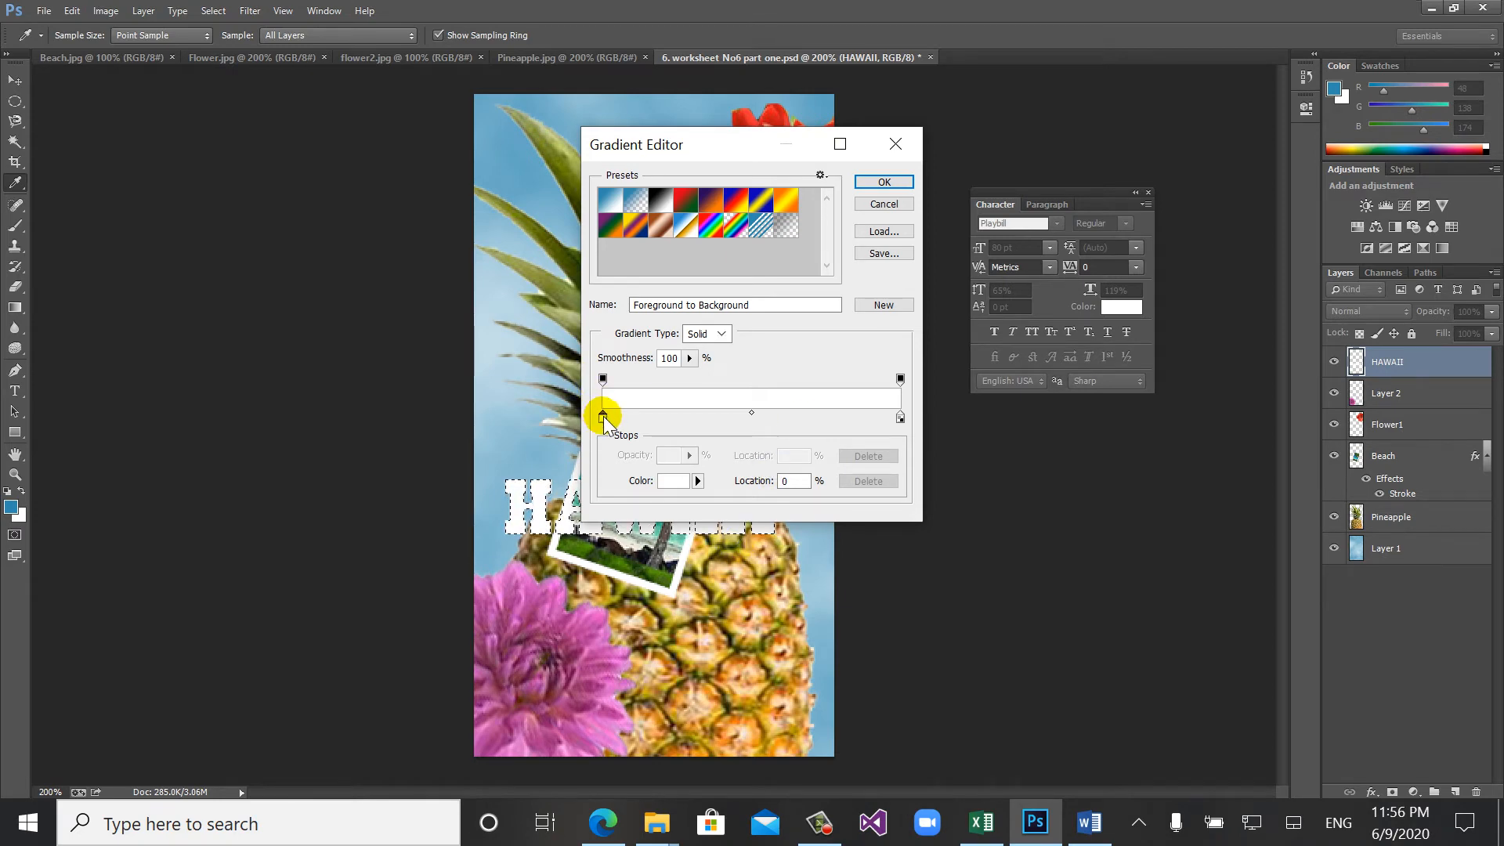
double_click(602, 417)
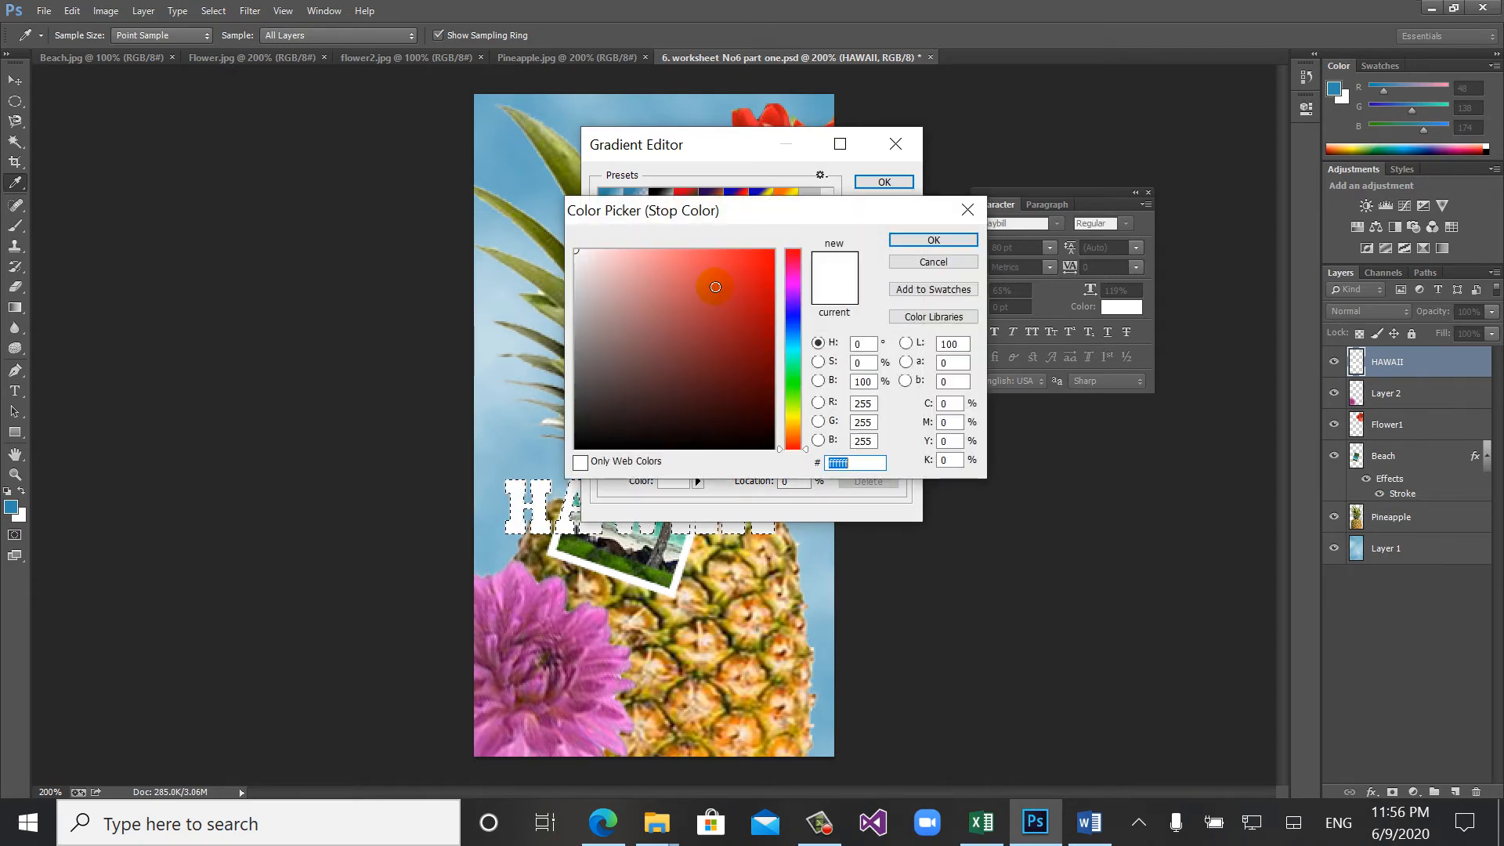
click(796, 419)
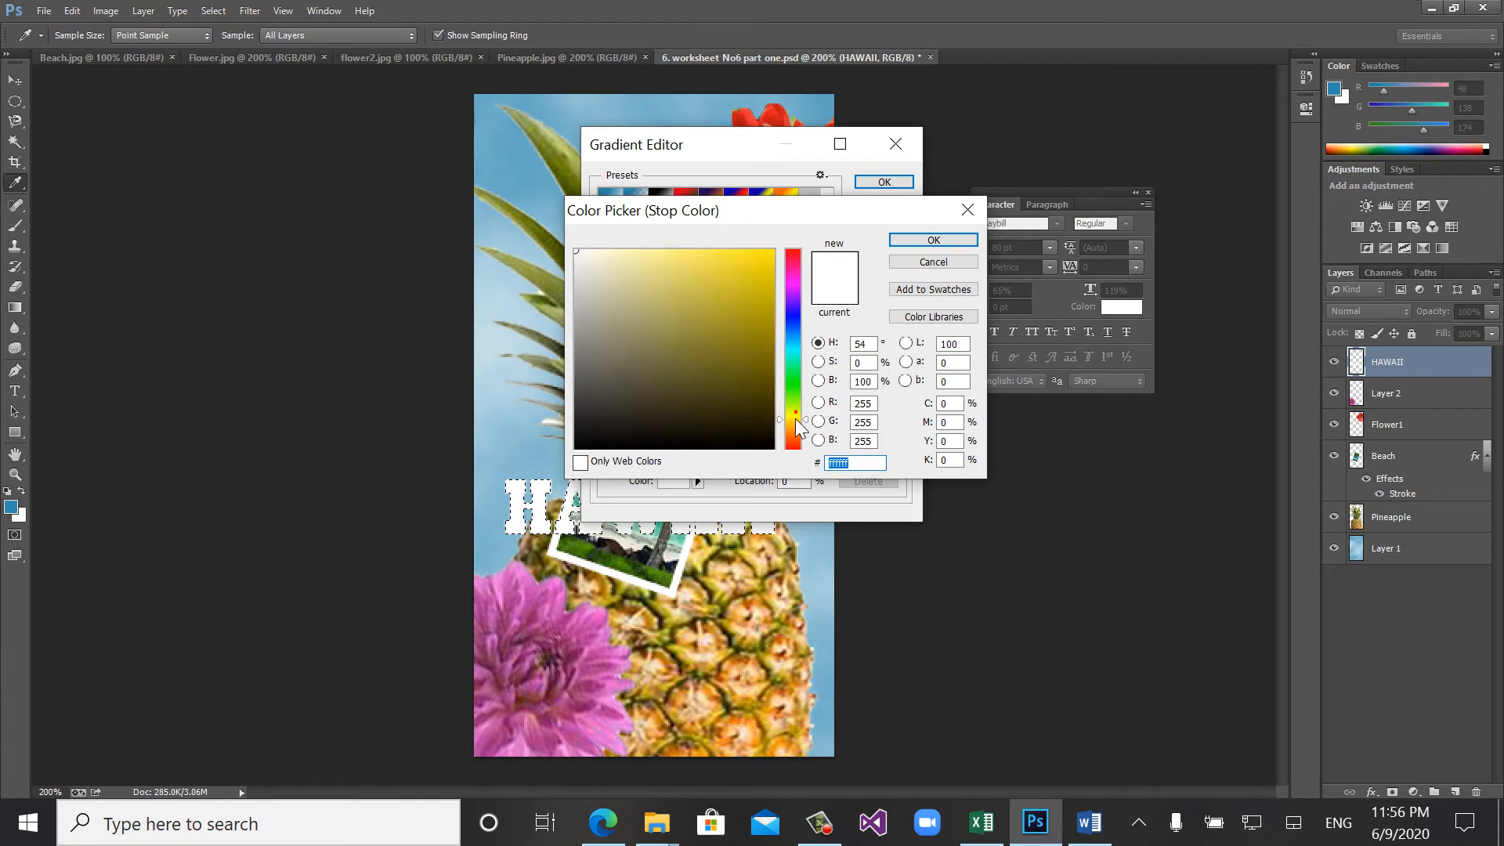
click(796, 419)
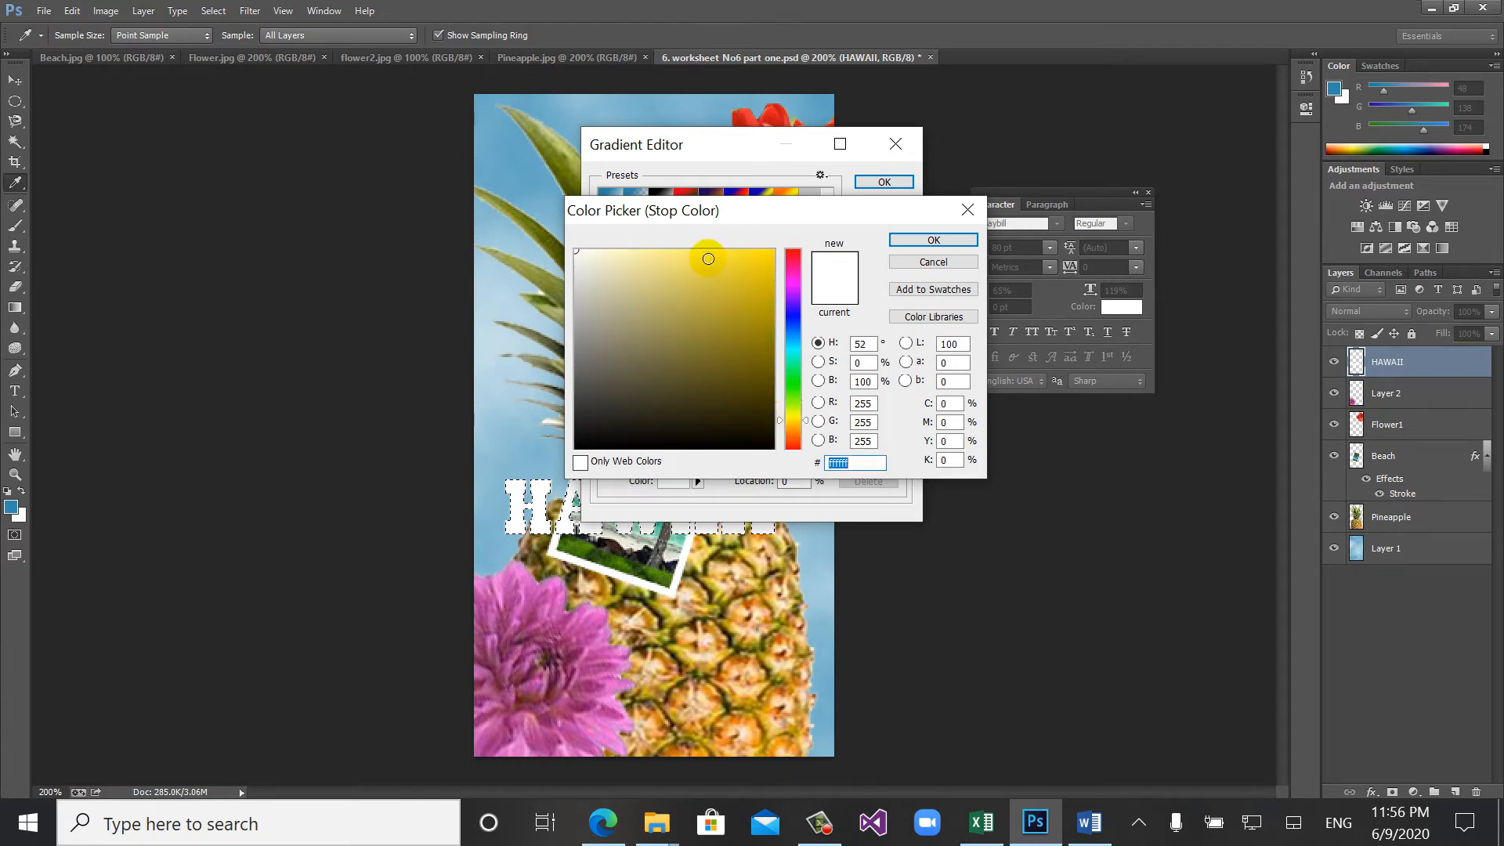
click(776, 252)
click(898, 241)
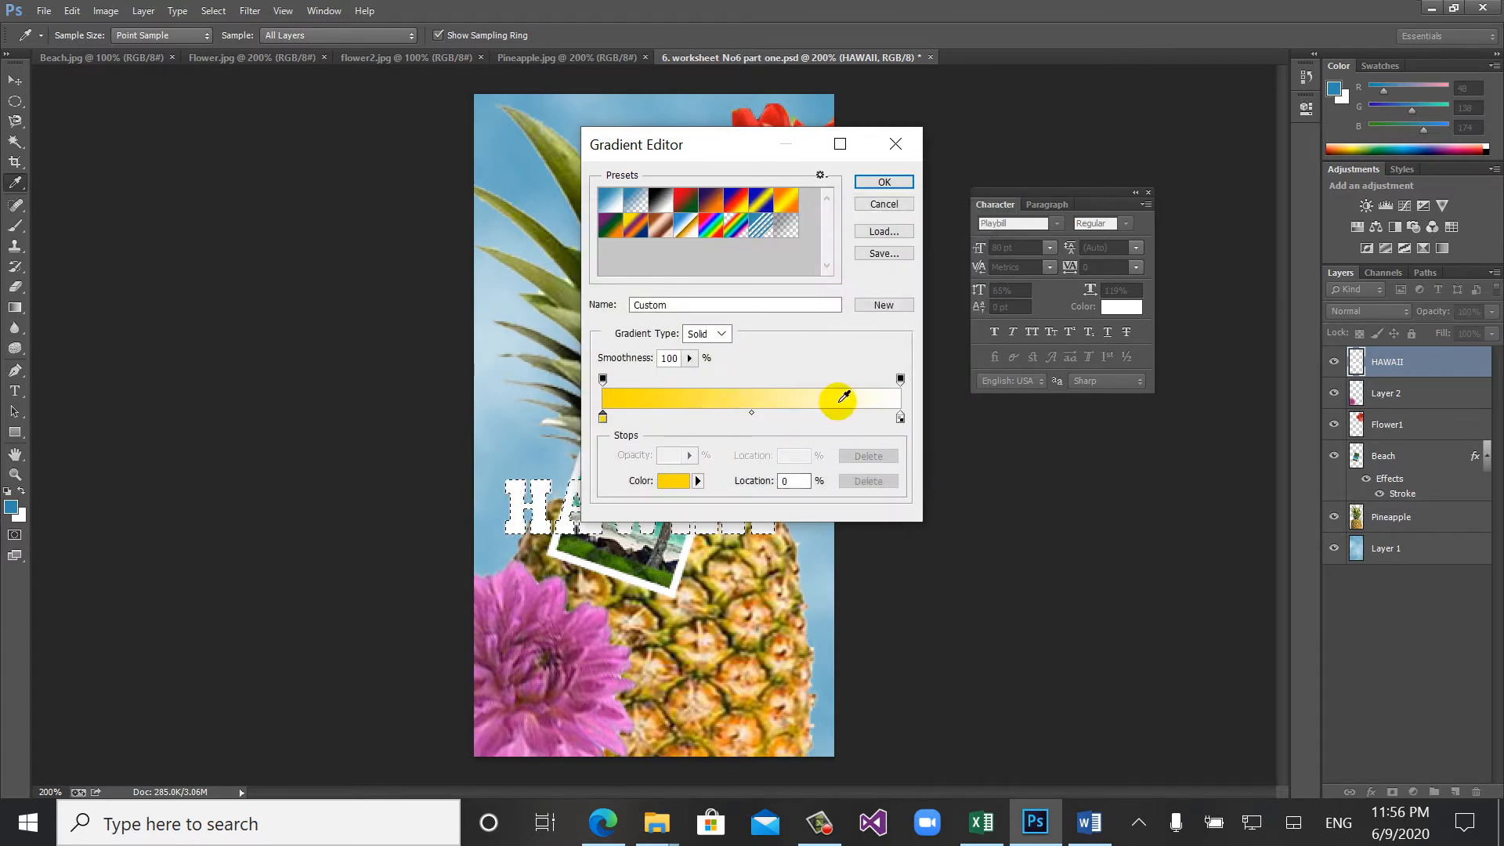
click(860, 184)
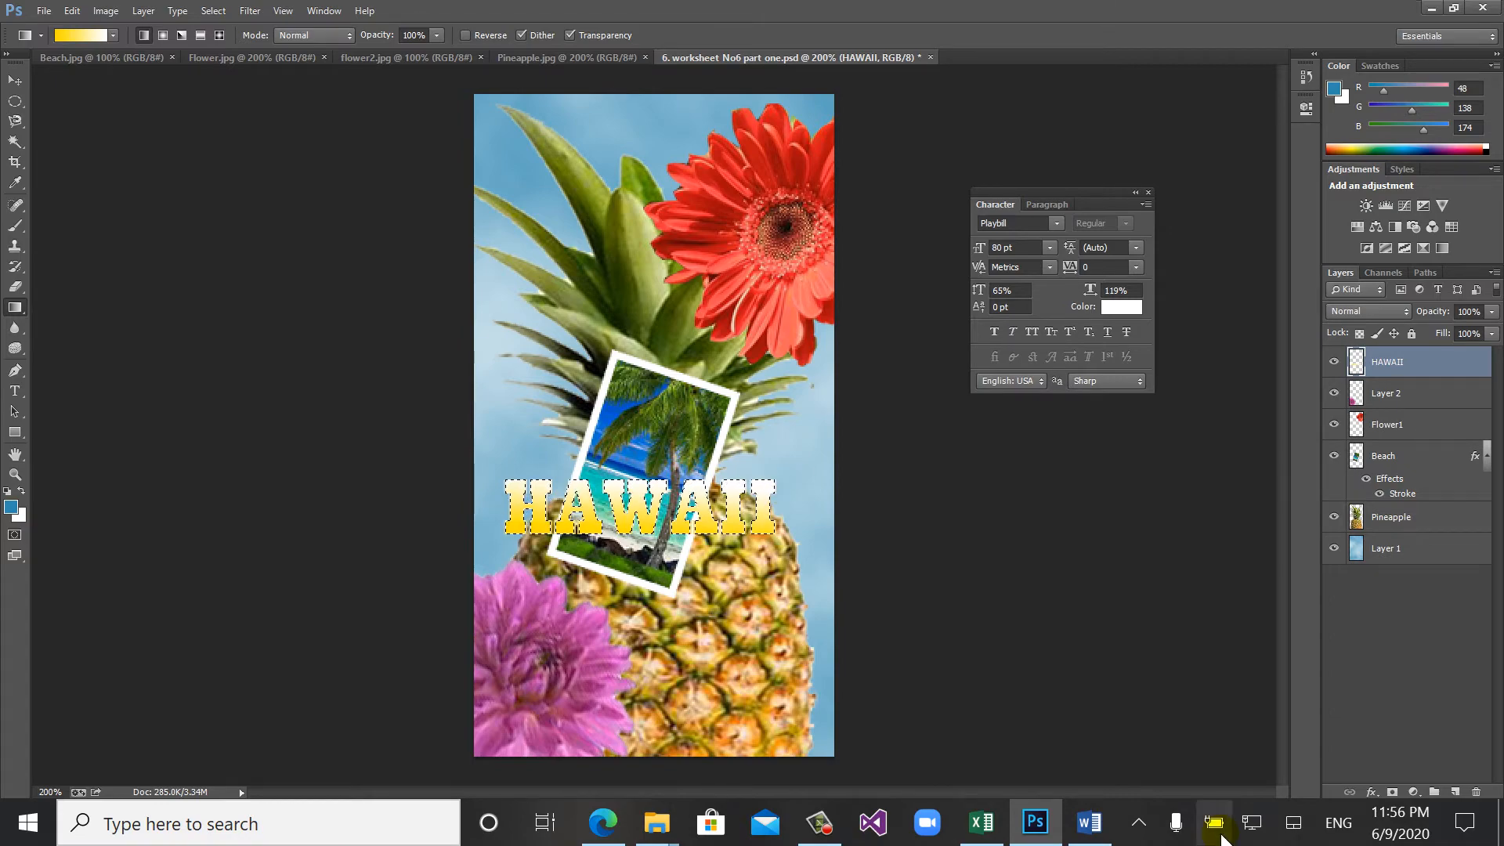
- Switch to the Word worksheet, read the Step 3 instructions on applying a layer style, and return to Photoshop
click(1091, 823)
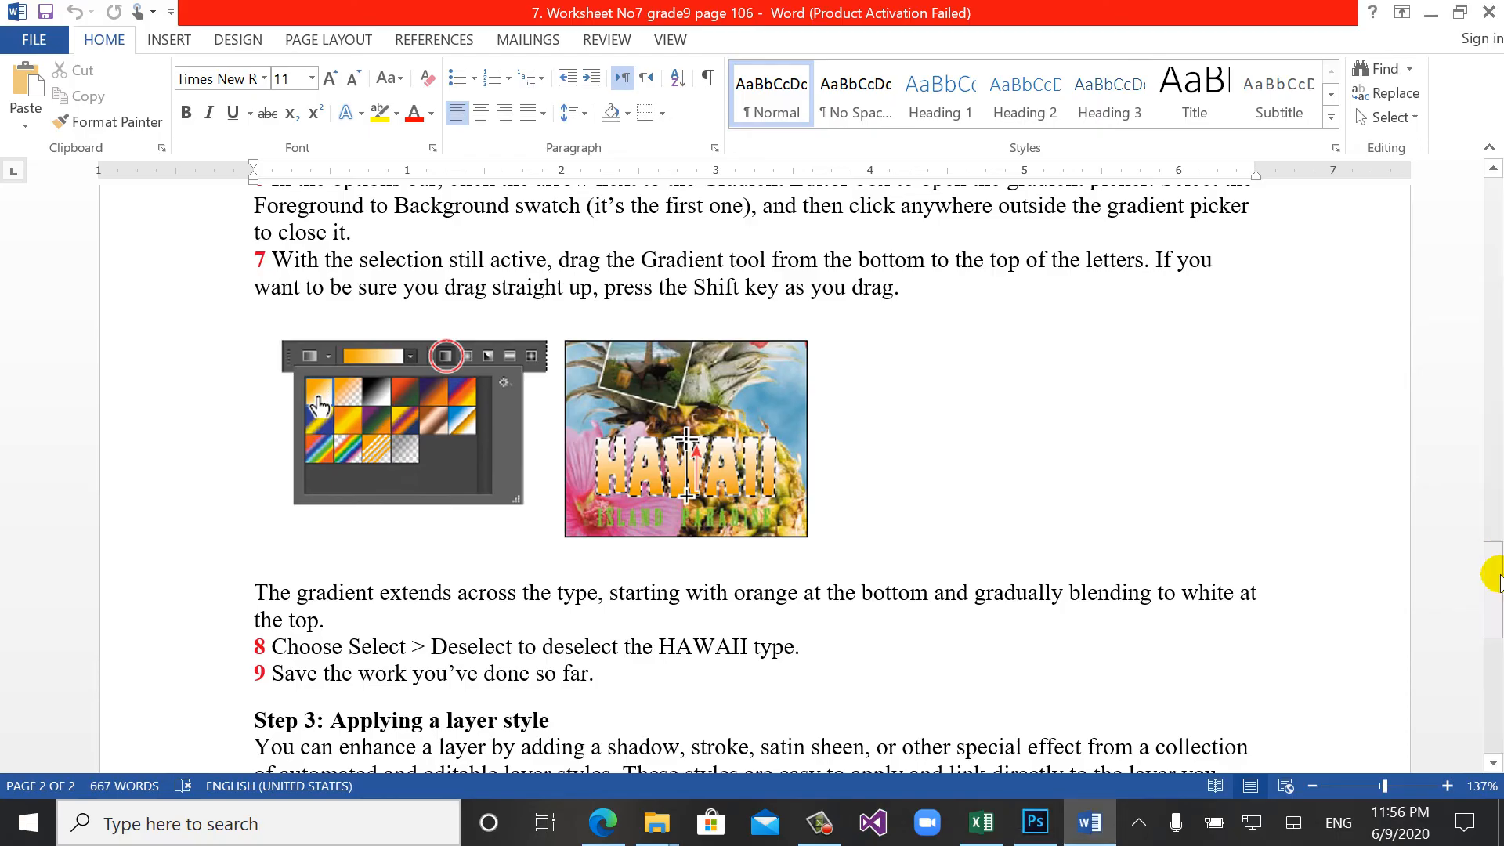
drag(1498, 589, 1497, 665)
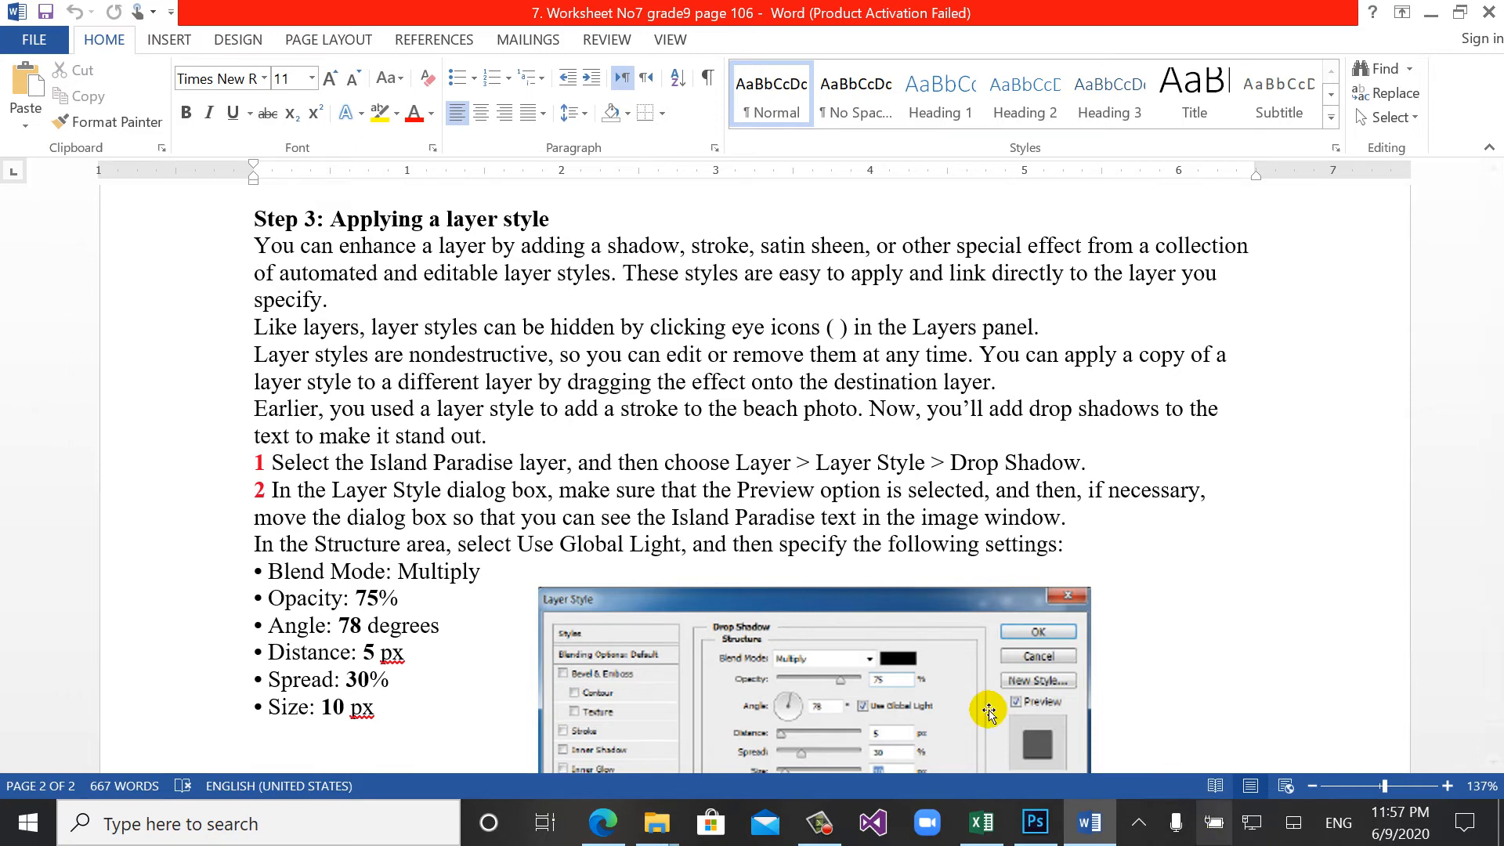
click(1034, 823)
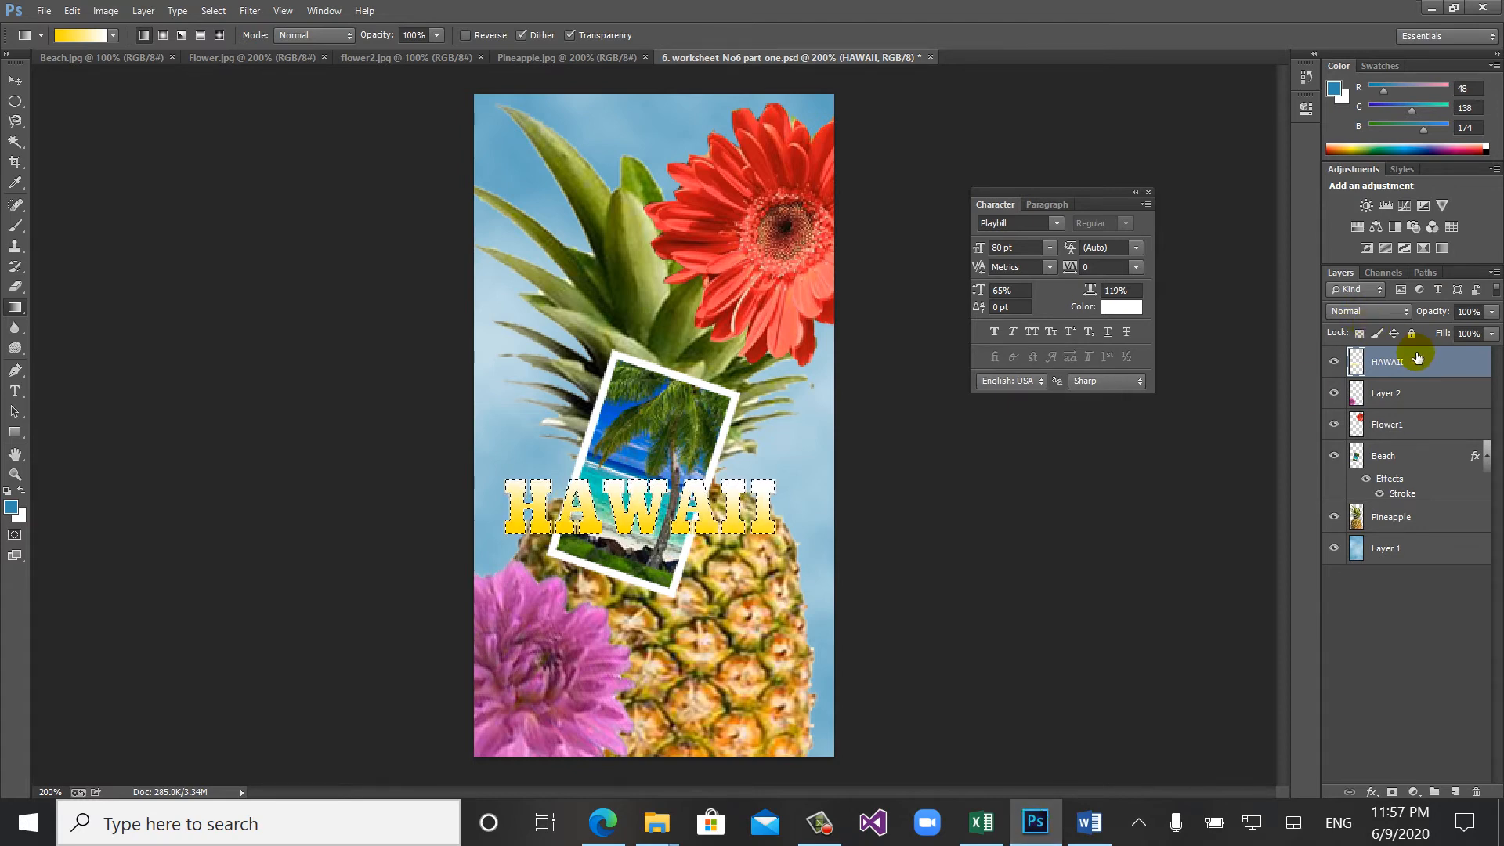
- Close the Character panel and deselect the HAWAII letters
click(1032, 331)
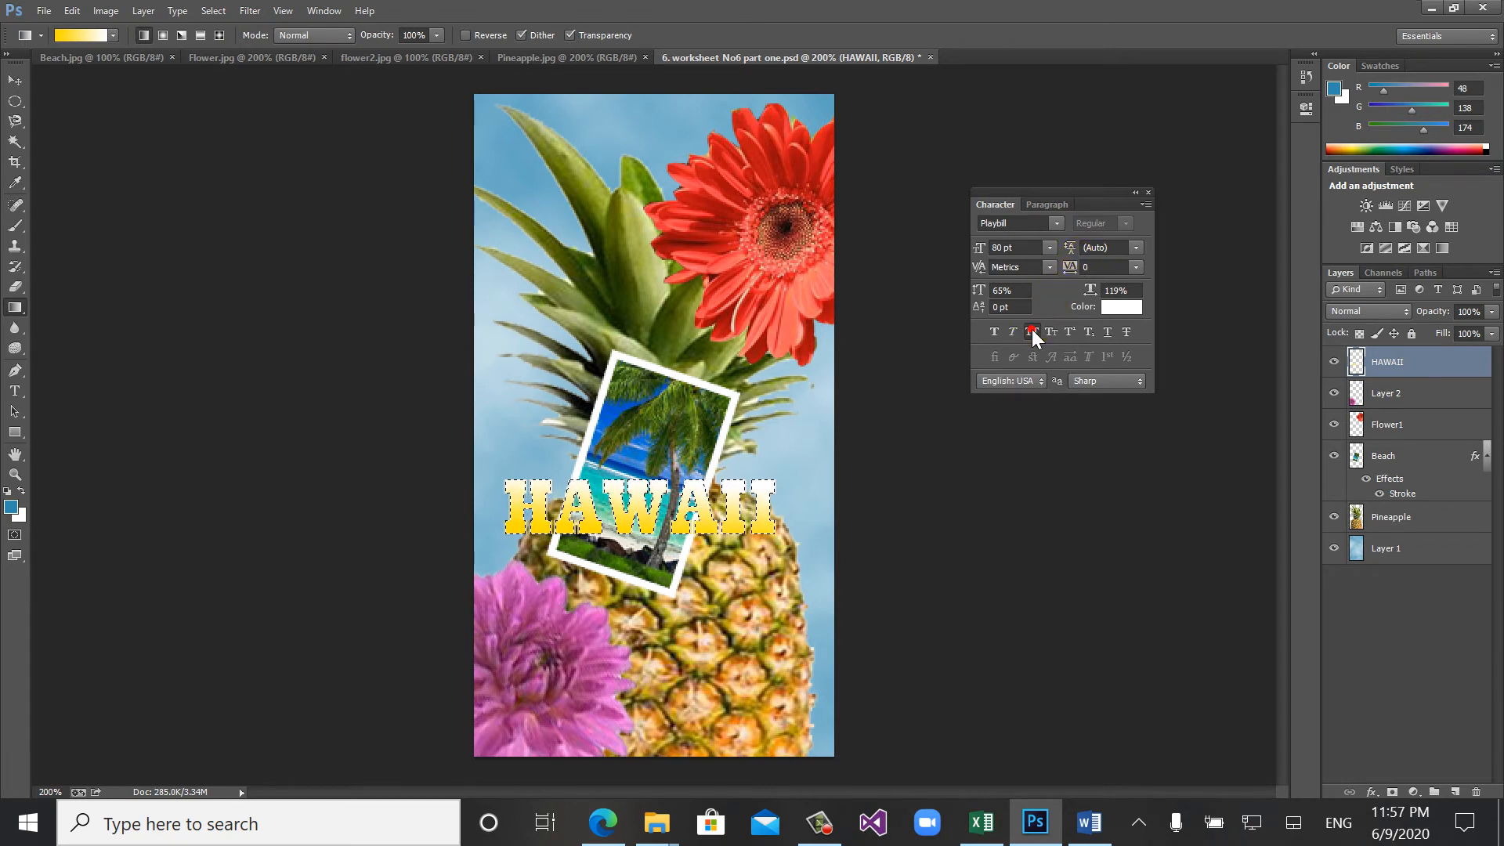
click(1148, 191)
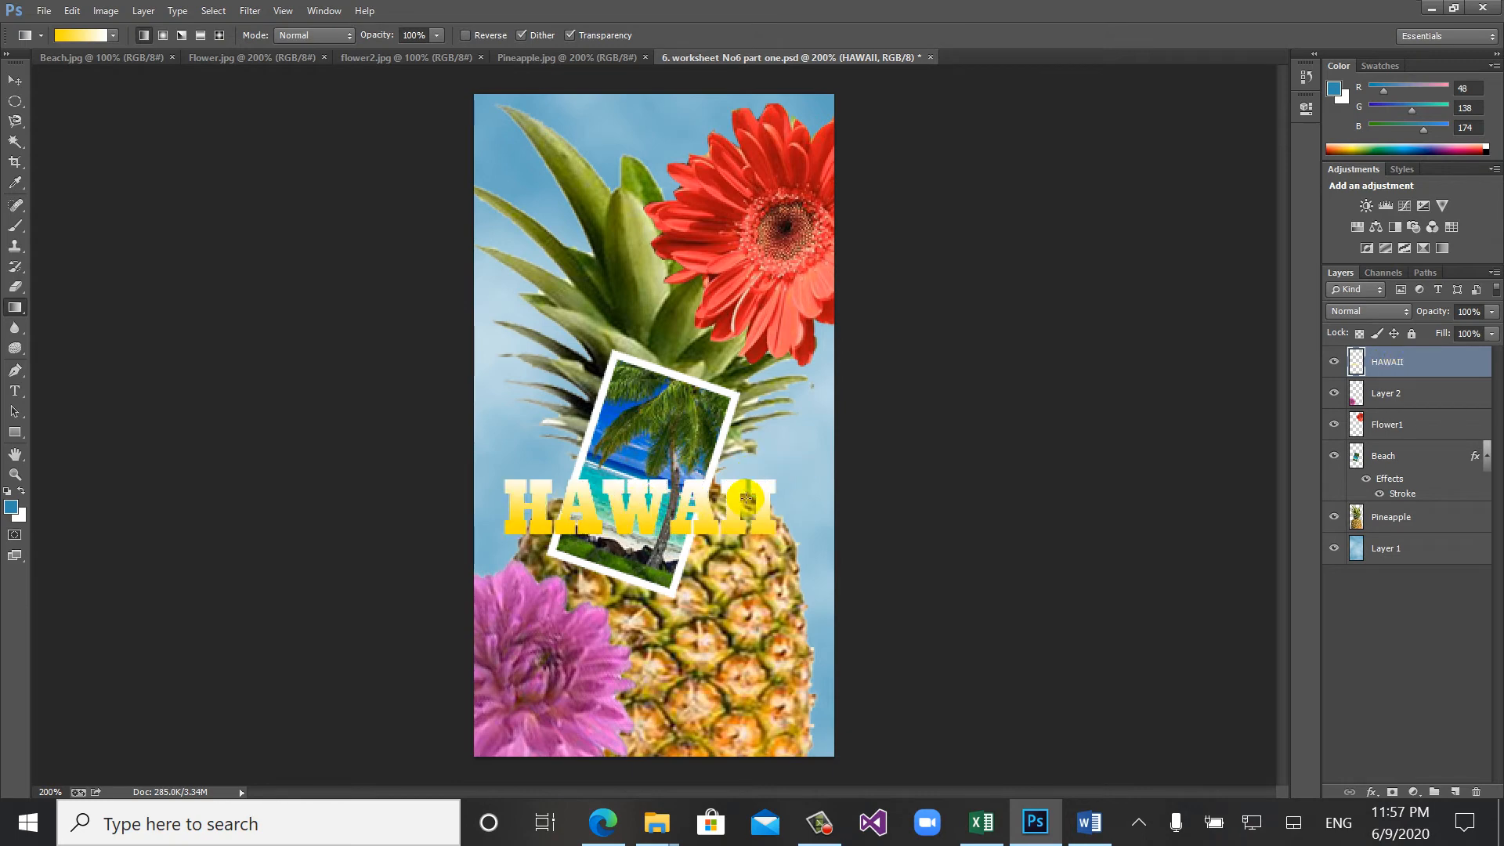
key(ctrl+d)
- Add a Bevel & Emboss style to the HAWAII layer with depth 42%, size 5 px and soften 3 px
double_click(1356, 365)
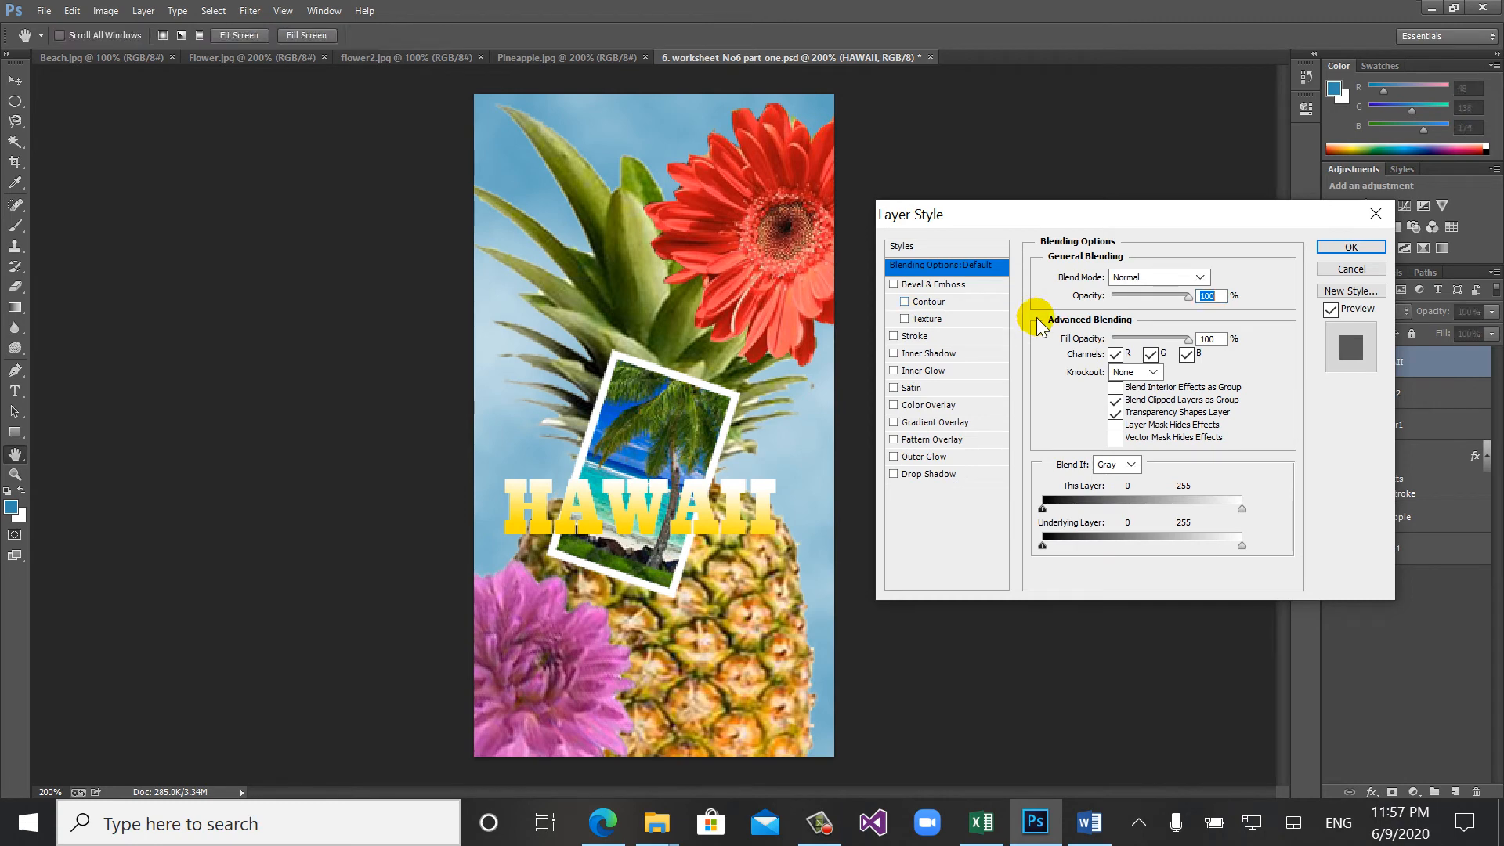
click(918, 286)
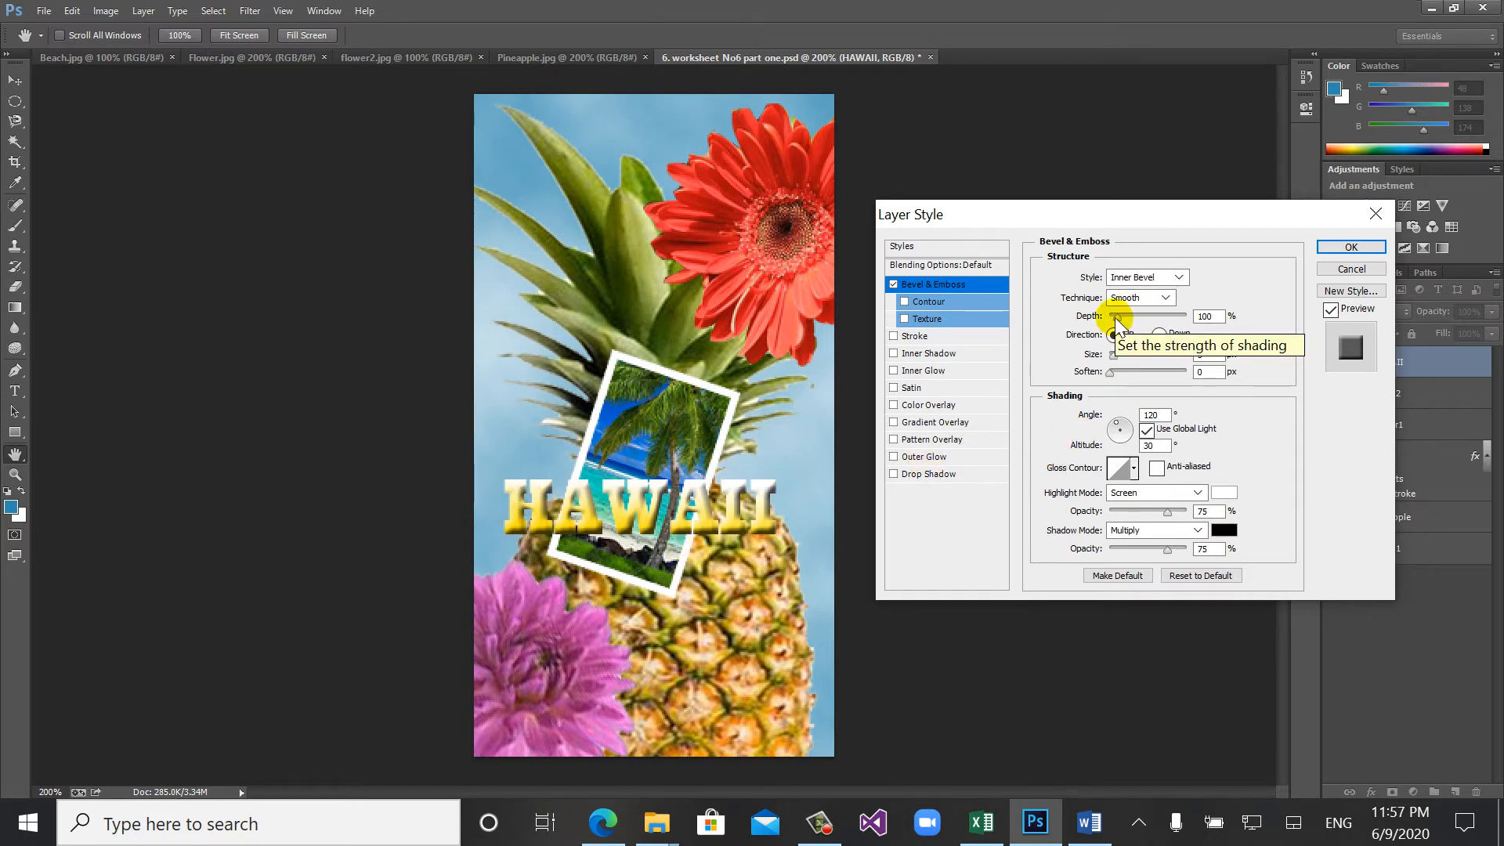
drag(1117, 323, 1108, 354)
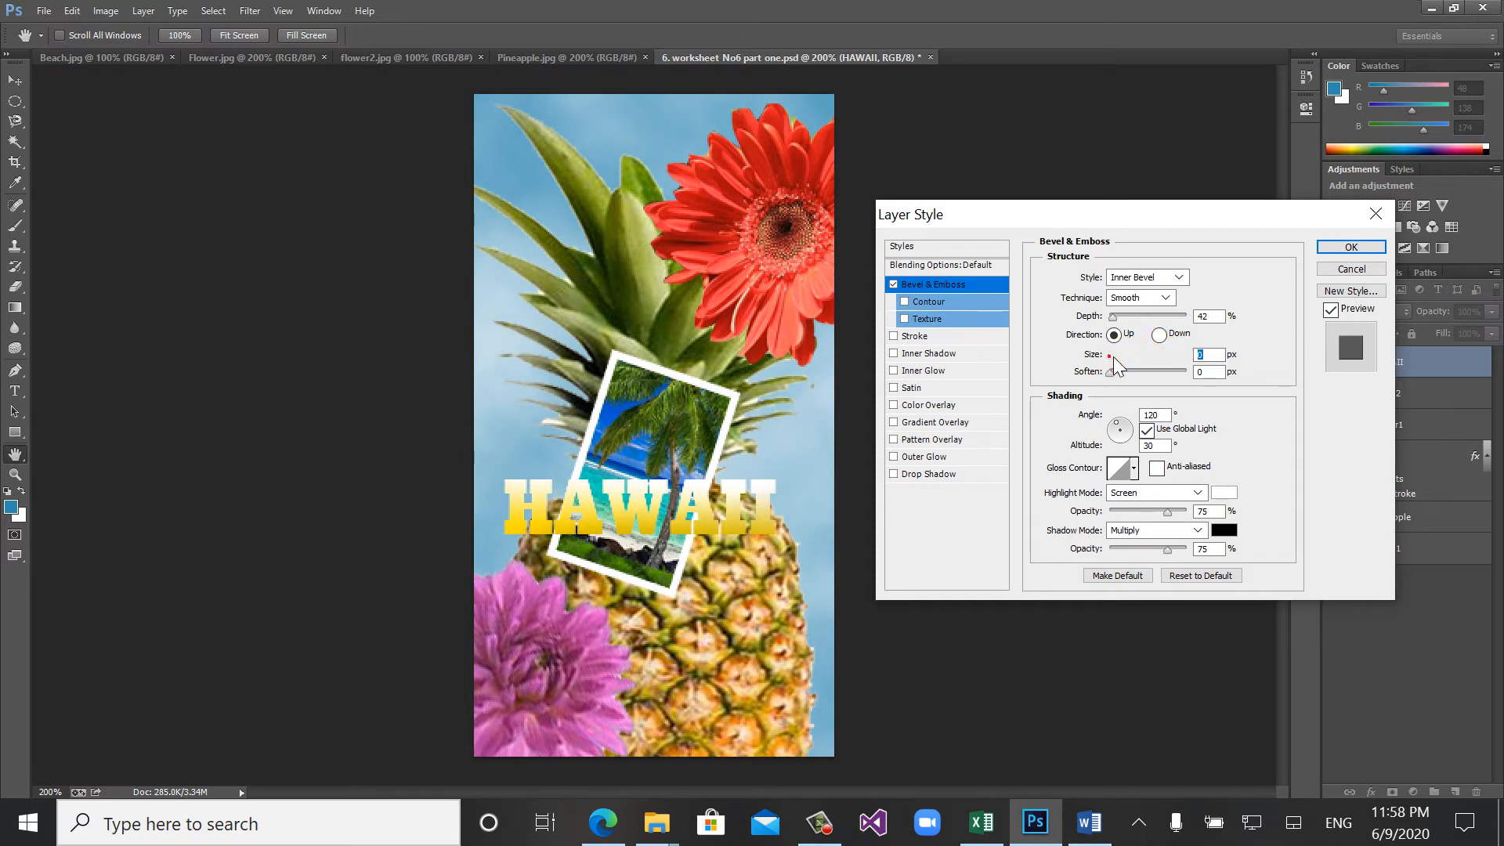
drag(1112, 358, 1125, 373)
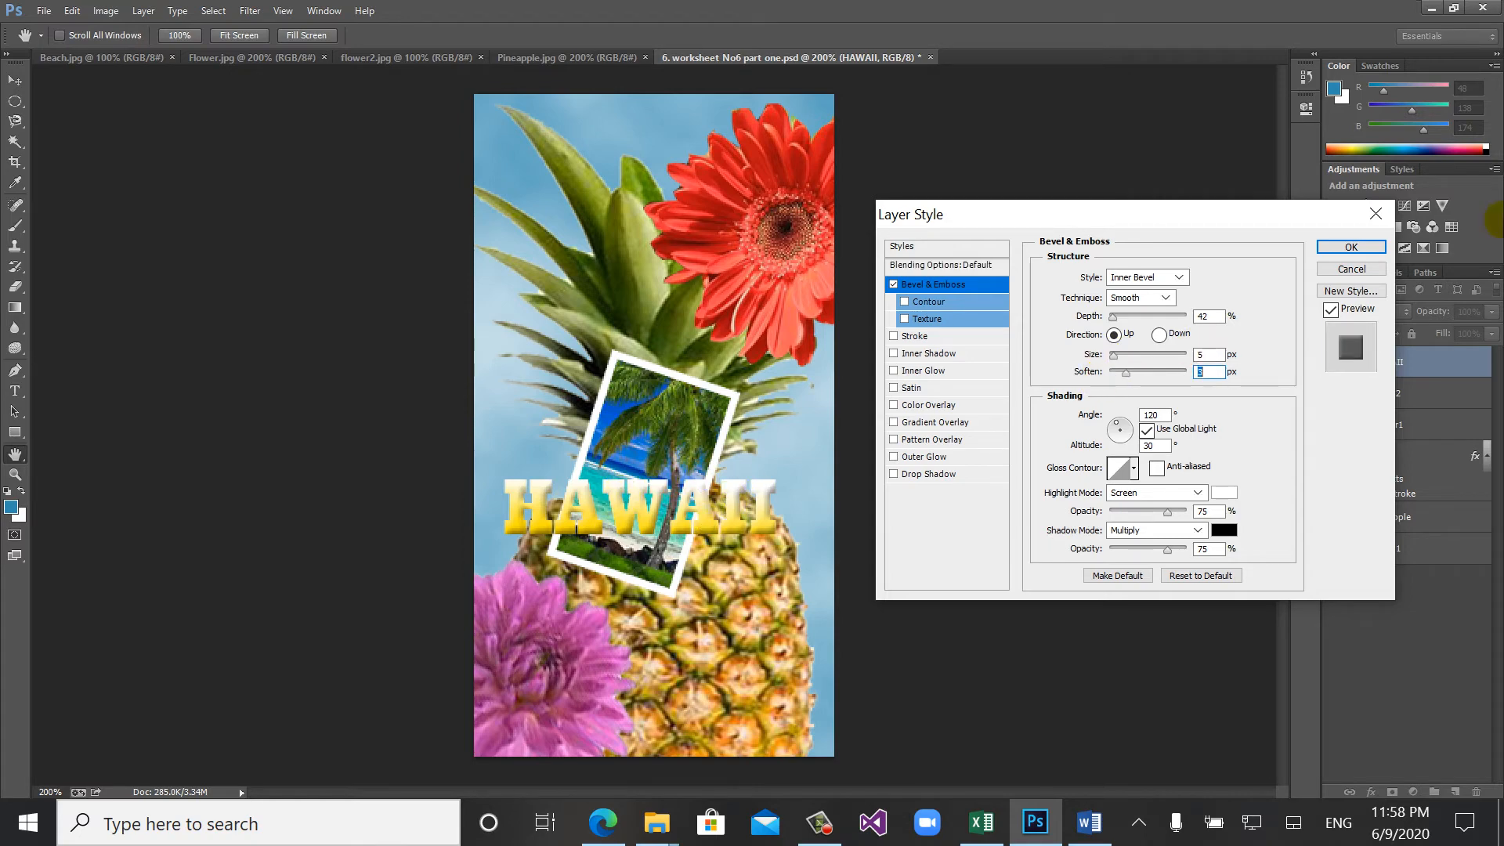
- Set the bevel's light direction to an angle of 13° and an altitude of 42°
click(1124, 425)
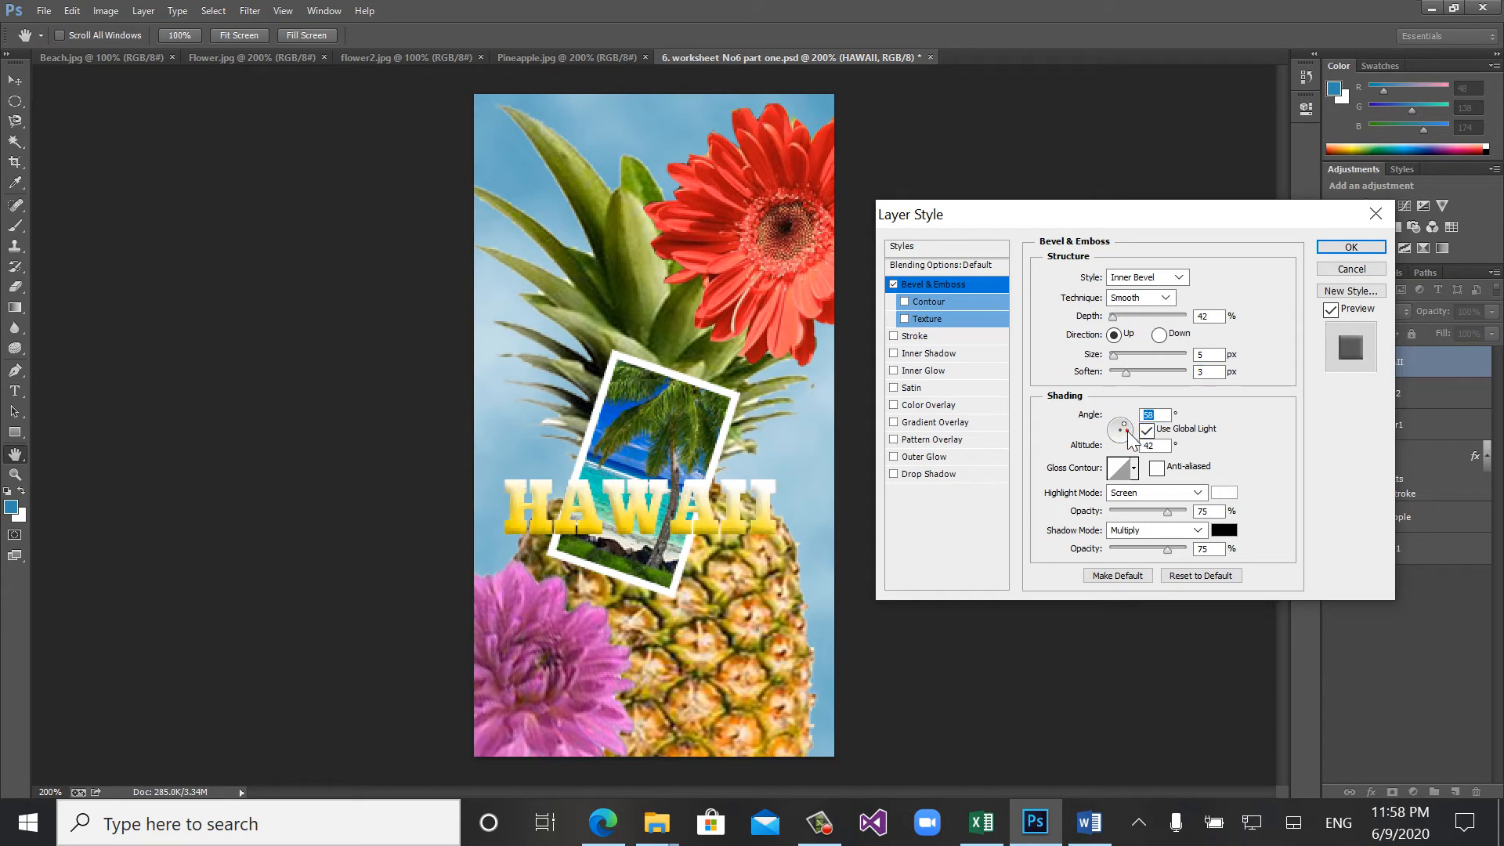
click(1128, 431)
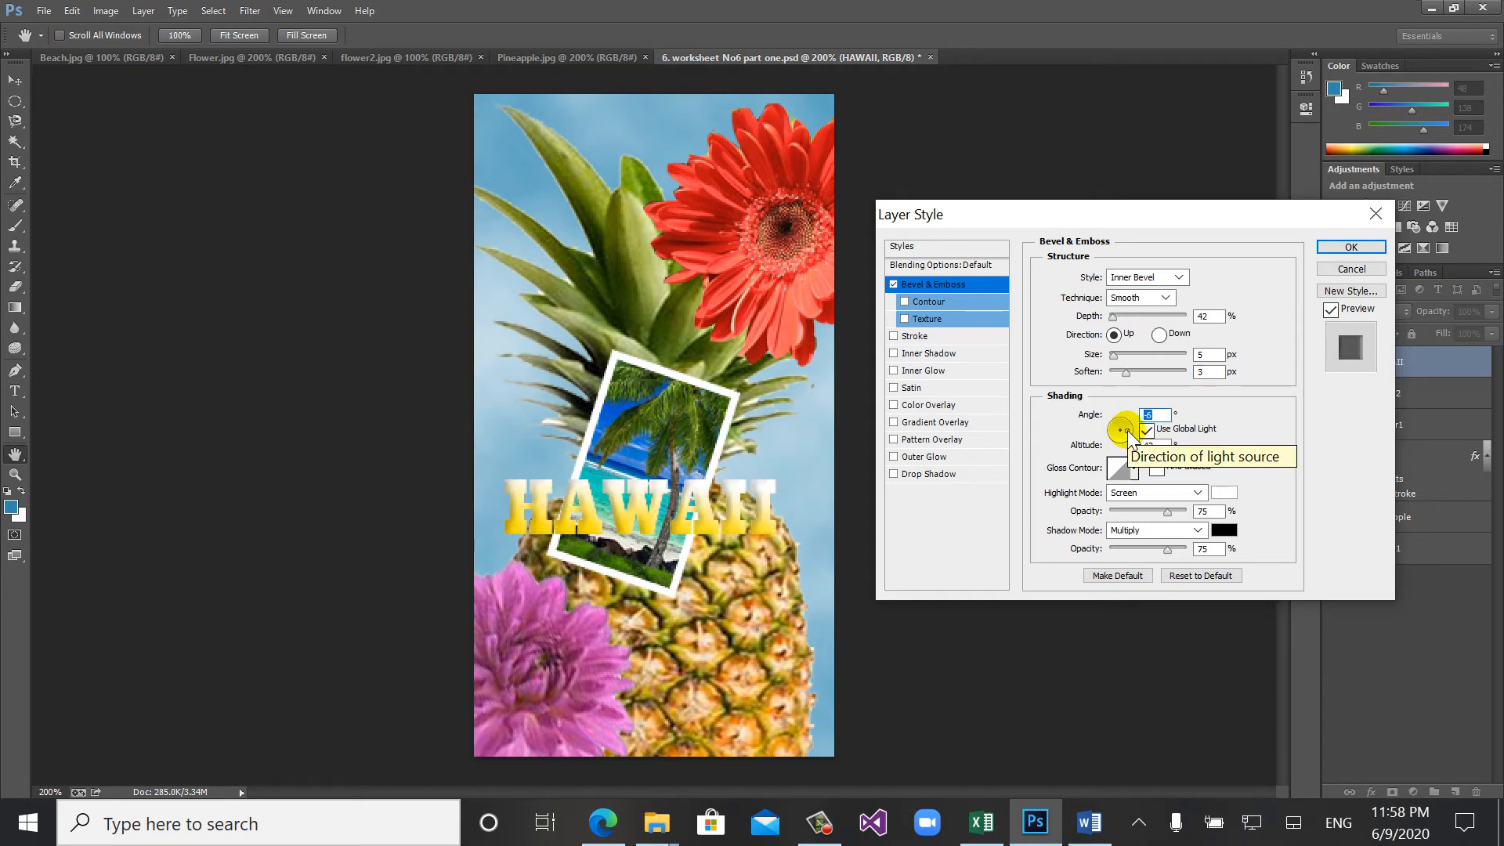
click(1126, 429)
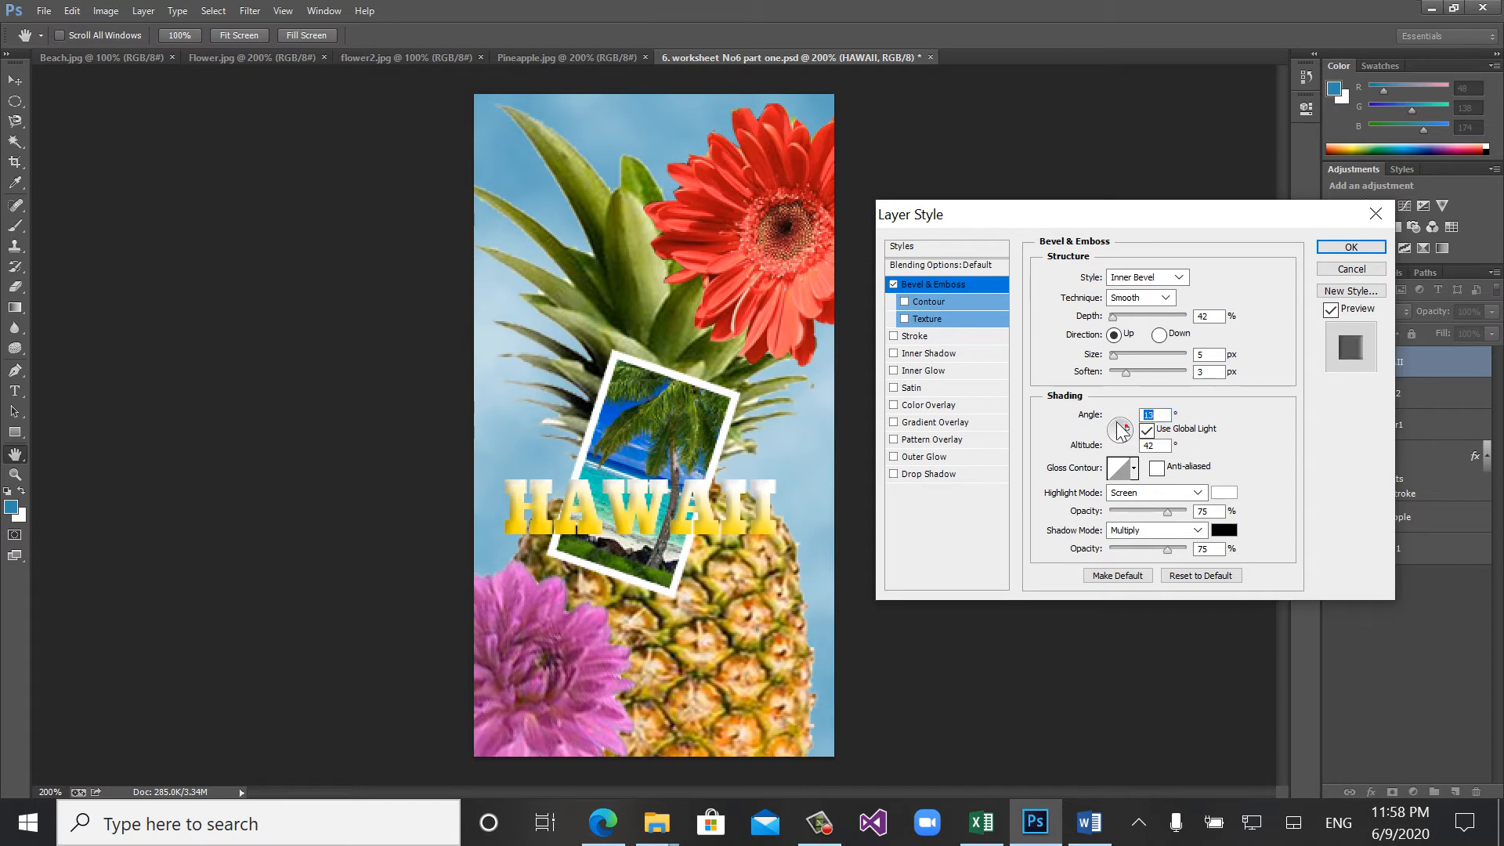
- Try several gloss contour presets for the HAWAII bevel and choose the cove-shaped curve that stays low and rises steeply at its end
click(1131, 465)
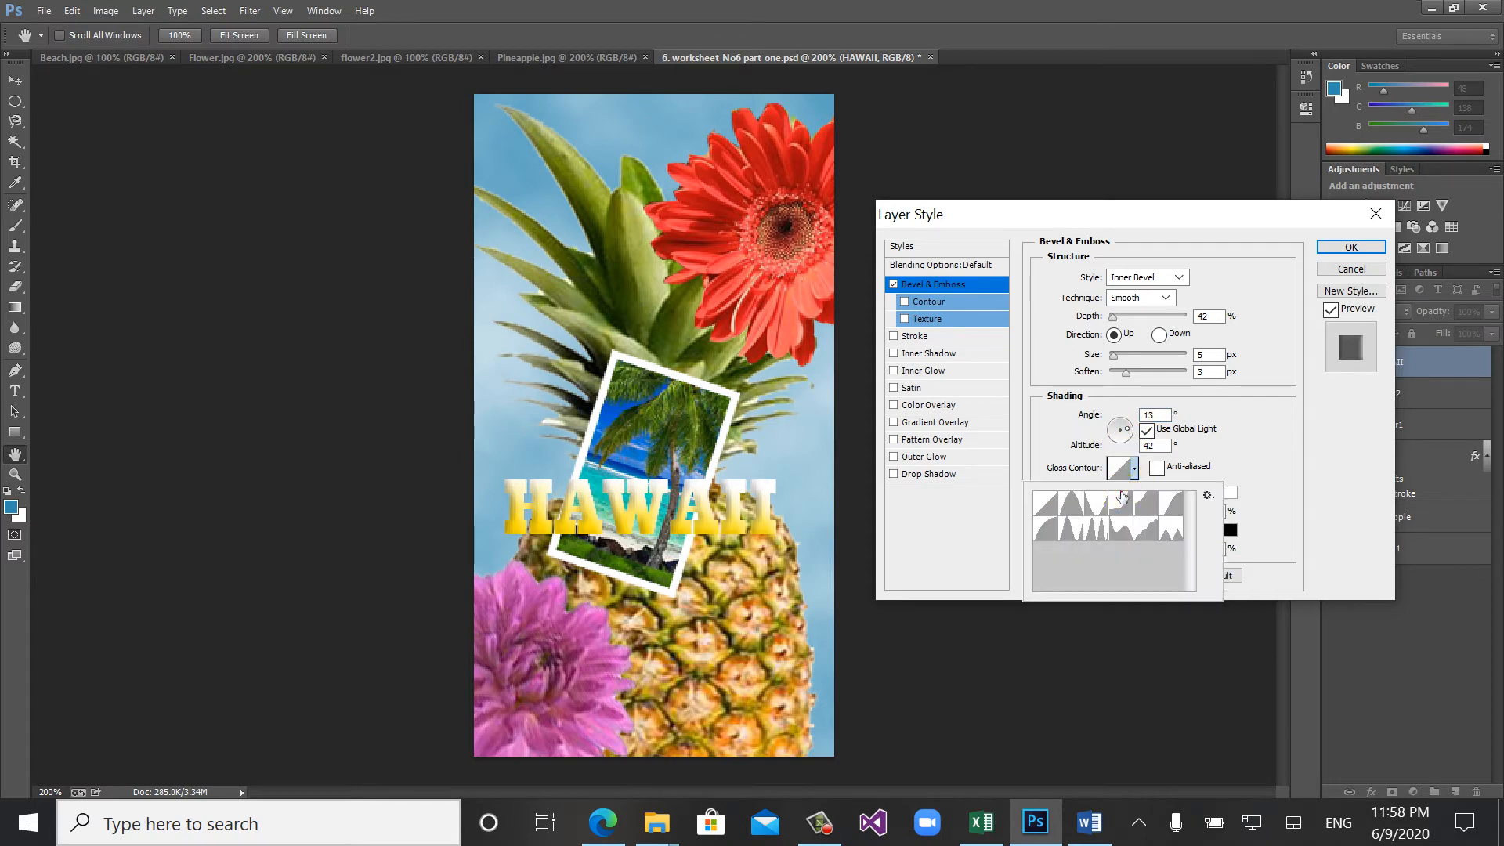
click(1121, 495)
click(1088, 505)
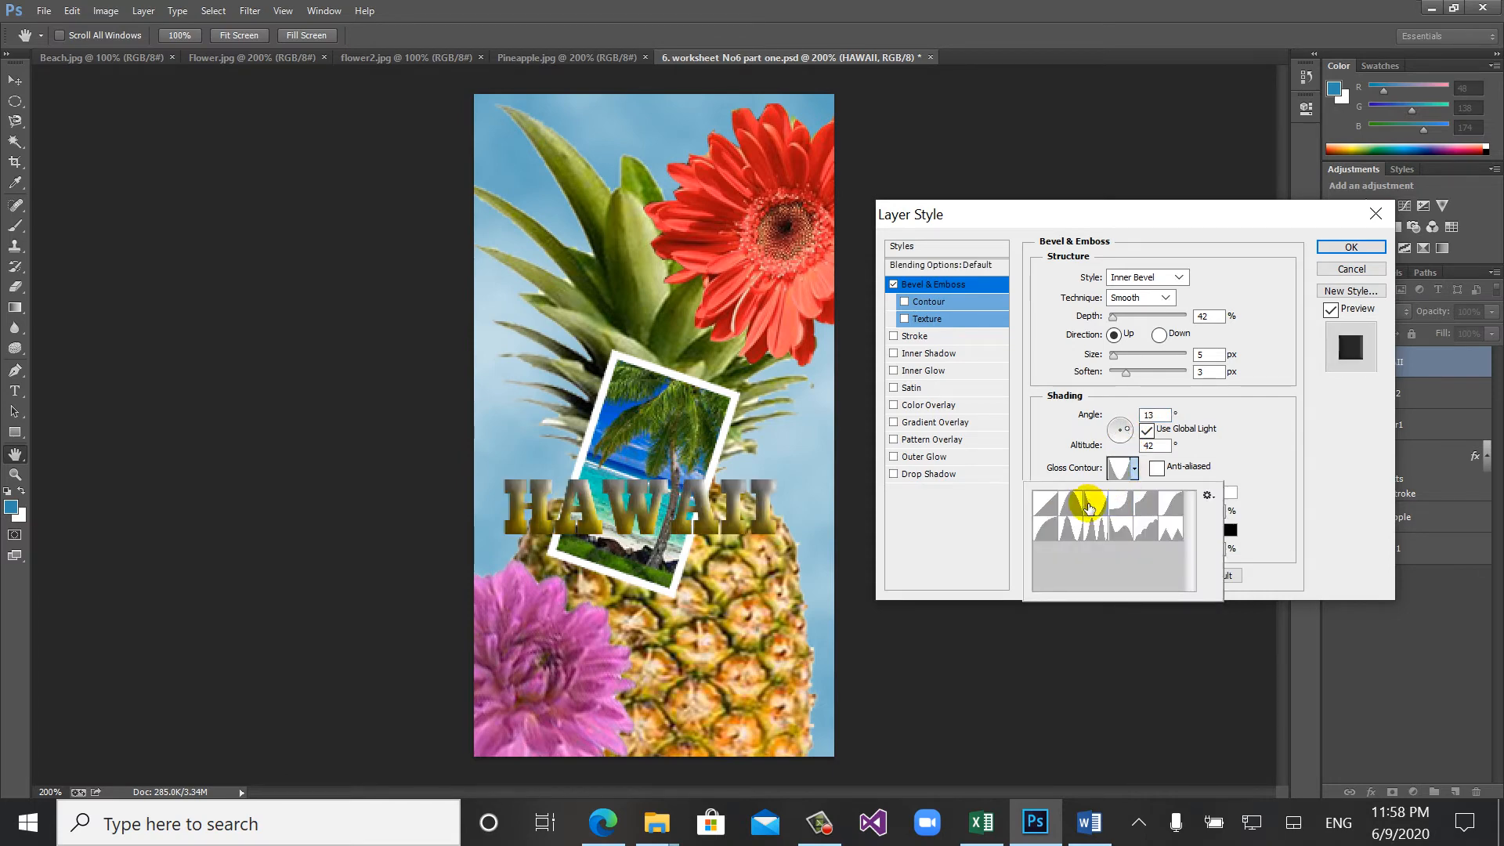
click(1091, 530)
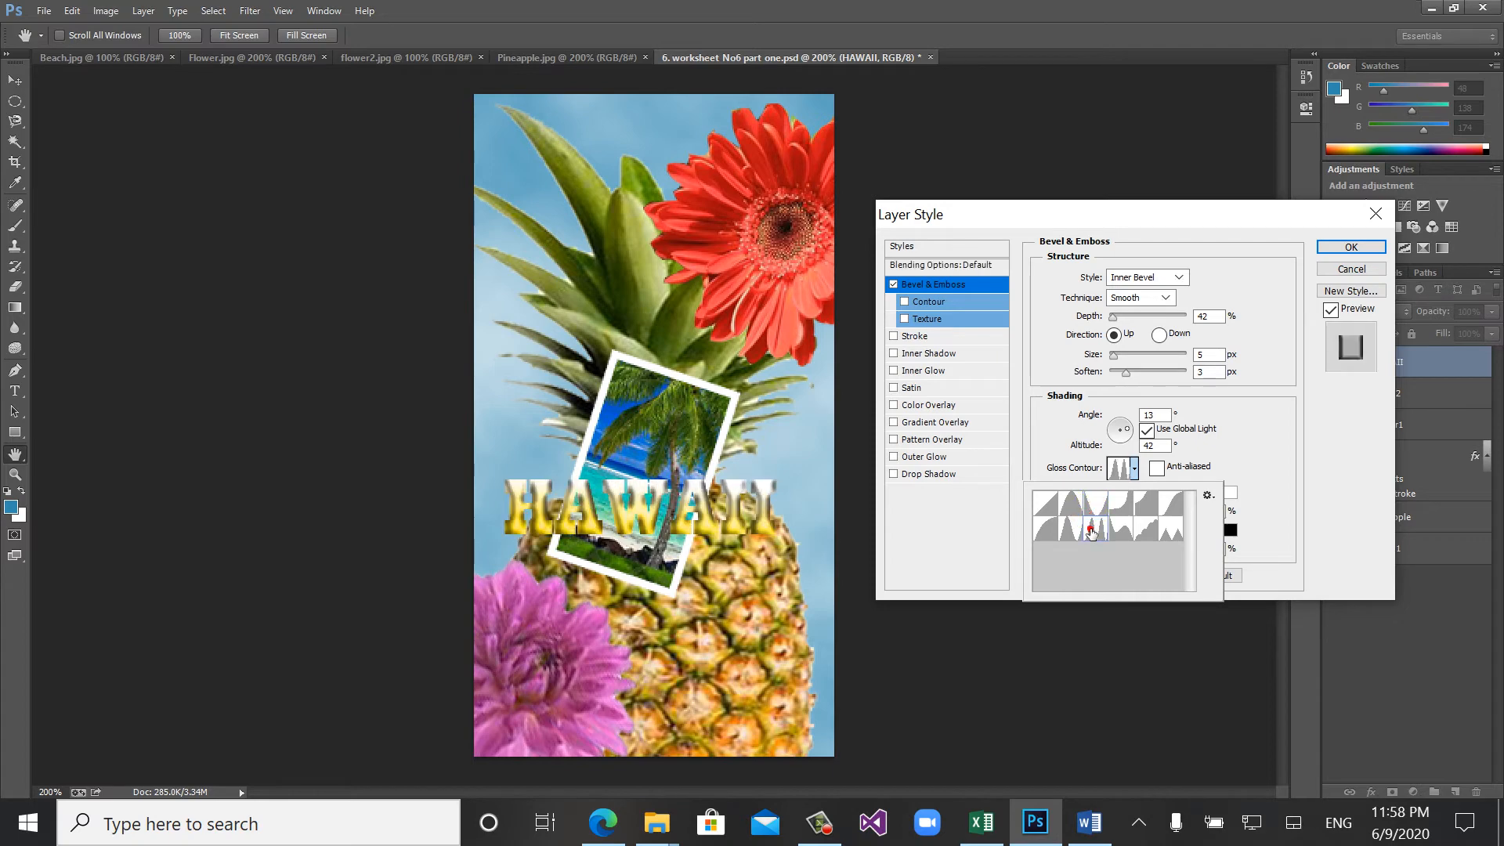
click(1066, 530)
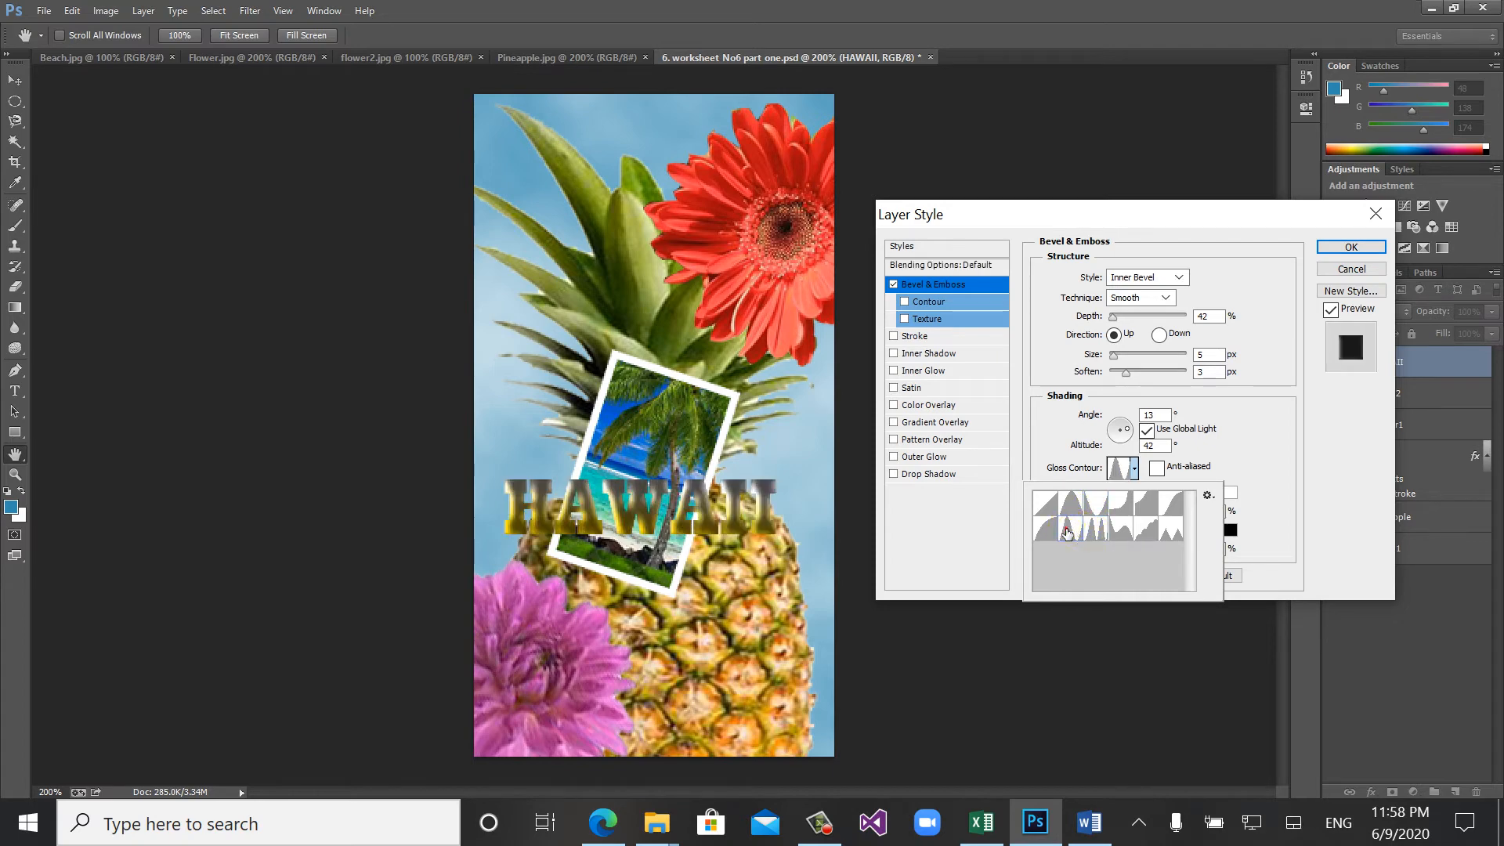
click(1046, 506)
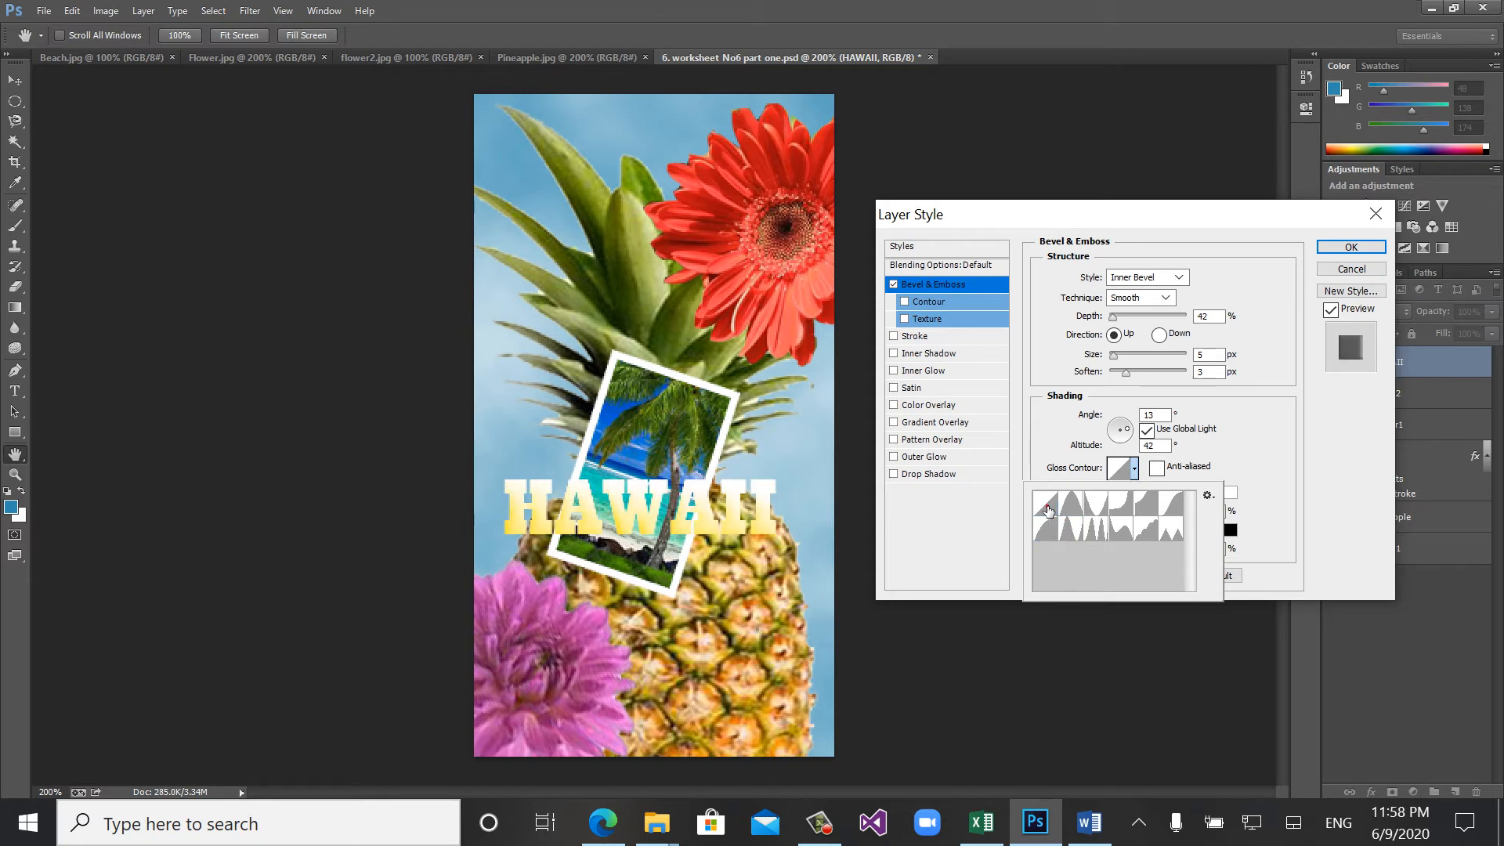
click(1140, 527)
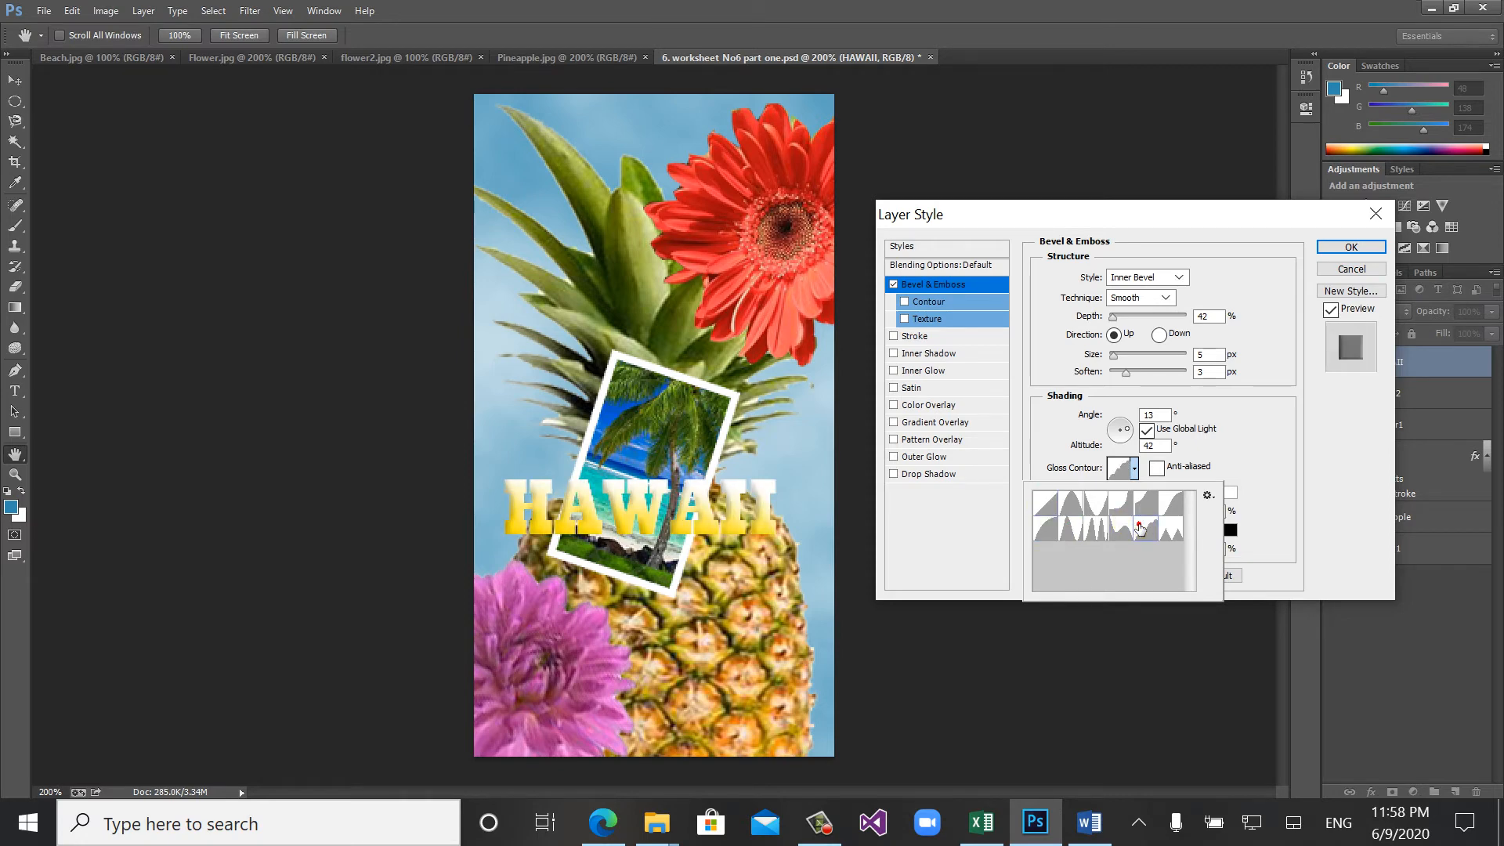
click(1171, 508)
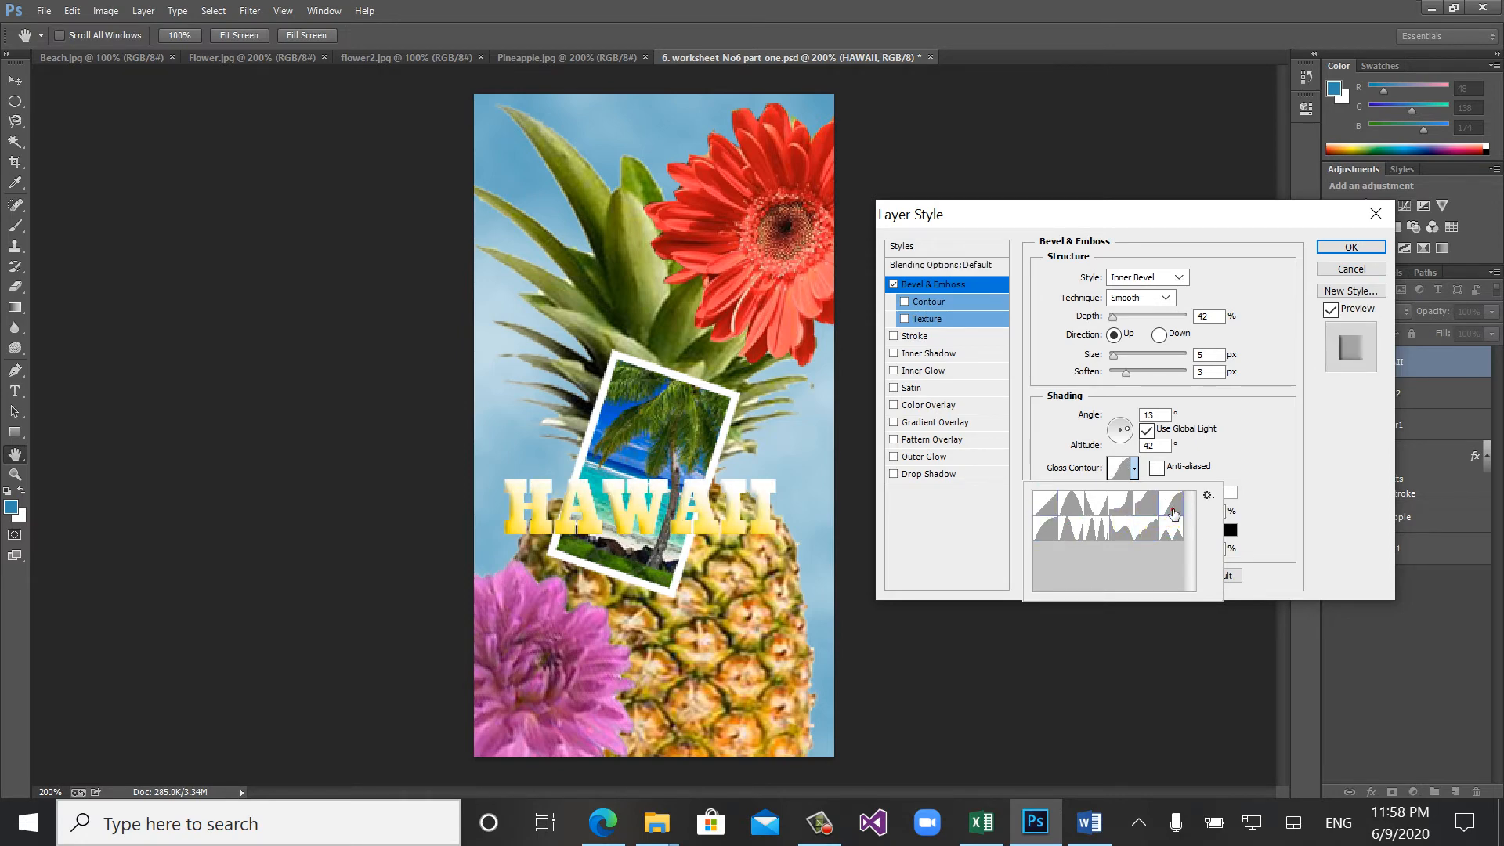
click(1167, 530)
click(1099, 506)
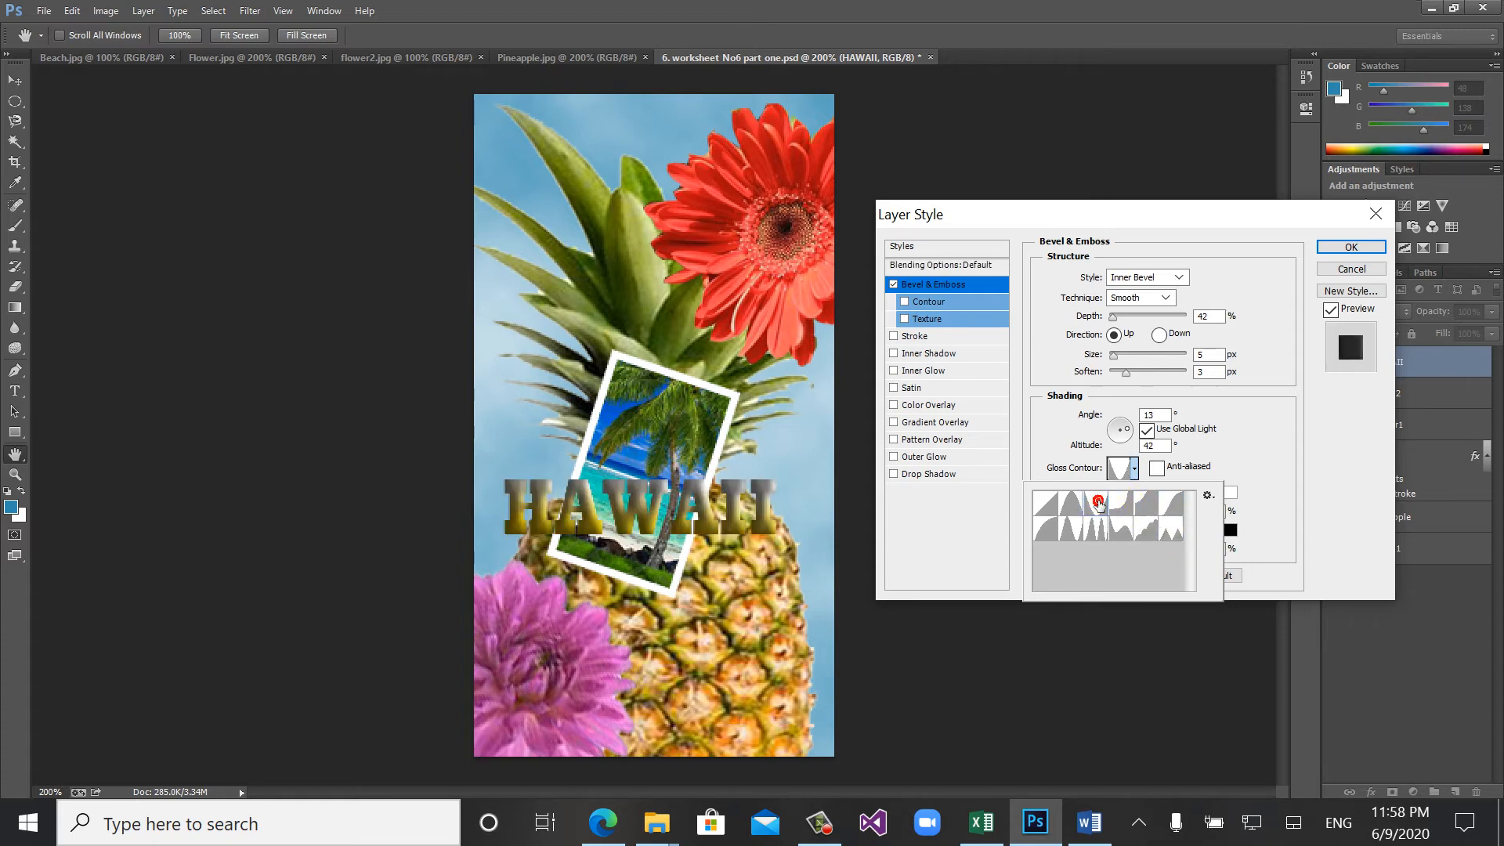
click(1119, 503)
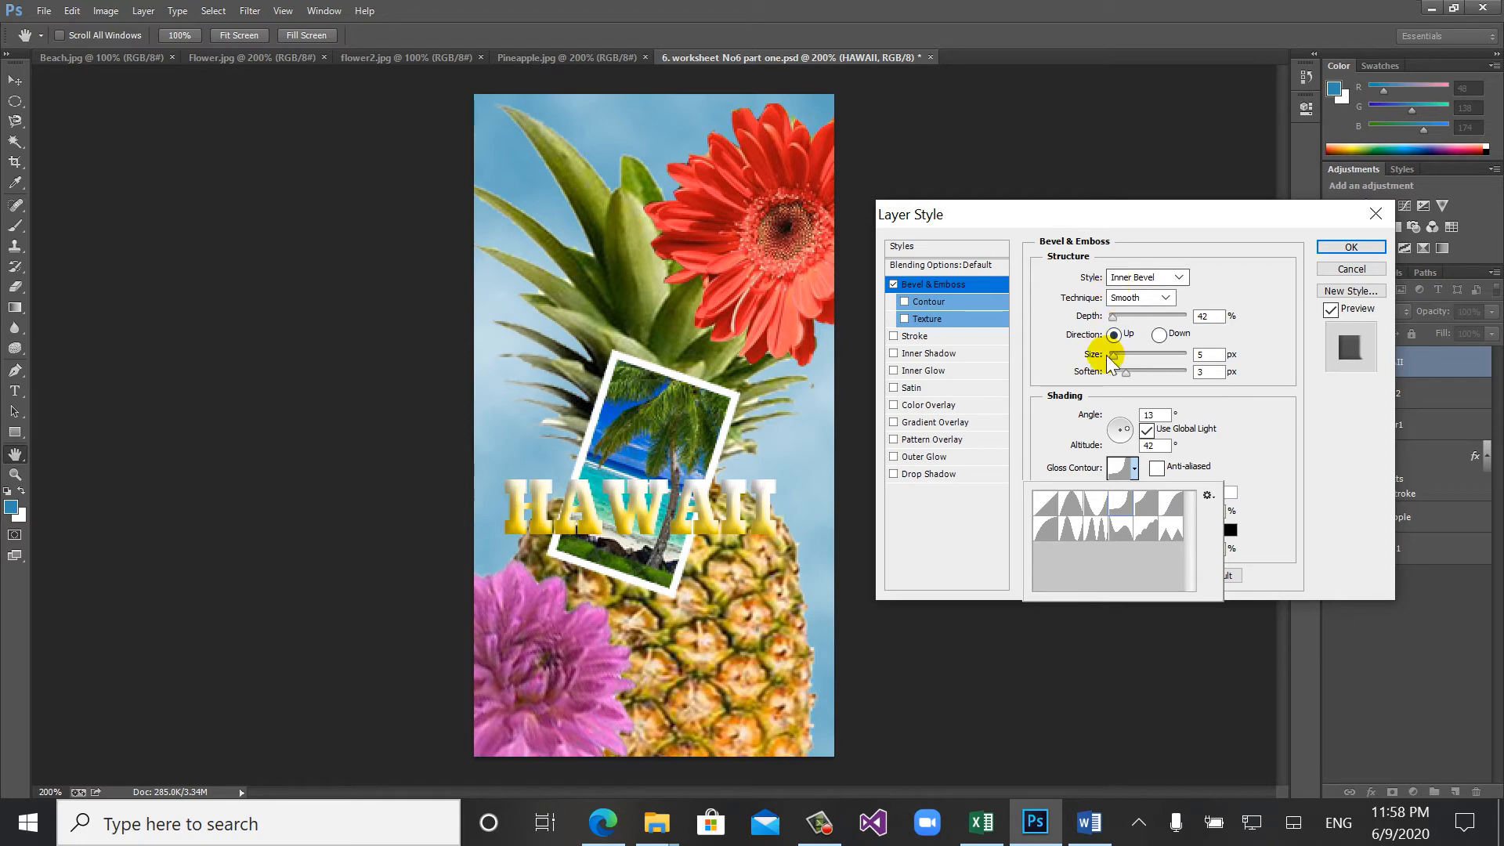
click(928, 354)
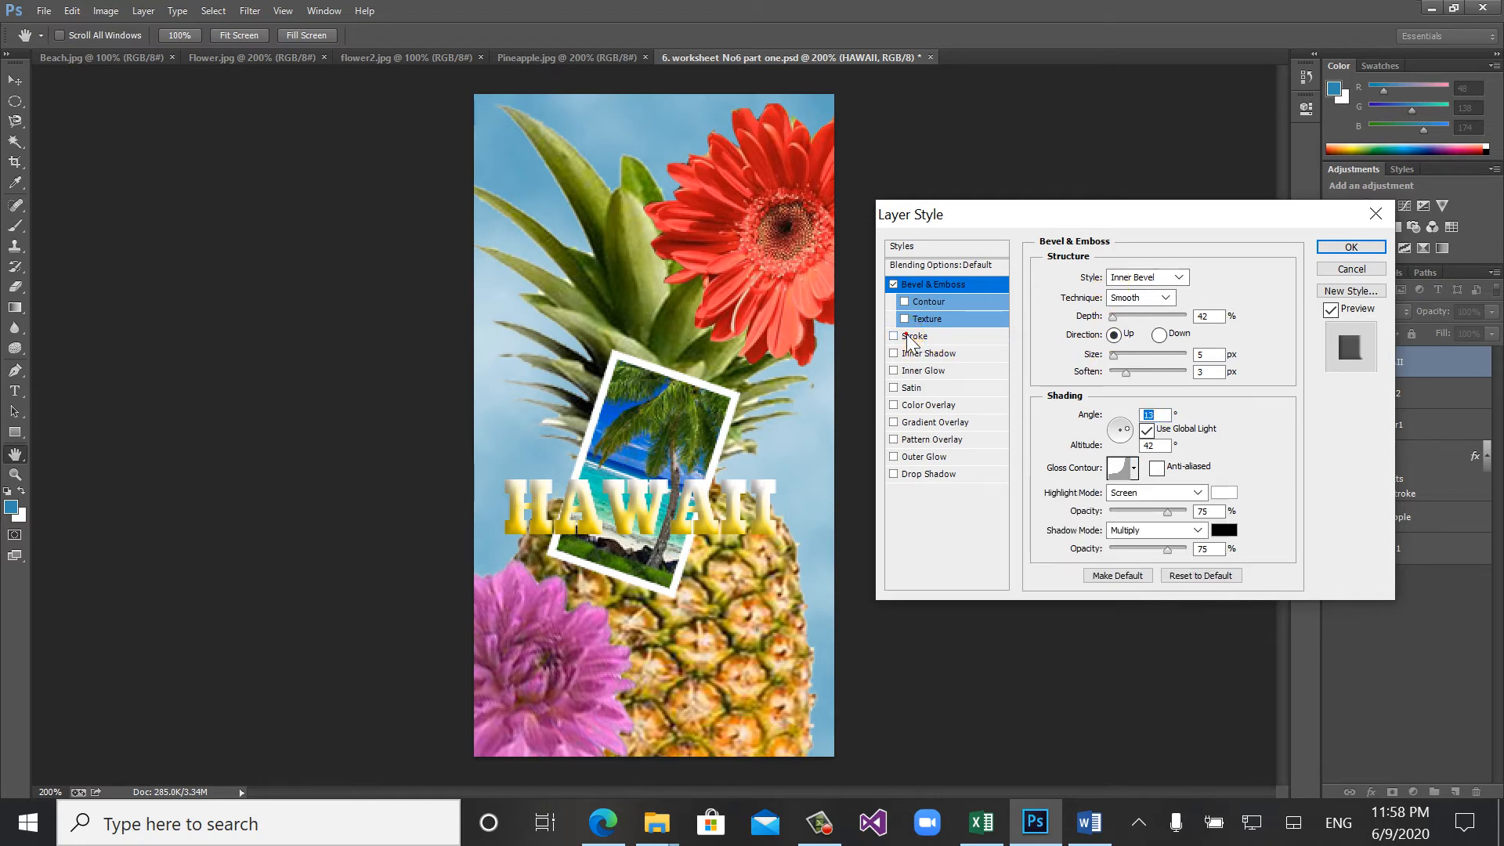
- Add a black Stroke style with a size of 1 px to the HAWAII letters
click(907, 337)
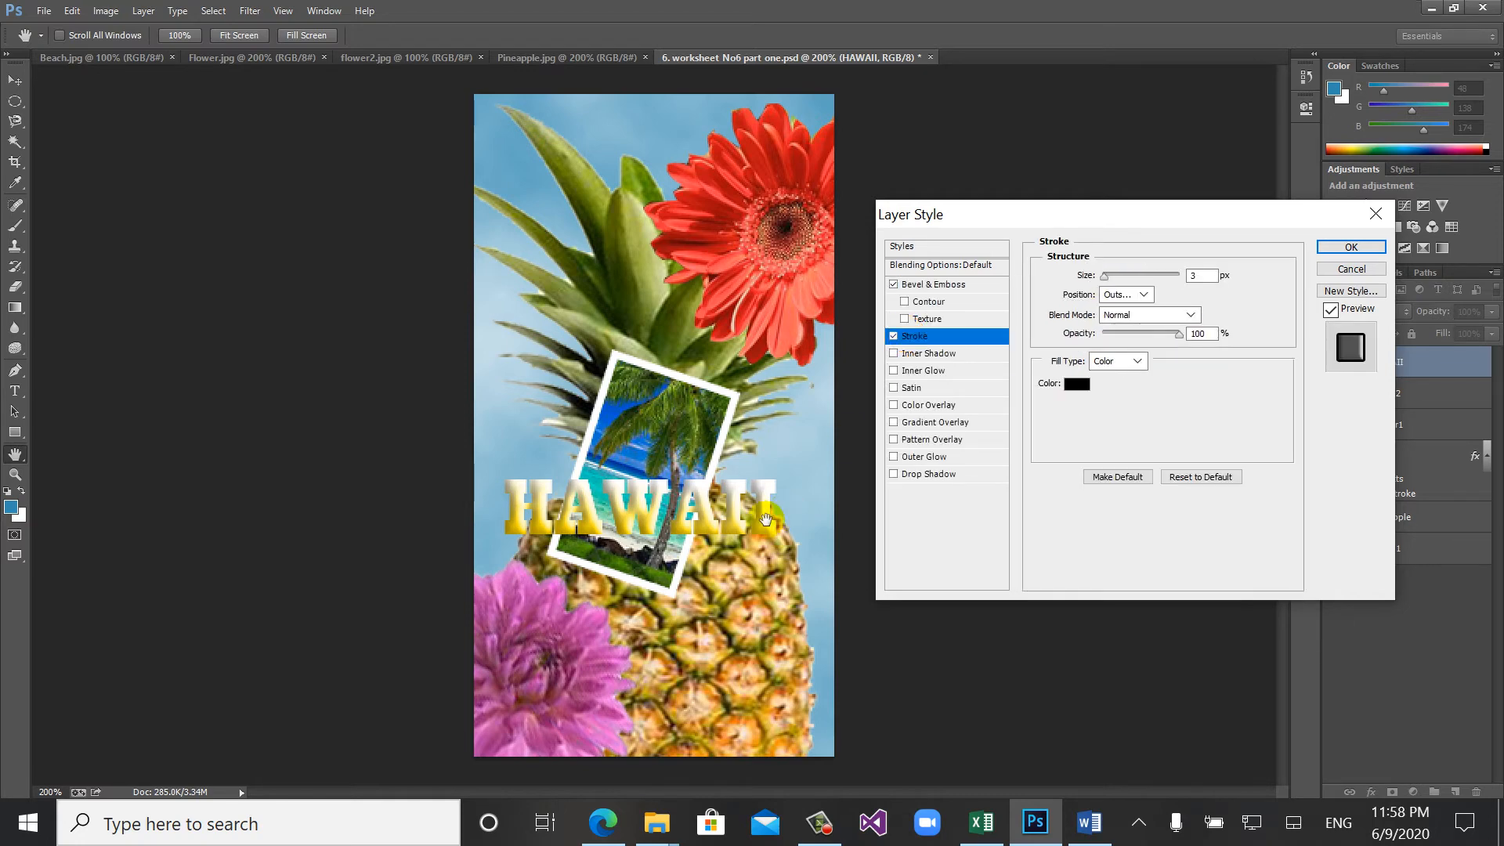
click(916, 337)
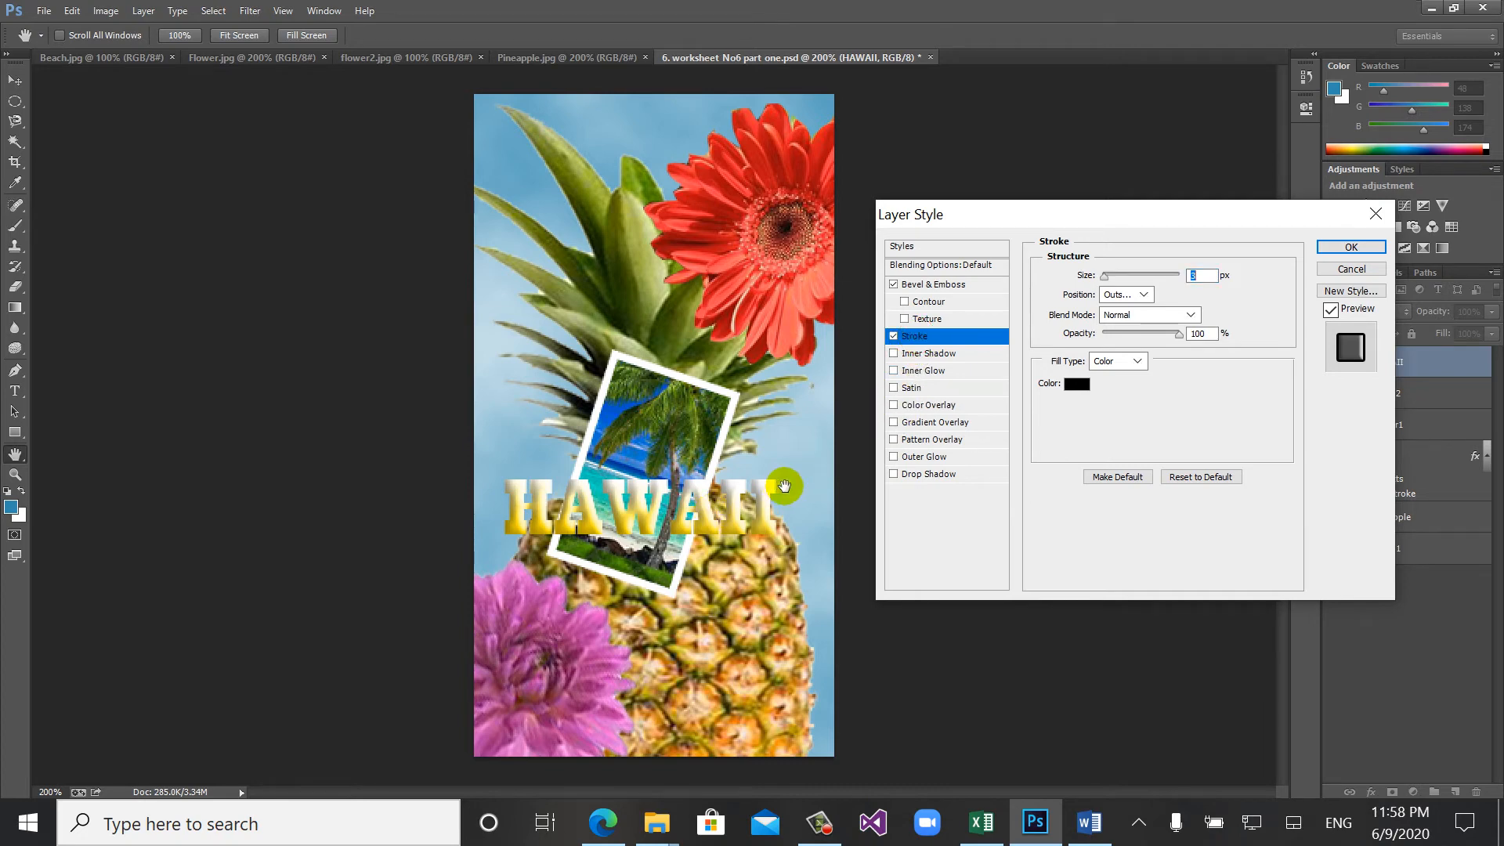
click(1145, 296)
click(1116, 311)
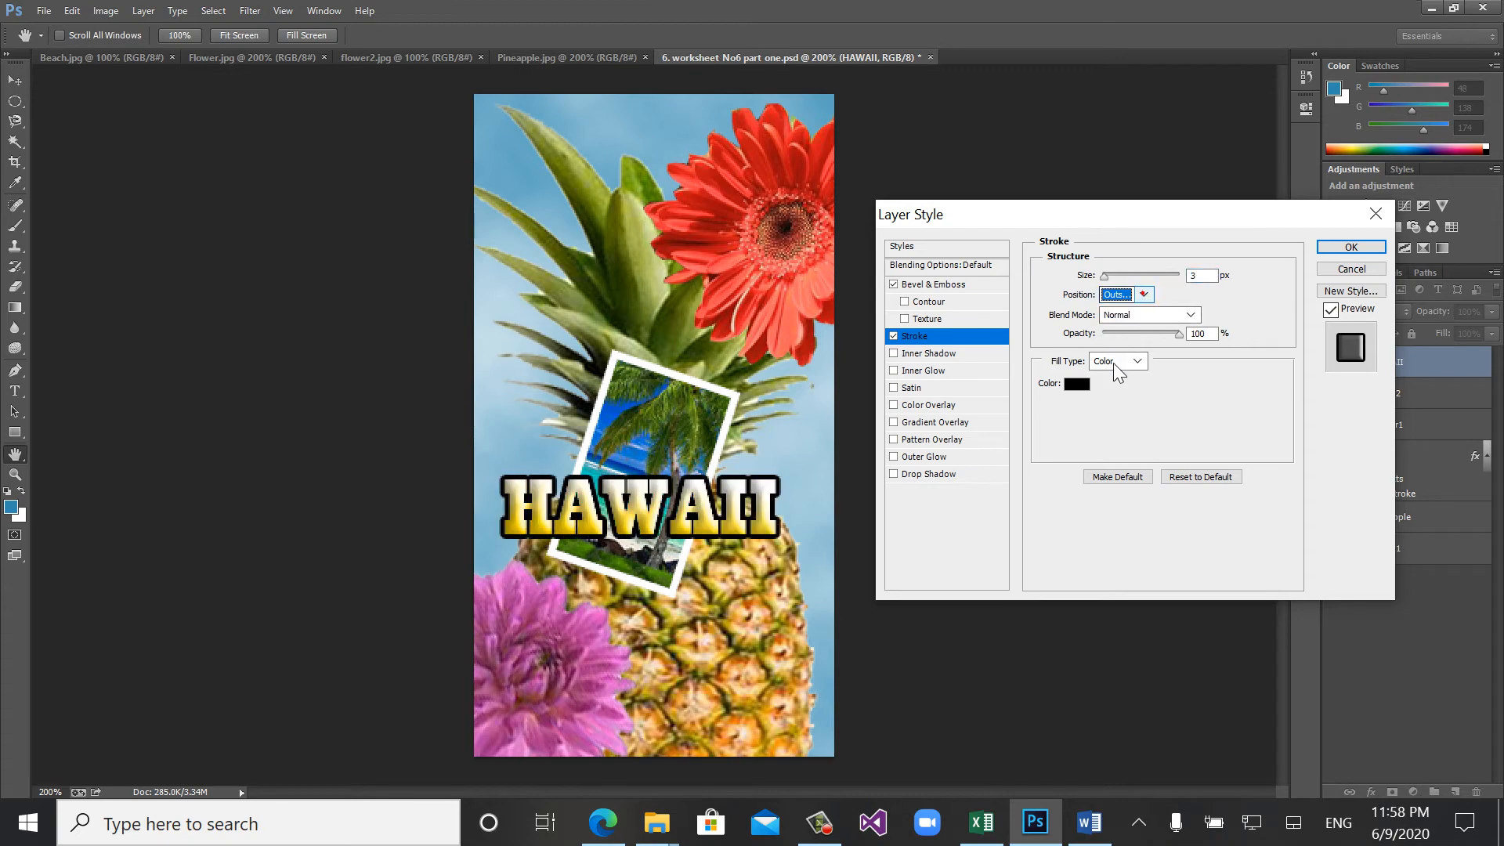
double_click(1200, 278)
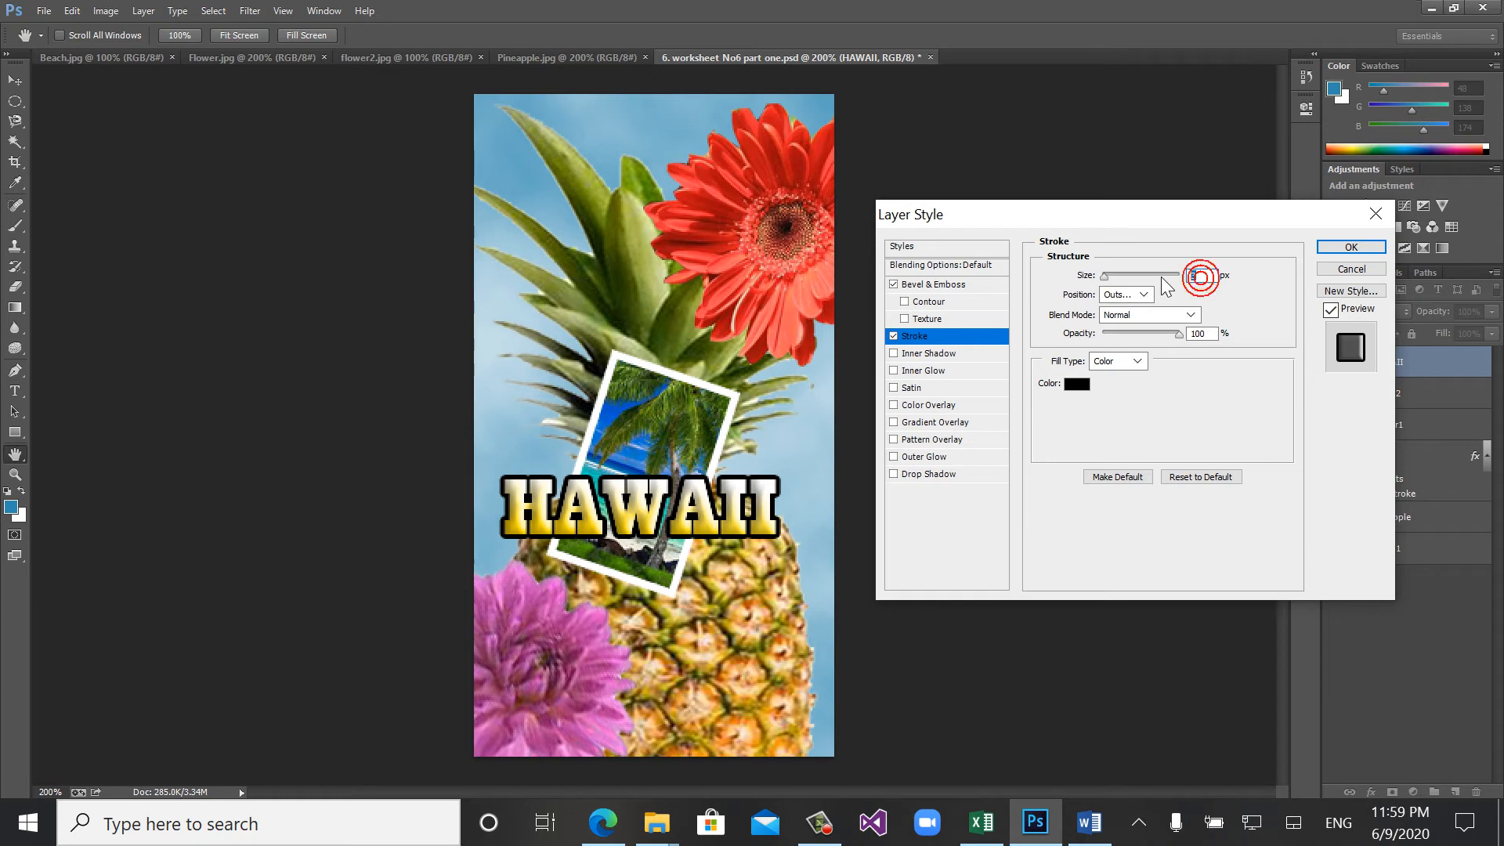
text(1)
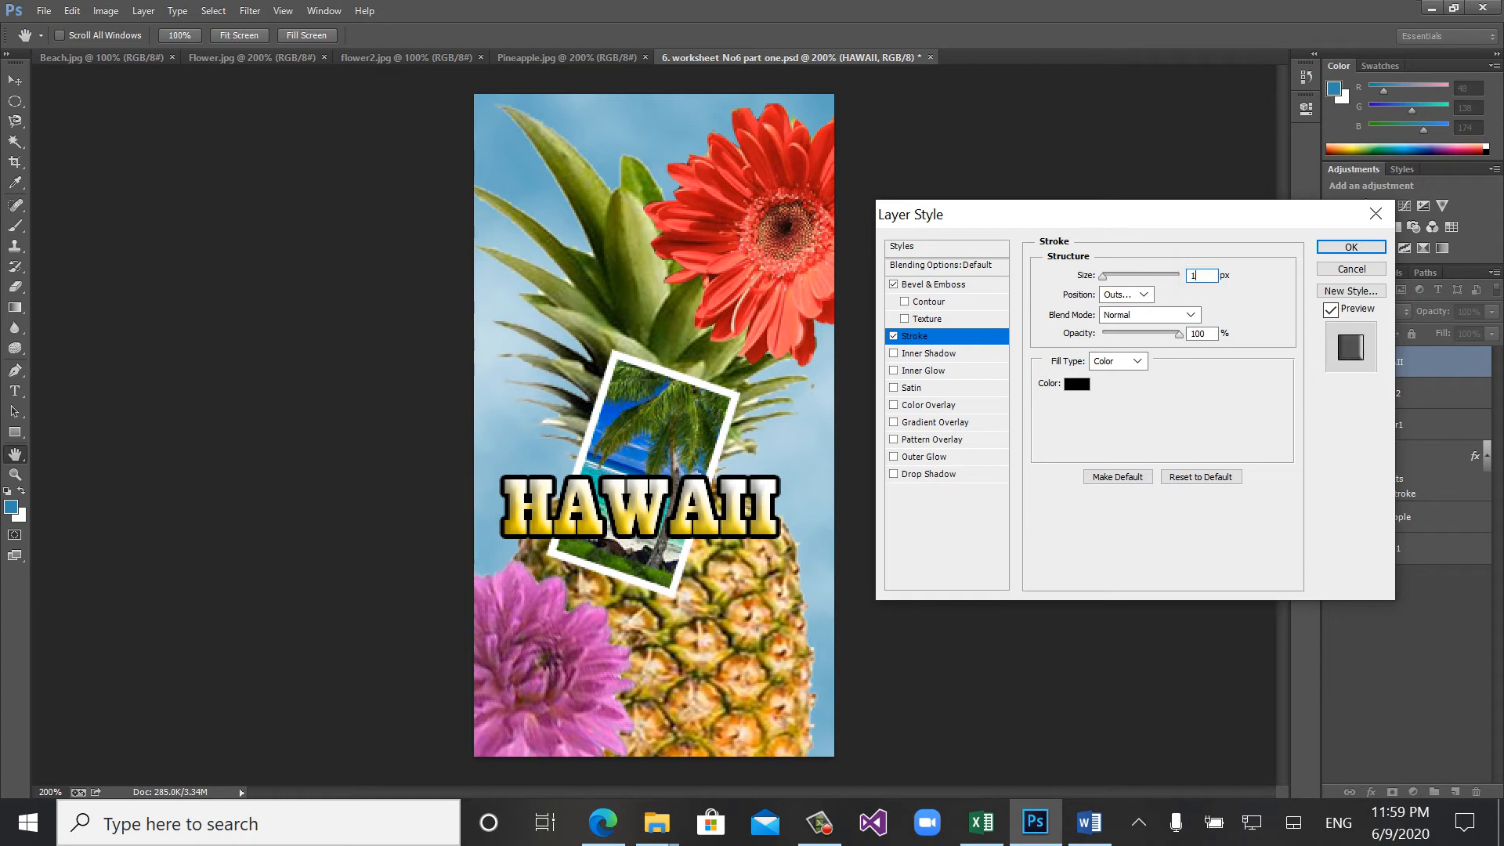
click(1157, 416)
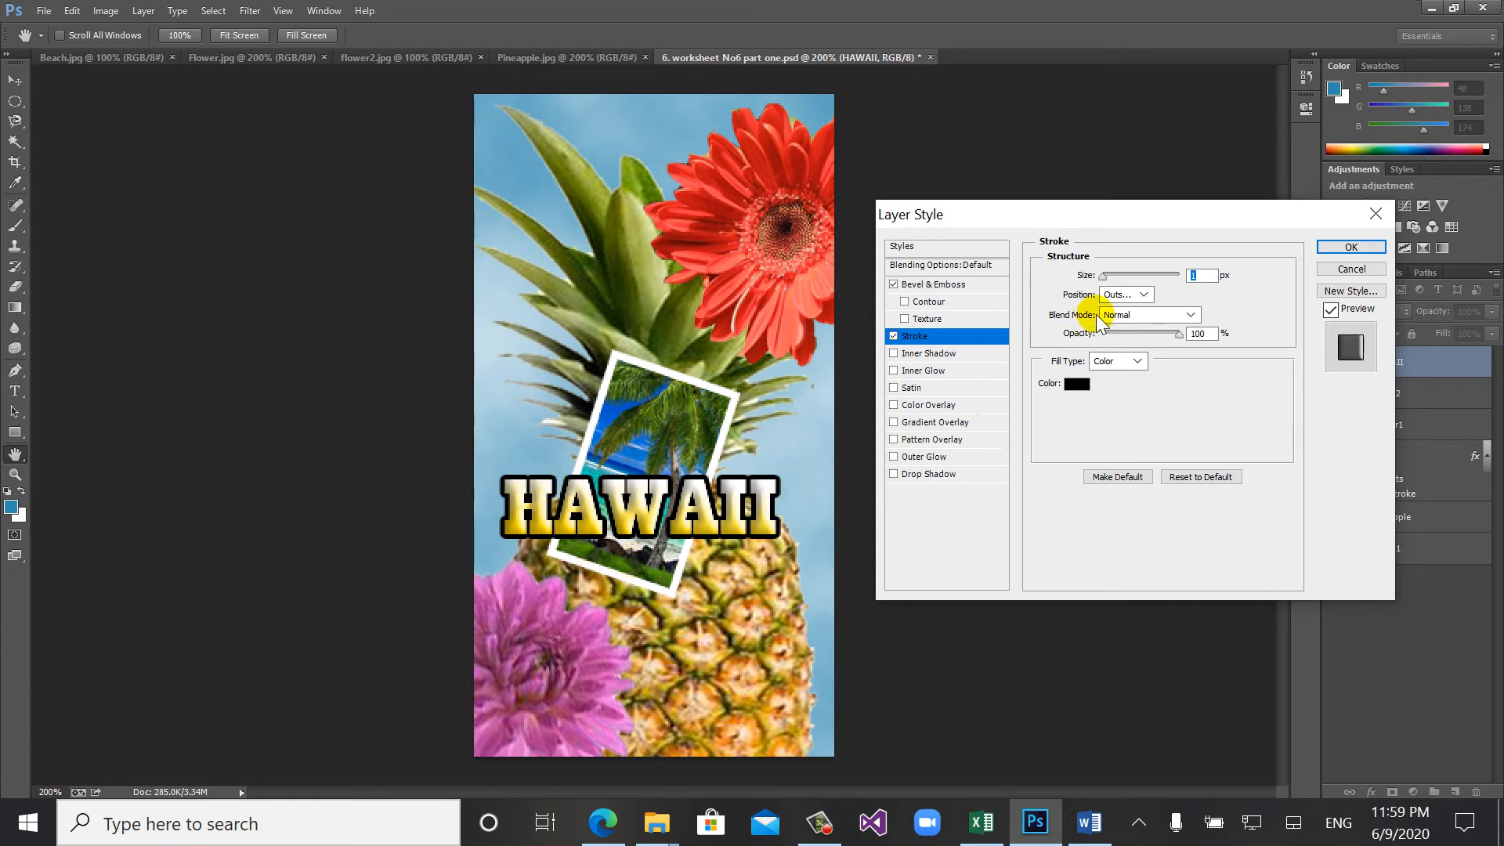
- Set the HAWAII stroke's position to Center and apply the layer styles
click(1123, 296)
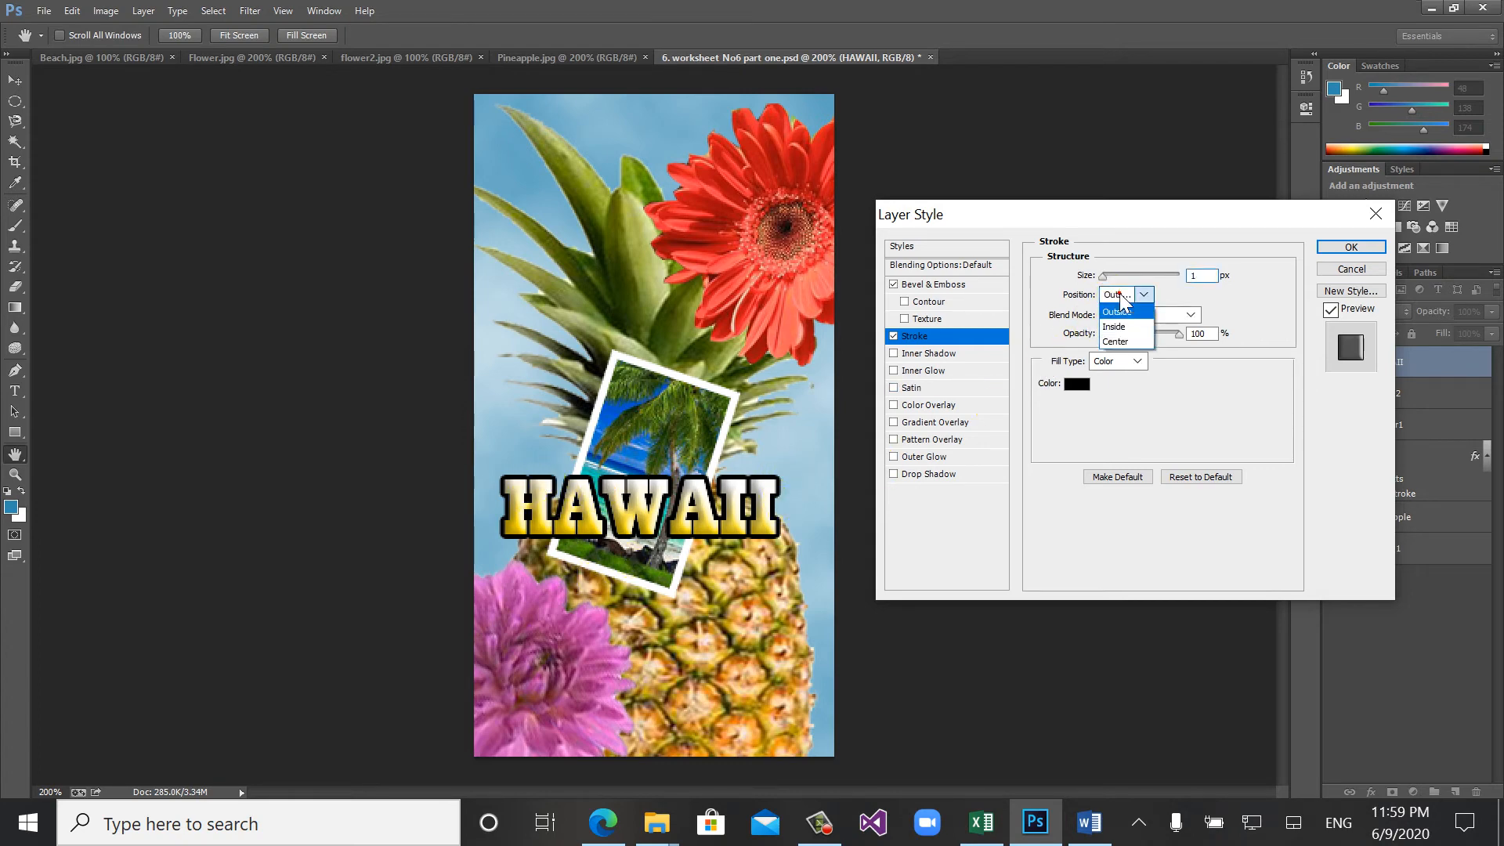
click(1123, 343)
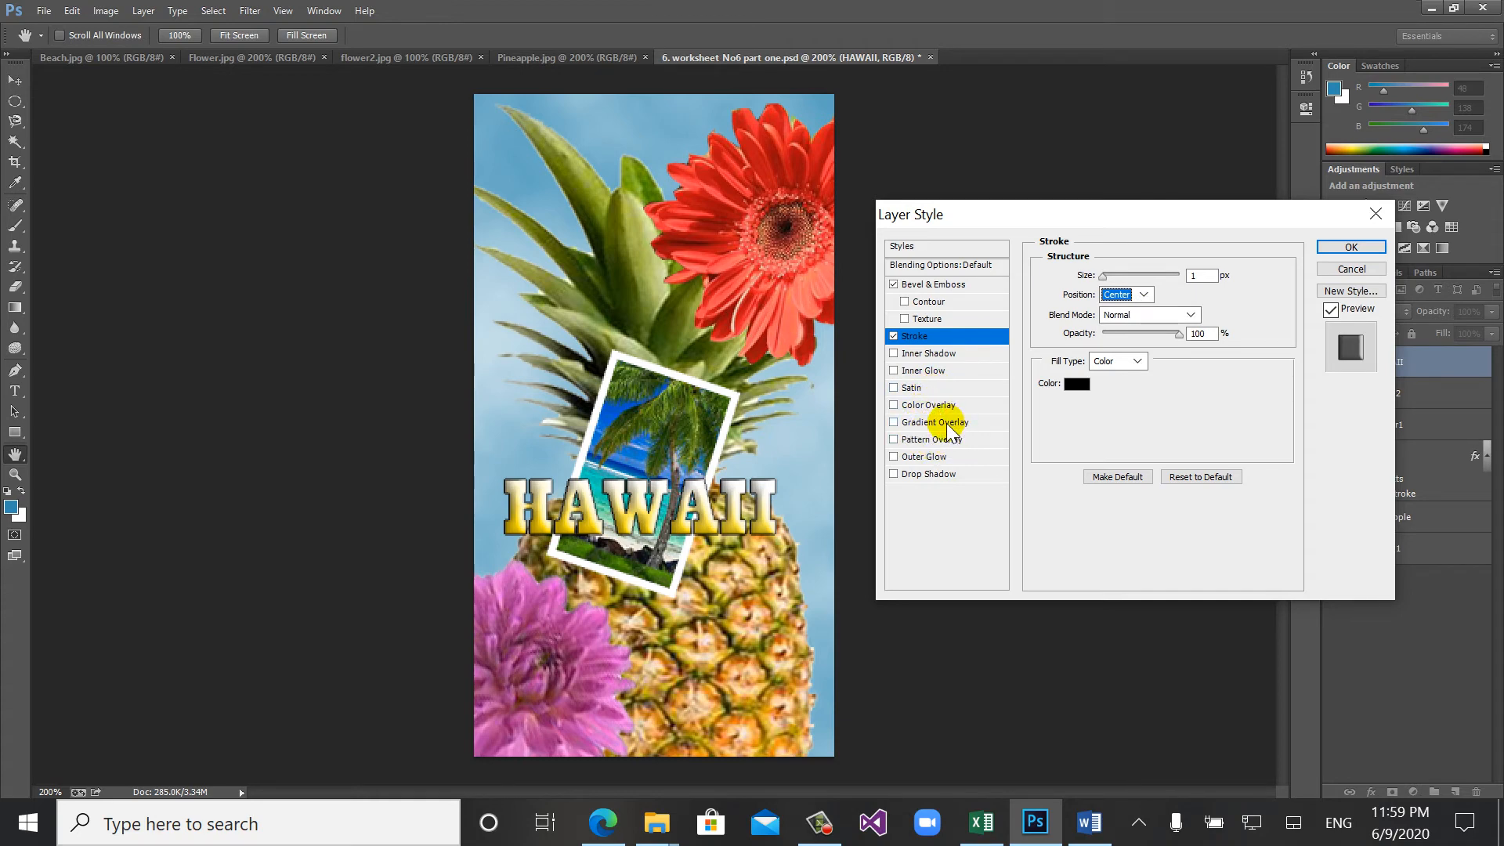
click(1330, 249)
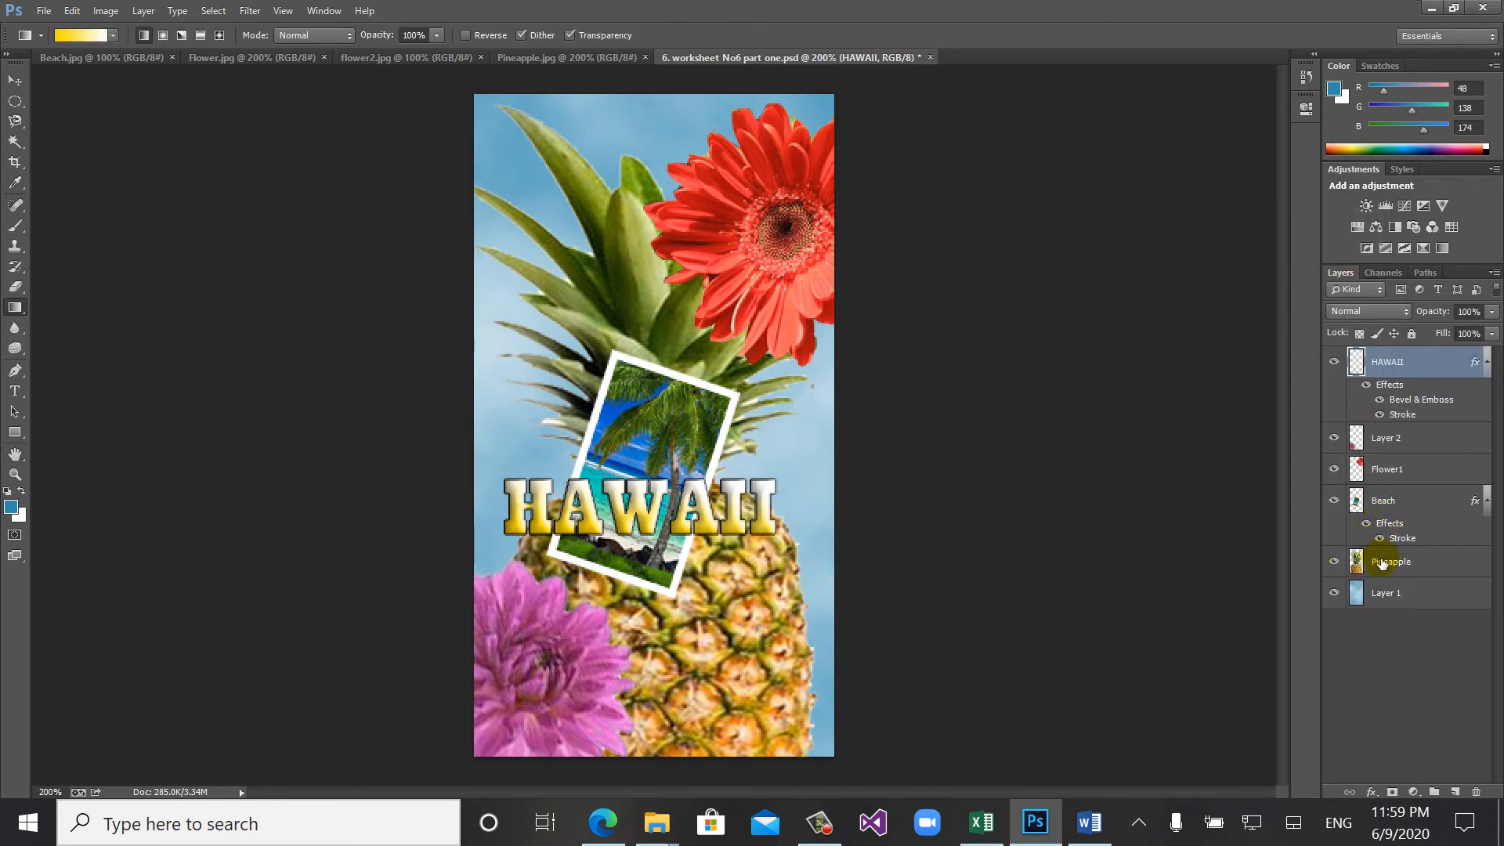
- Duplicate the Pineapple layer within the same document as "Pineapple copy"
right_click(1382, 562)
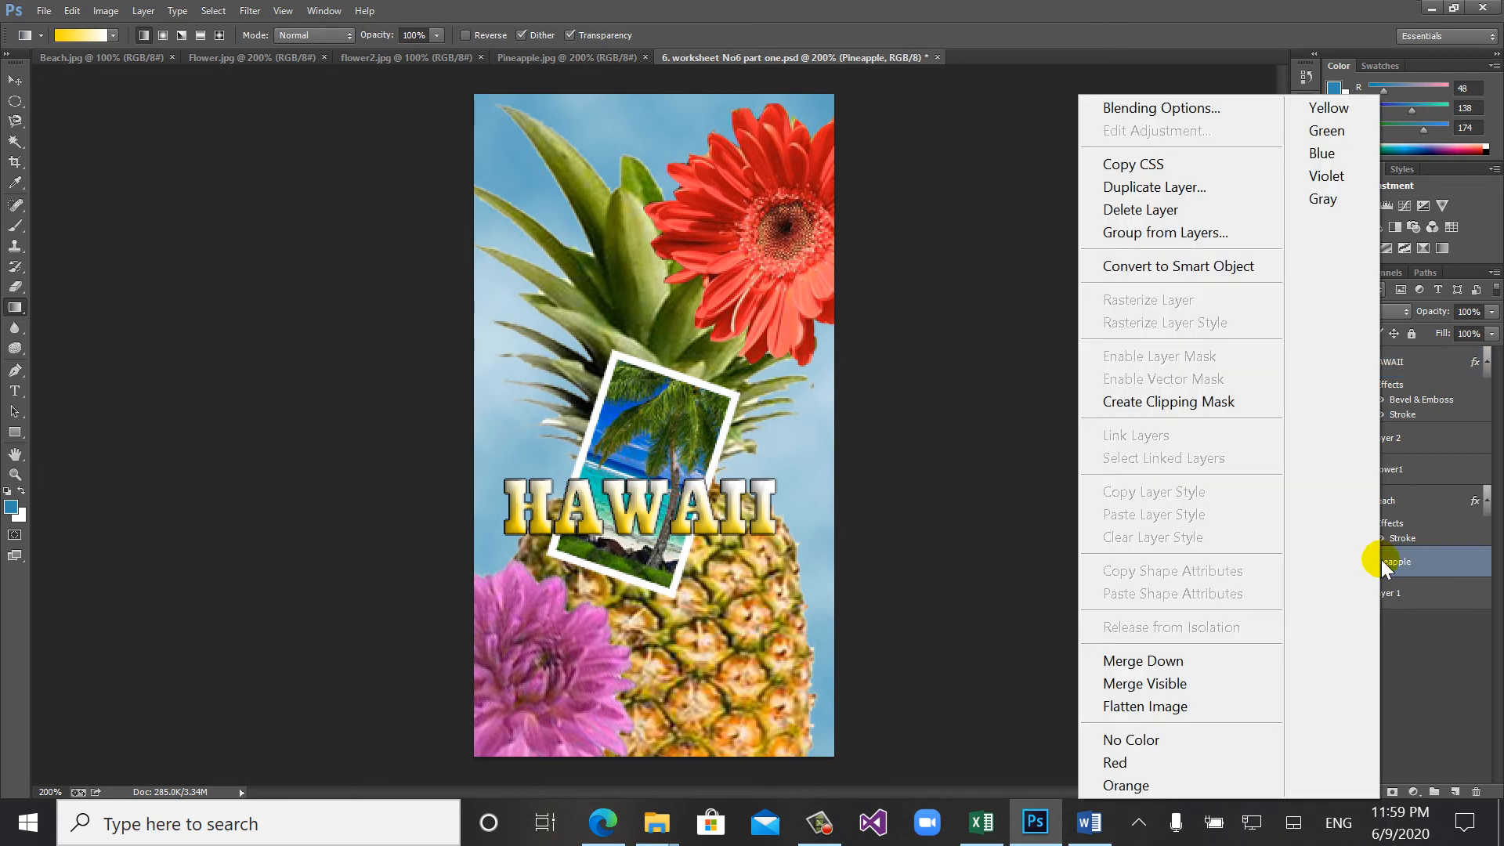
click(1168, 187)
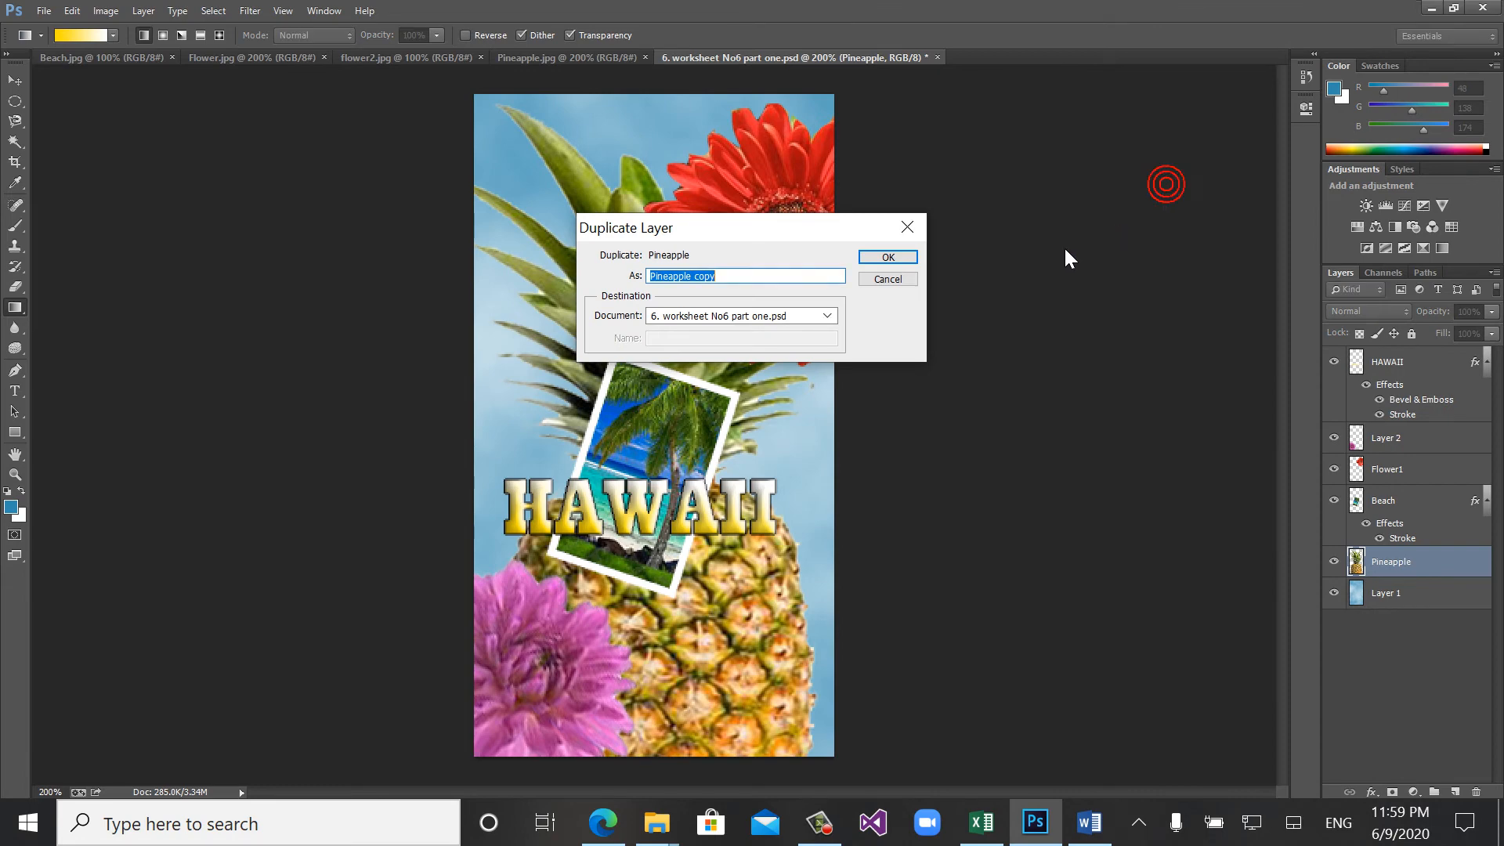
click(872, 256)
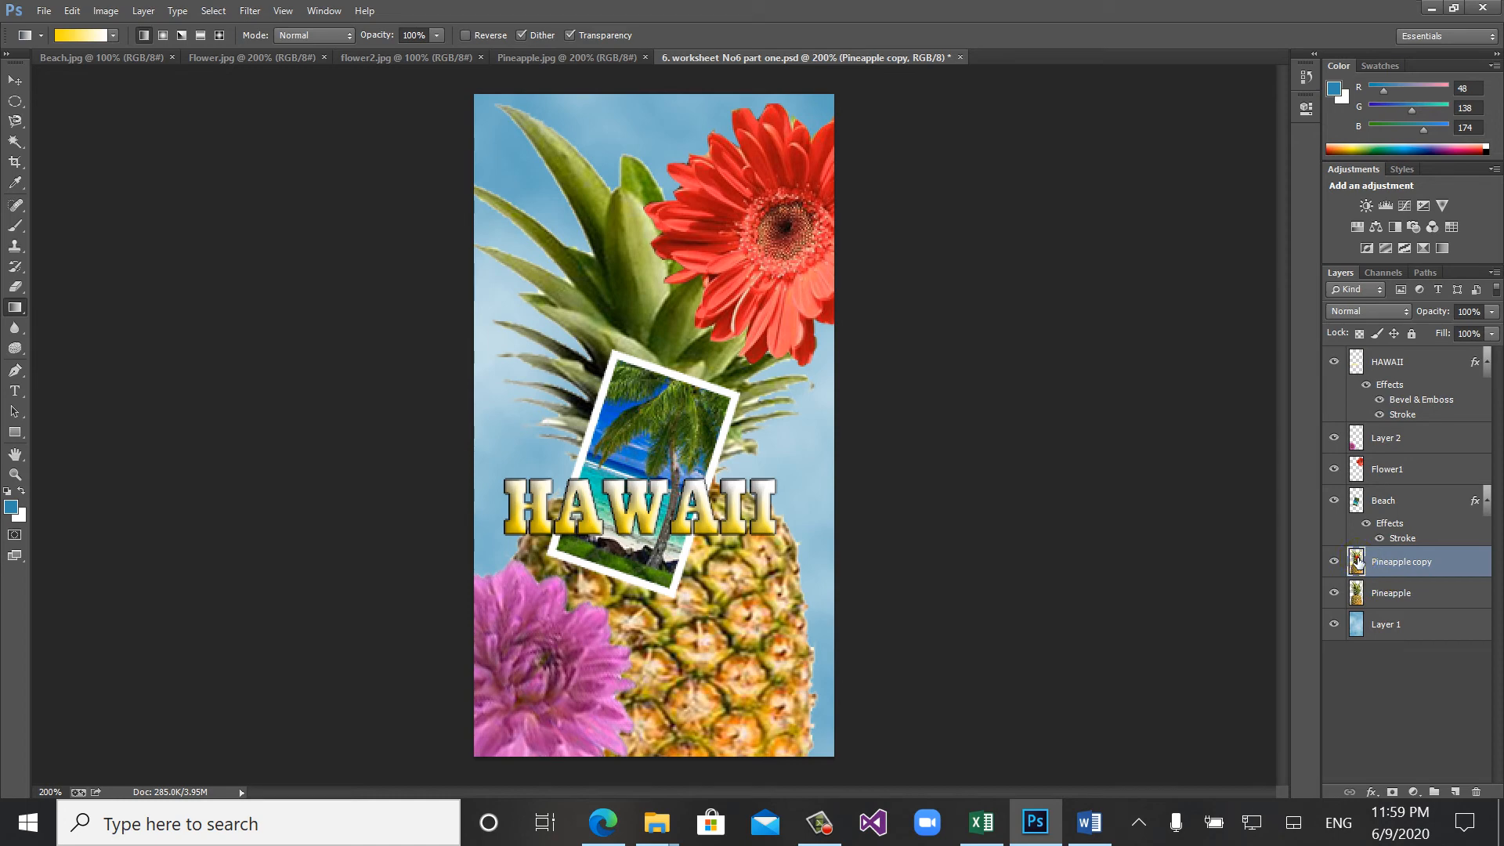
- Apply Inner Shadow and Inner Glow styles to the Pineapple copy layer, leaving Satin off after trying it
click(562, 223)
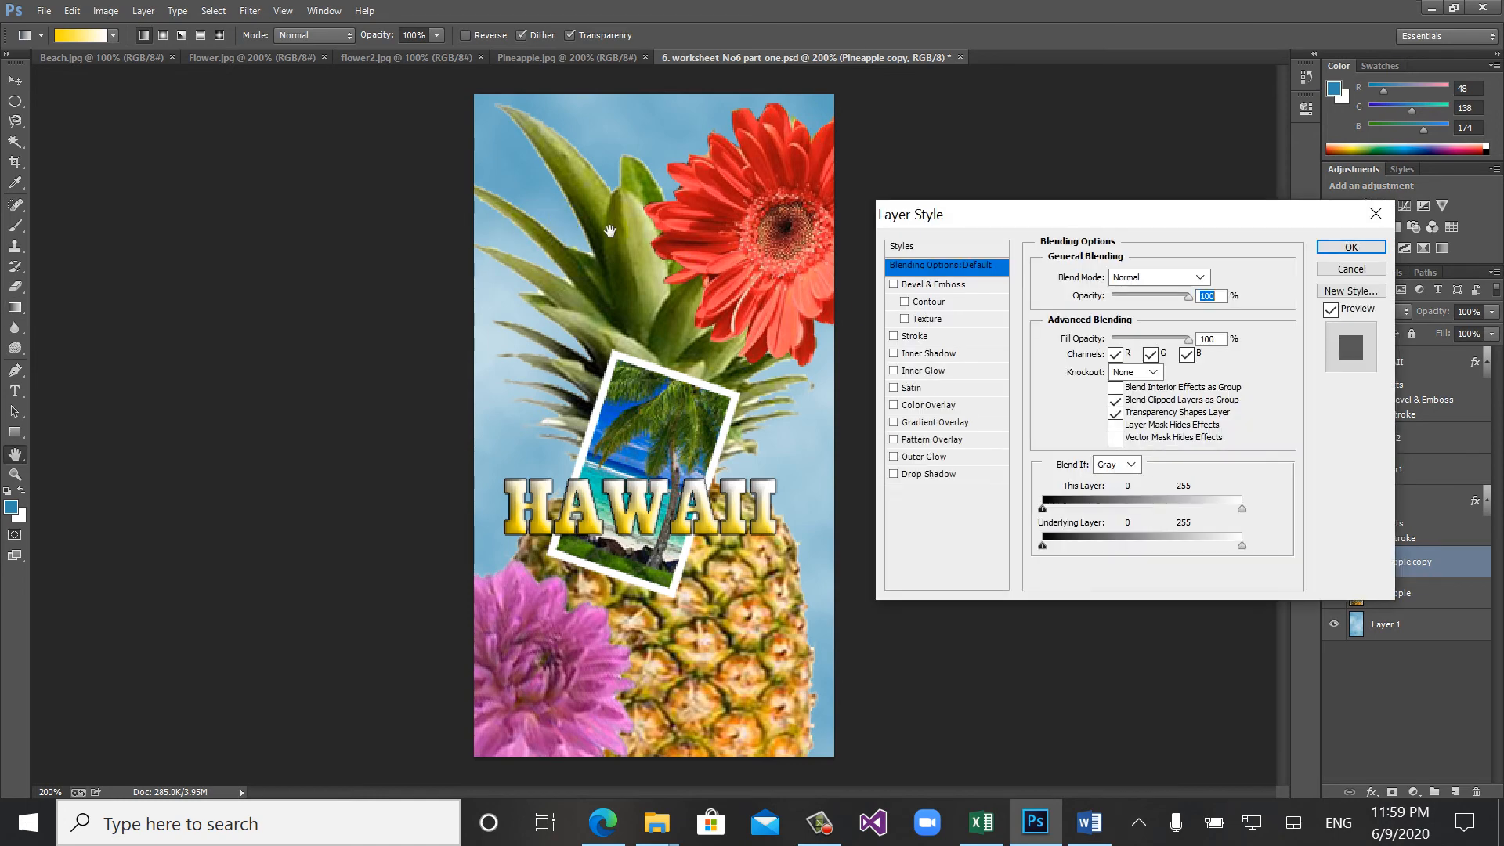
click(893, 353)
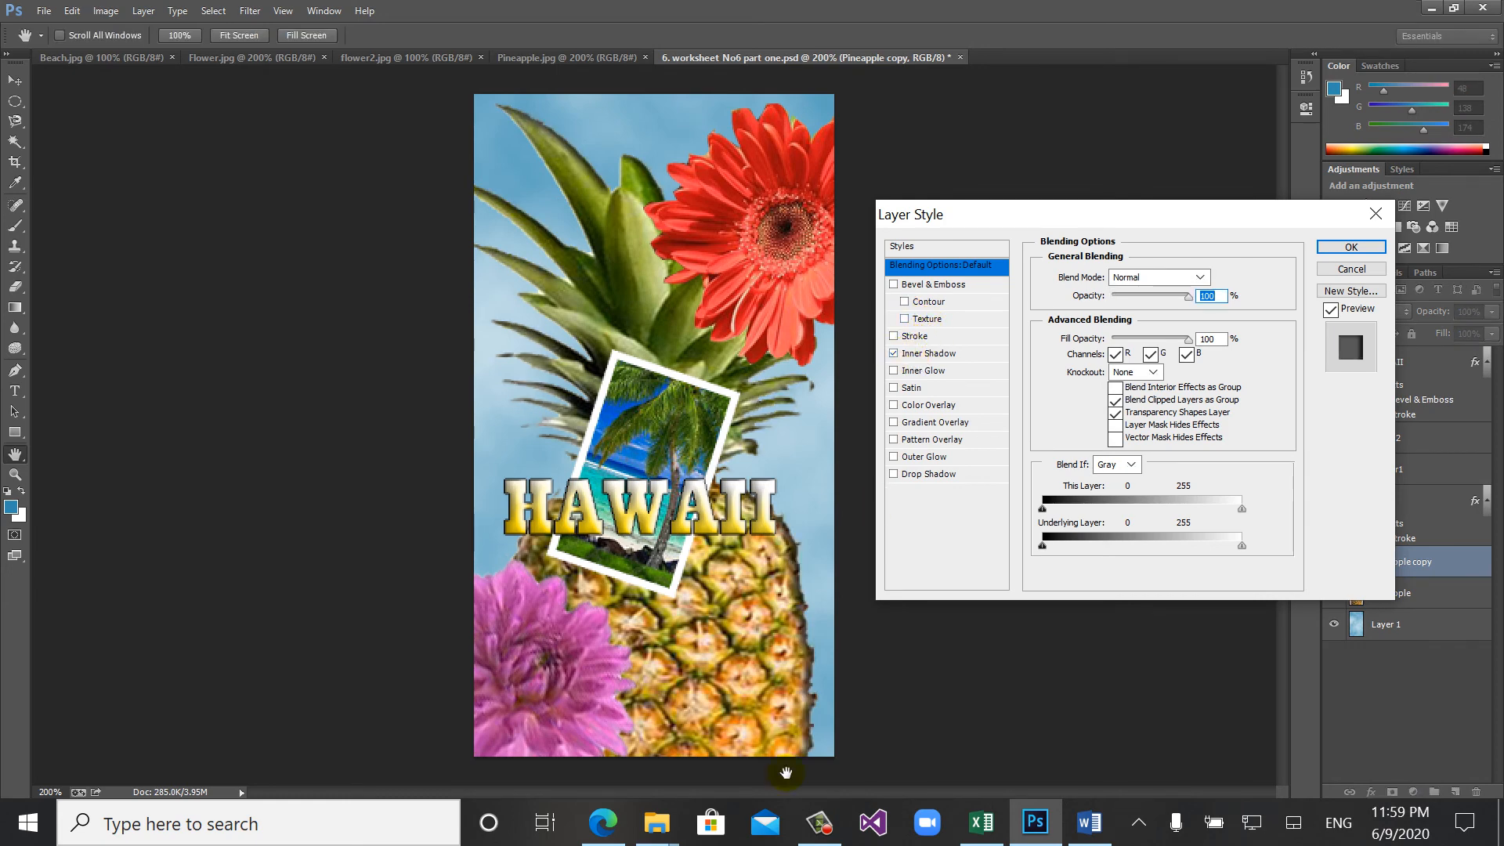
click(917, 373)
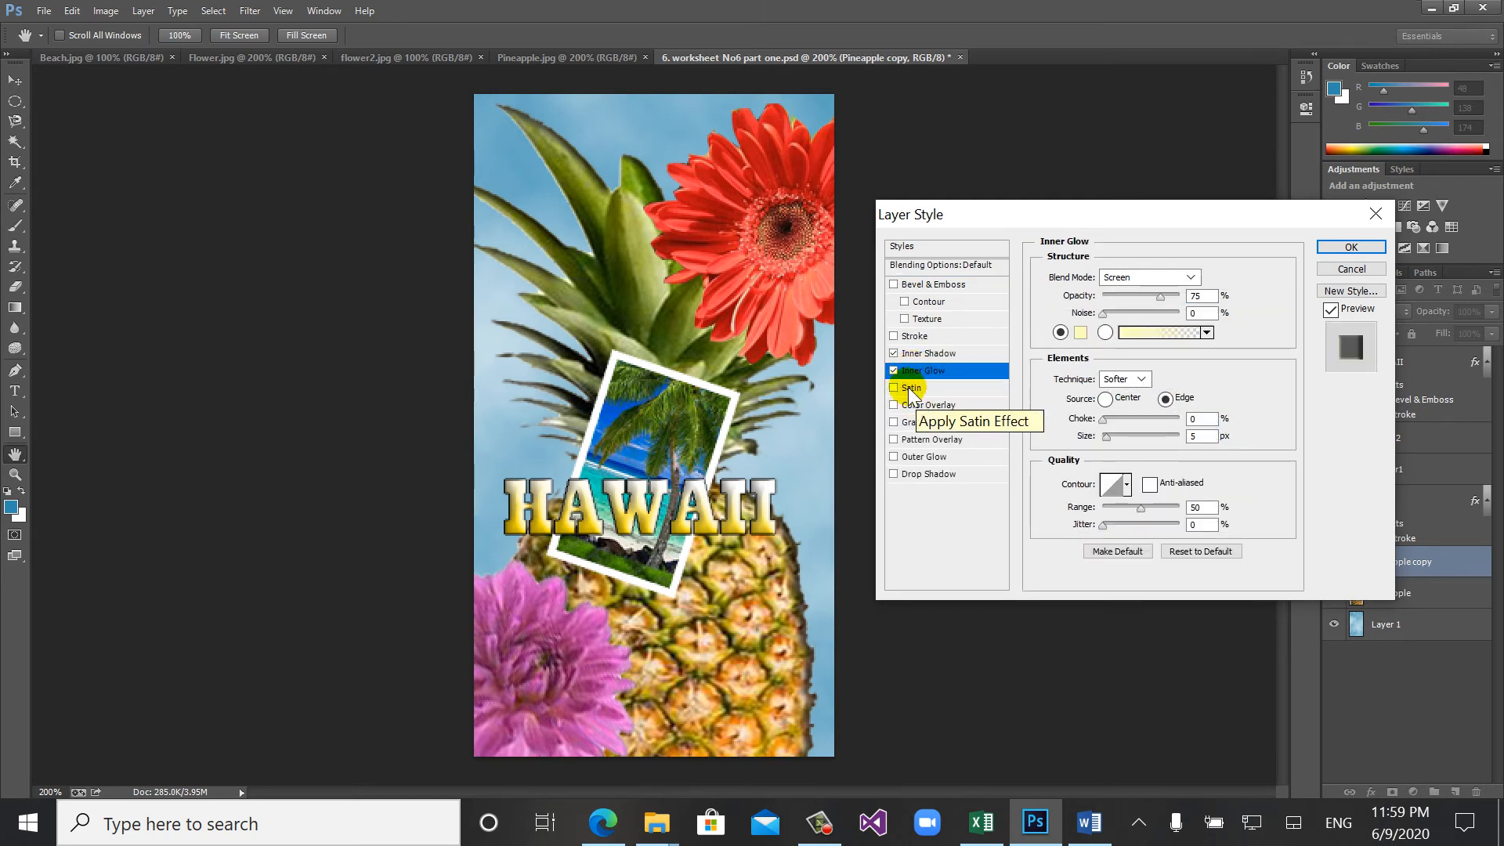
click(905, 389)
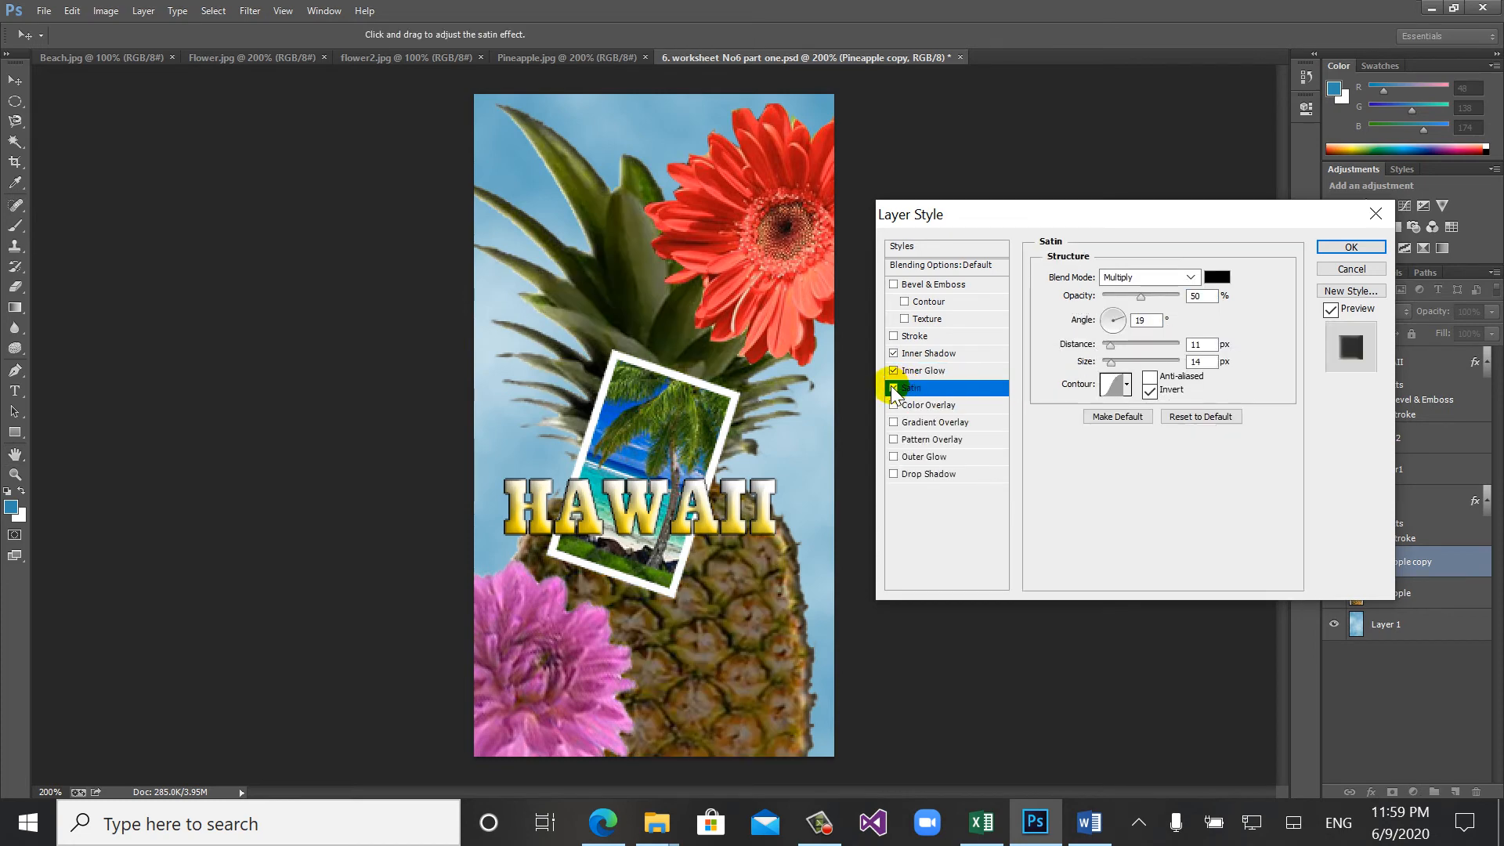
click(892, 387)
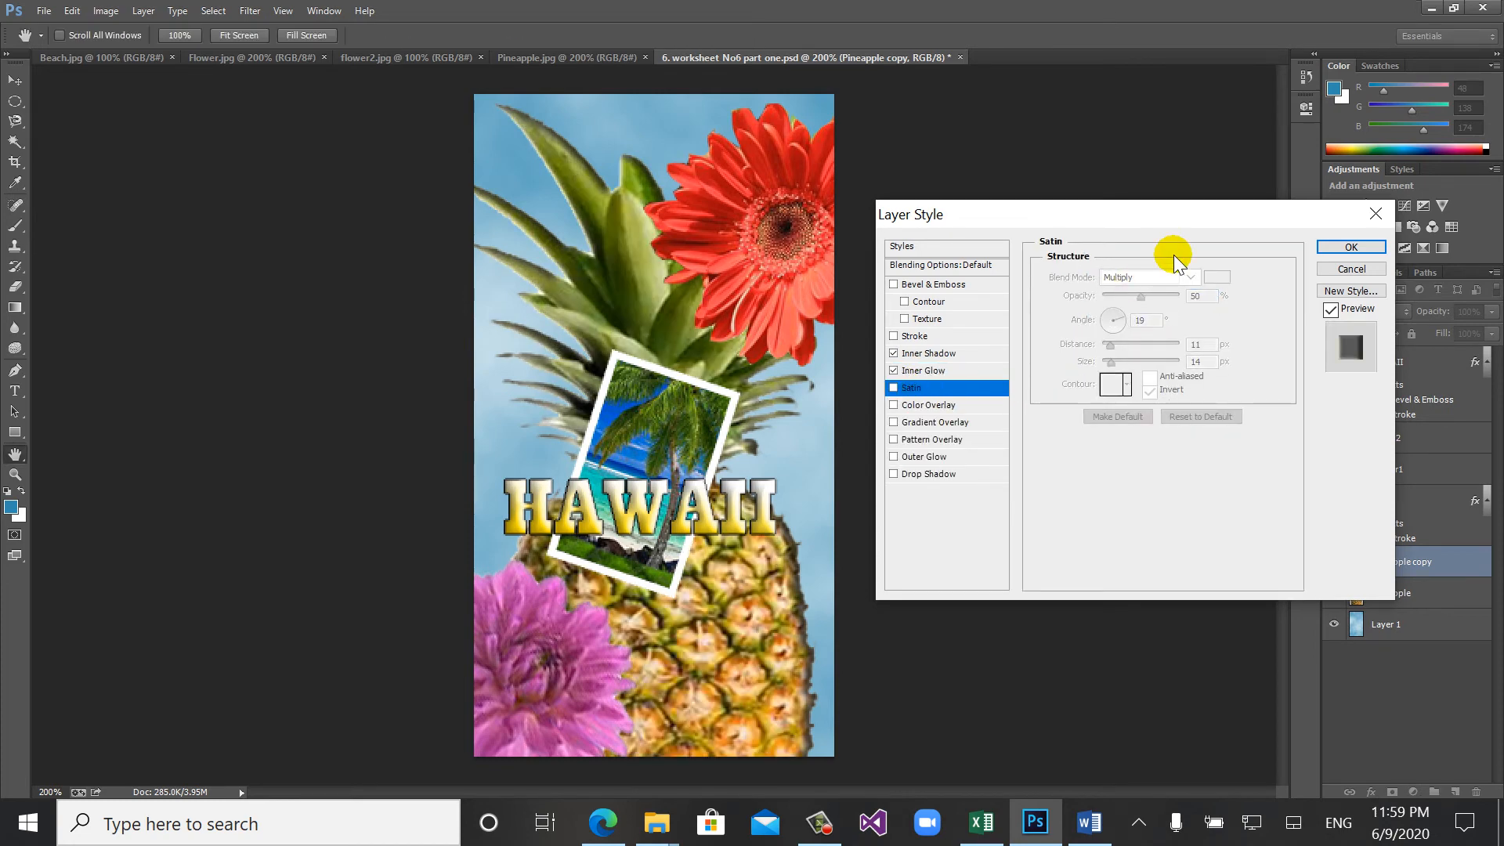
click(1336, 248)
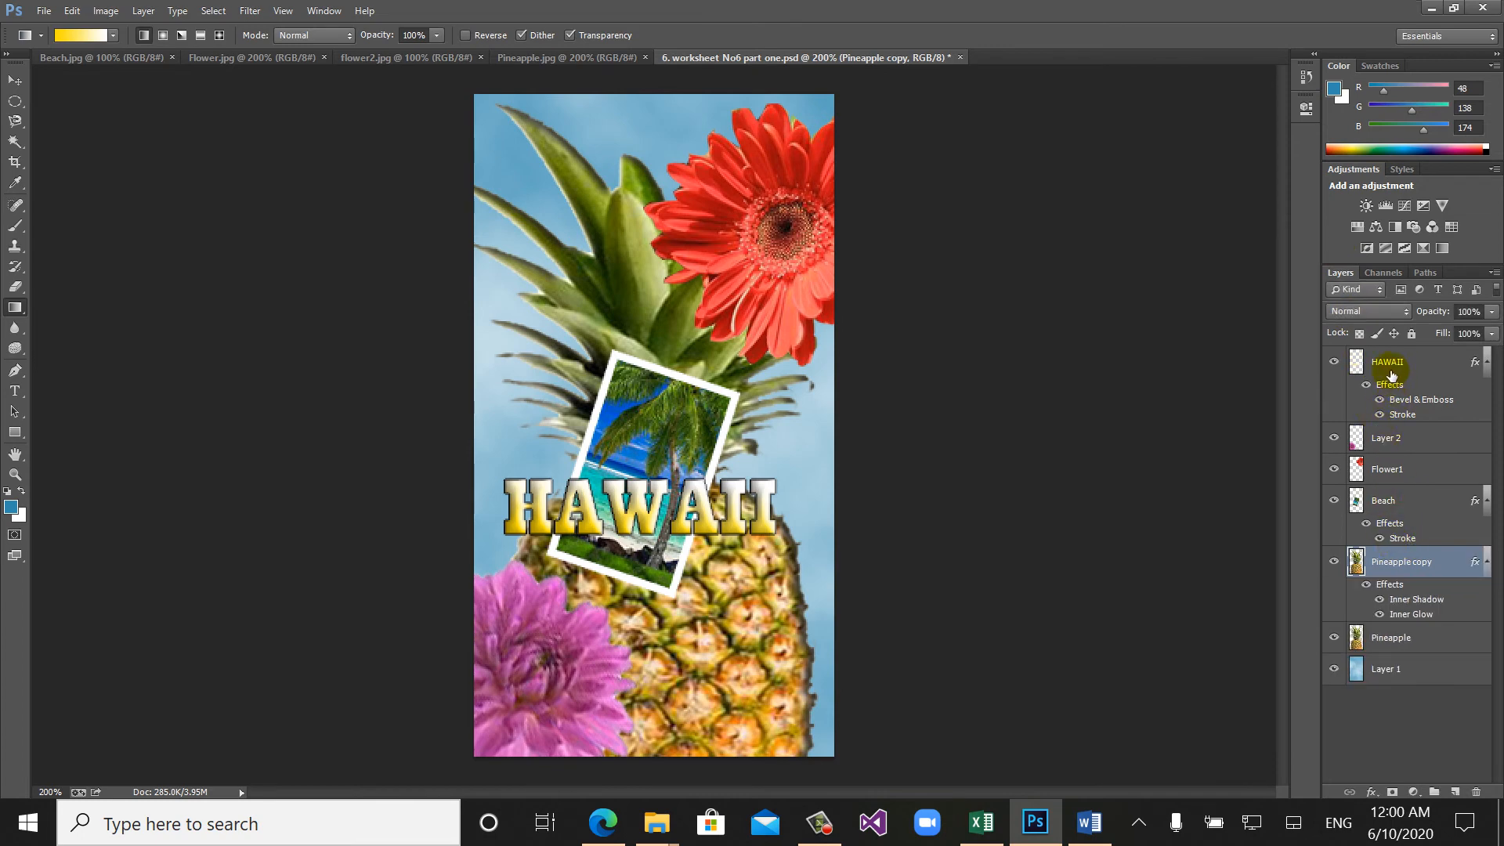
- Add a Drop Shadow style with the default settings to the Beach layer alongside its existing stroke
click(1380, 505)
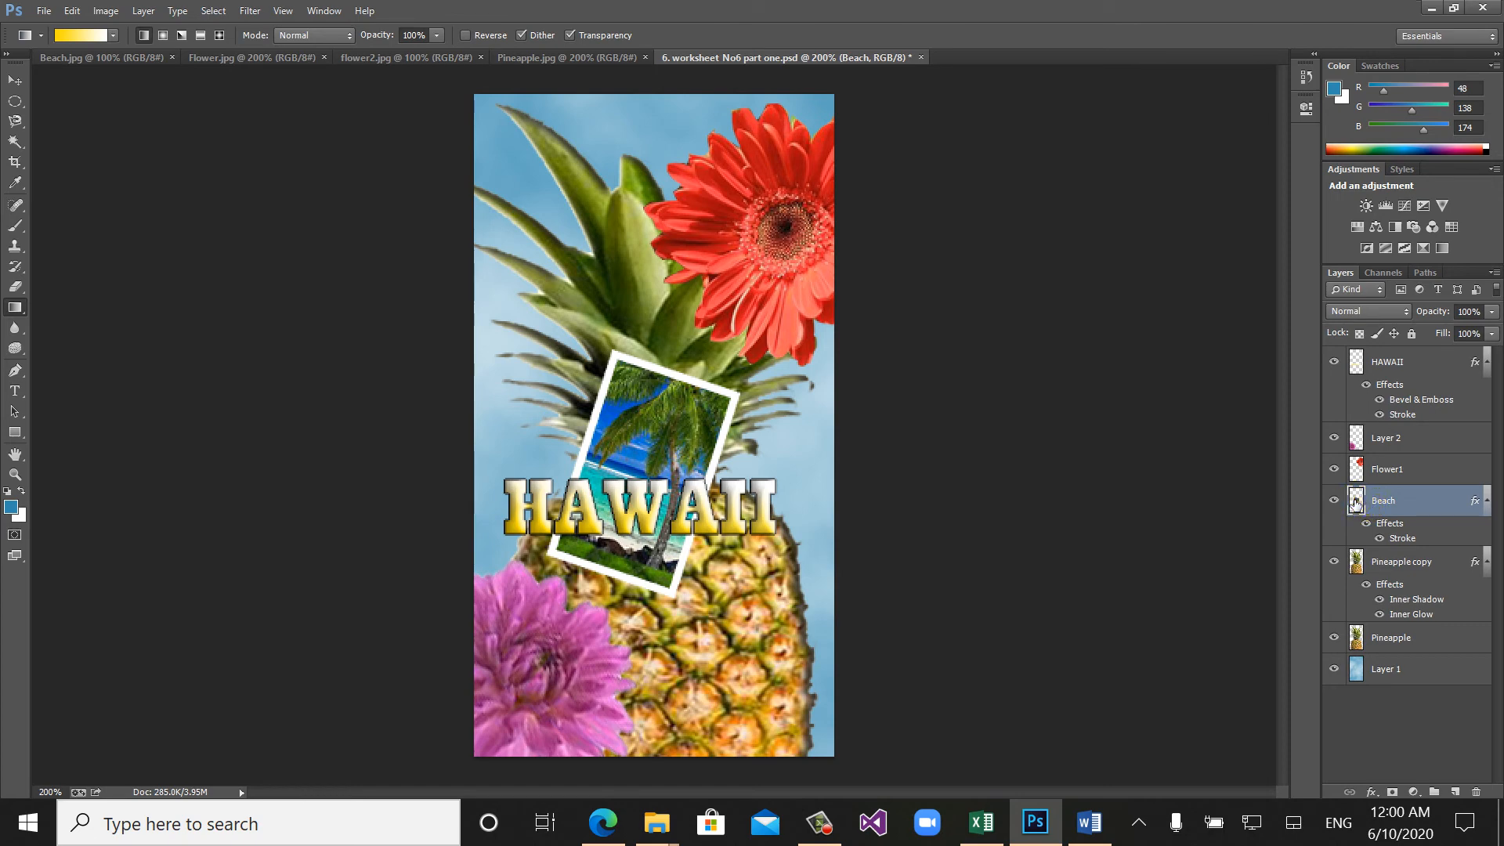
click(1355, 504)
double_click(1355, 502)
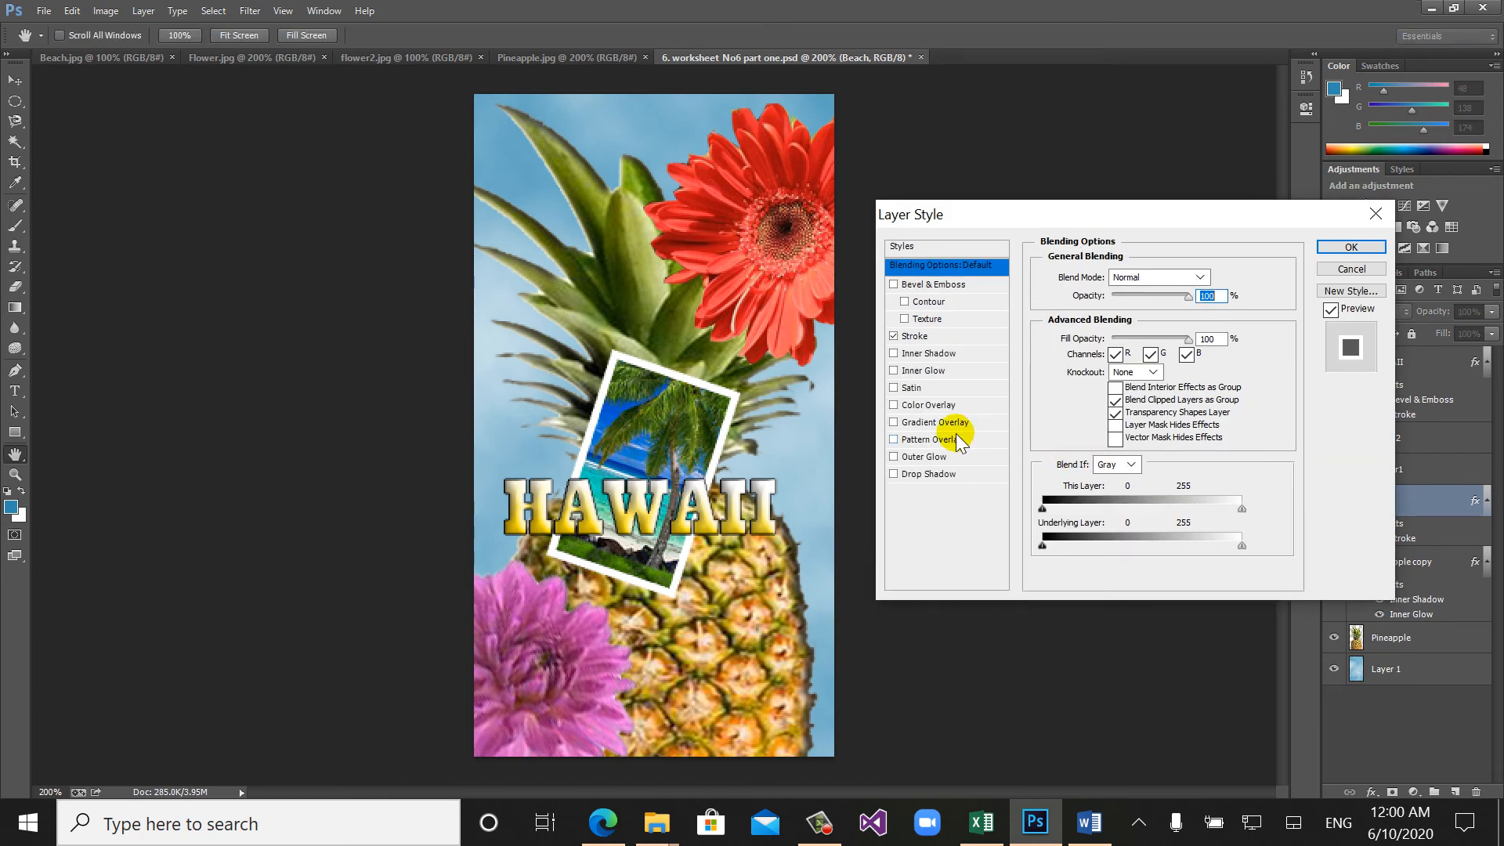
click(921, 474)
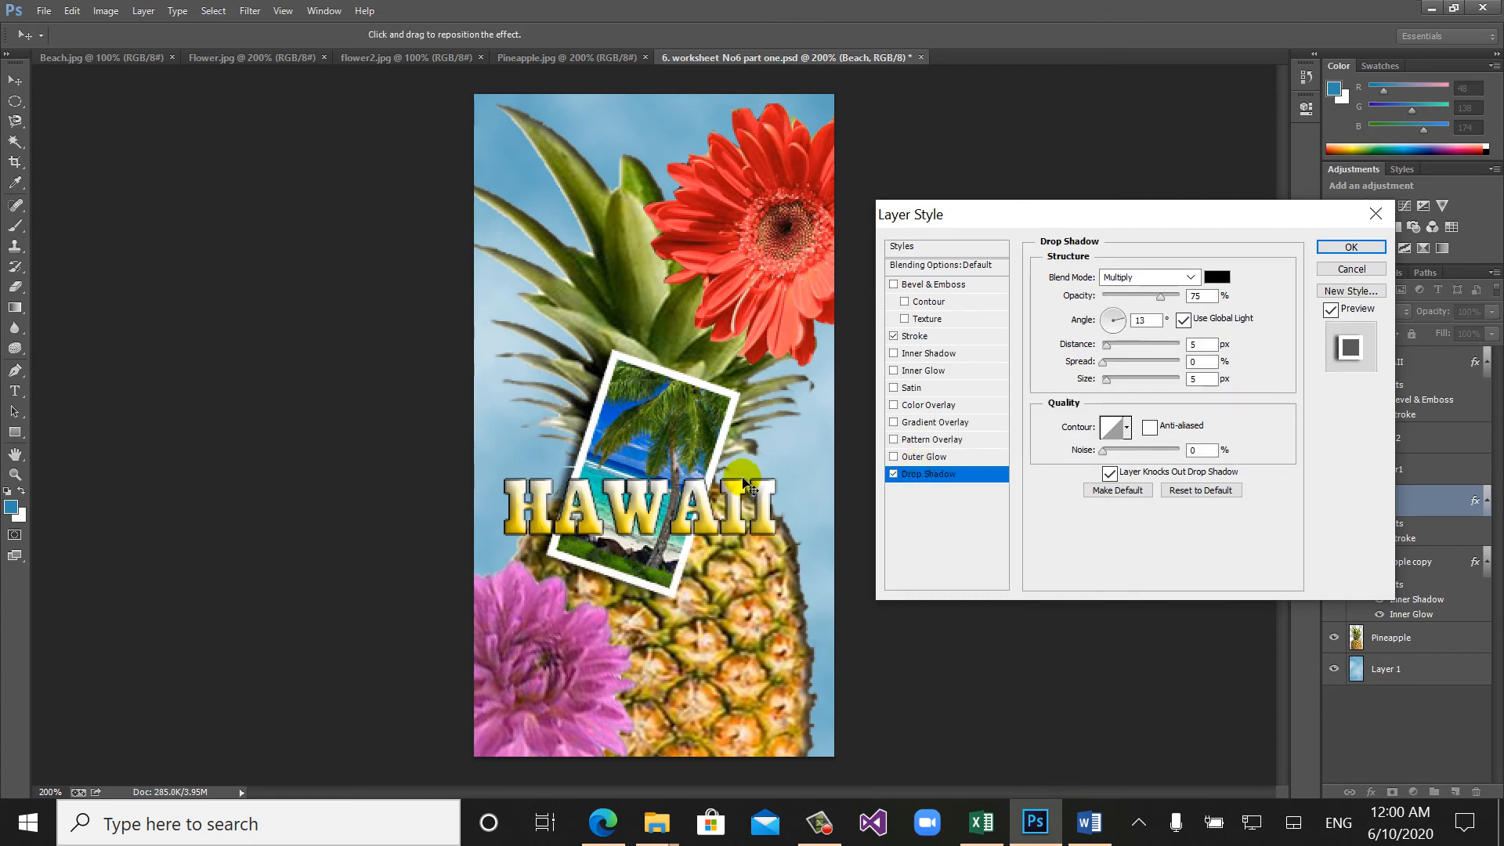
click(1350, 249)
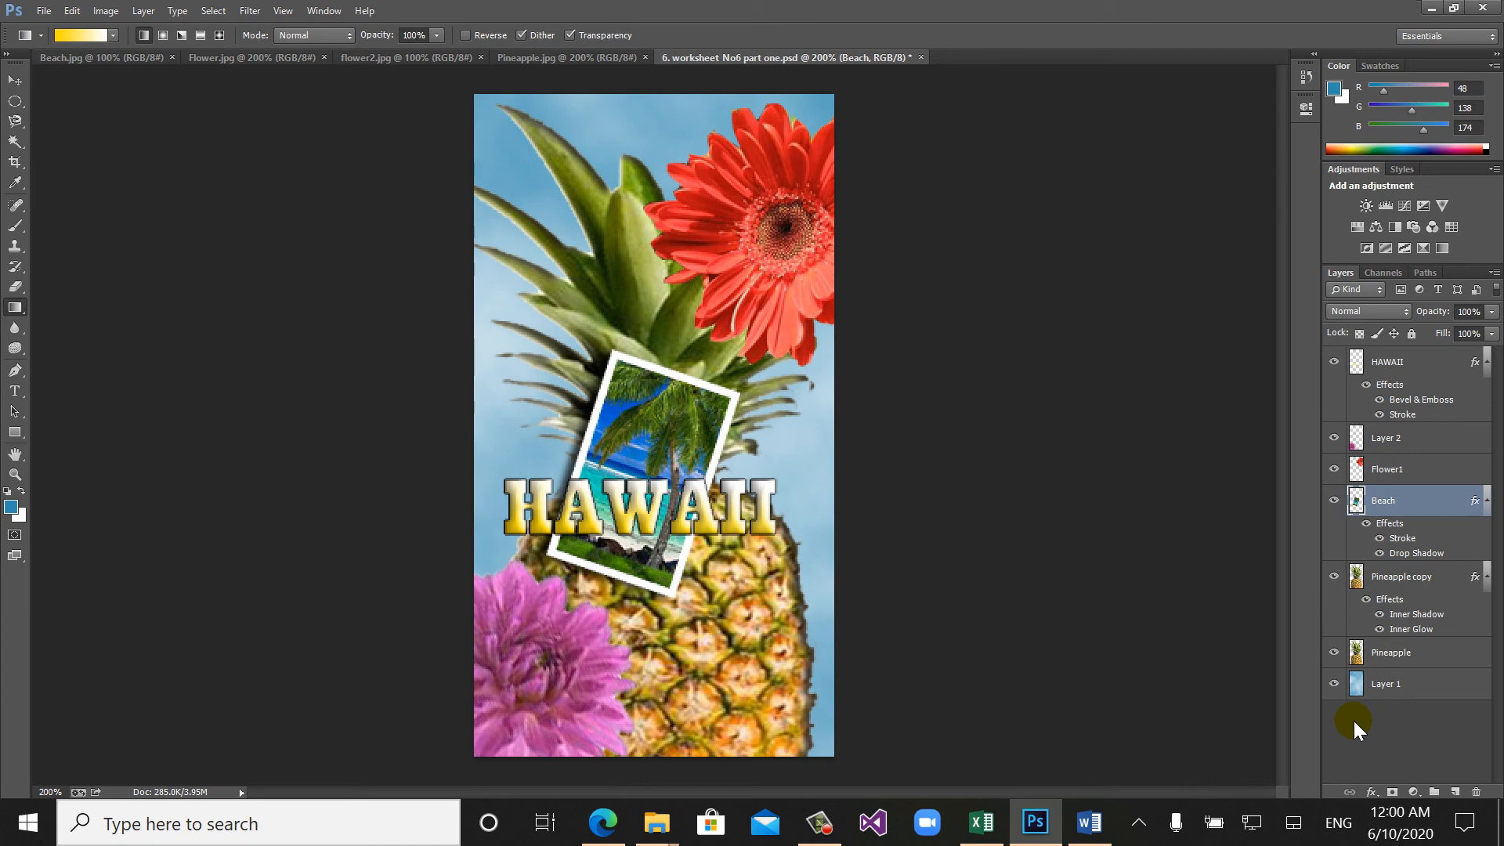
- Start saving the finished composition as a separate file in the 3. Grade 9 folder, with JPEG as the file format
click(39, 13)
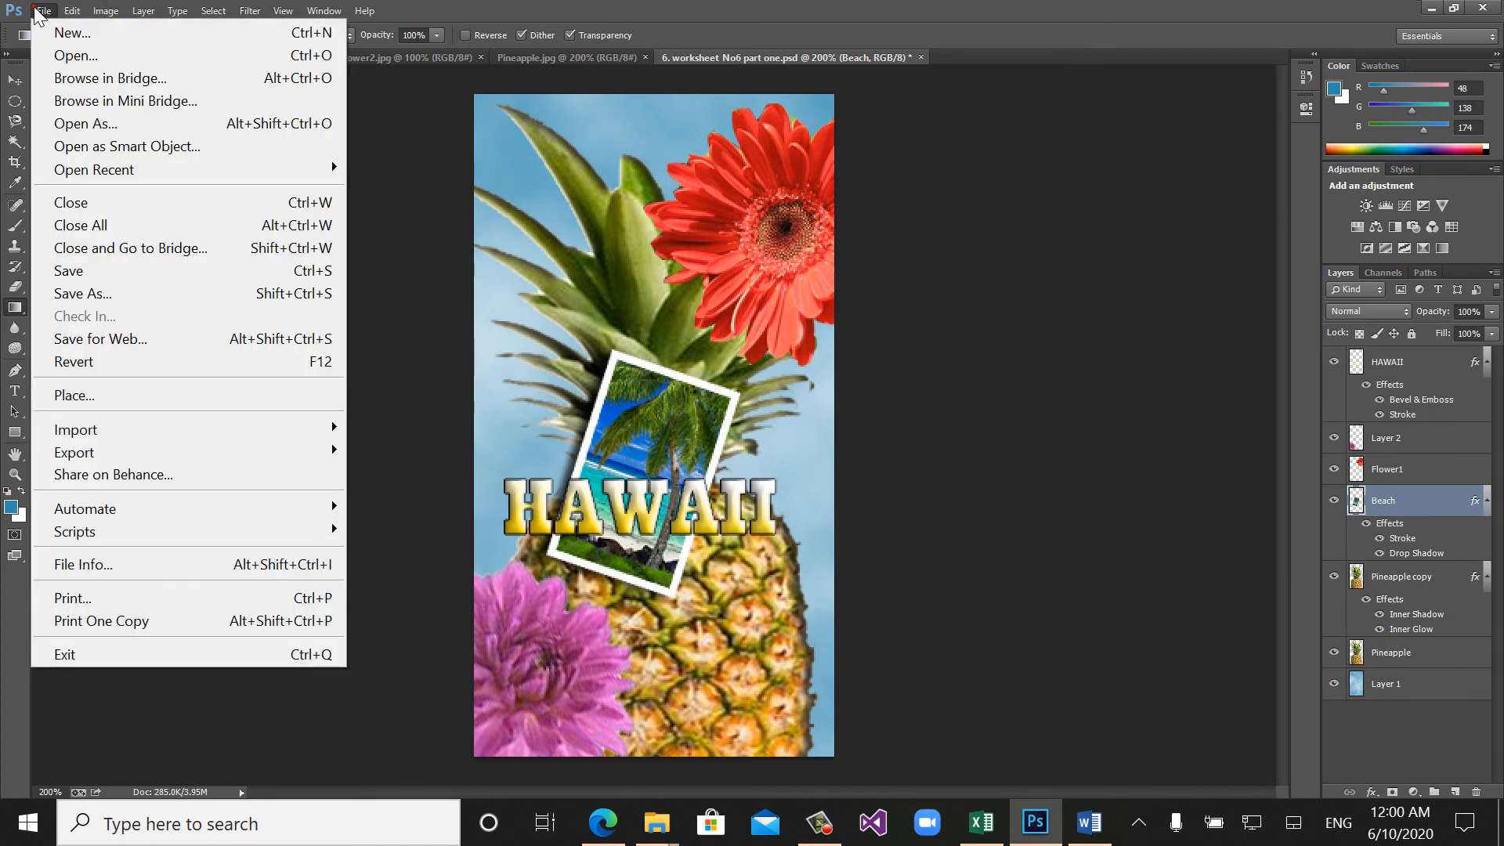
click(95, 294)
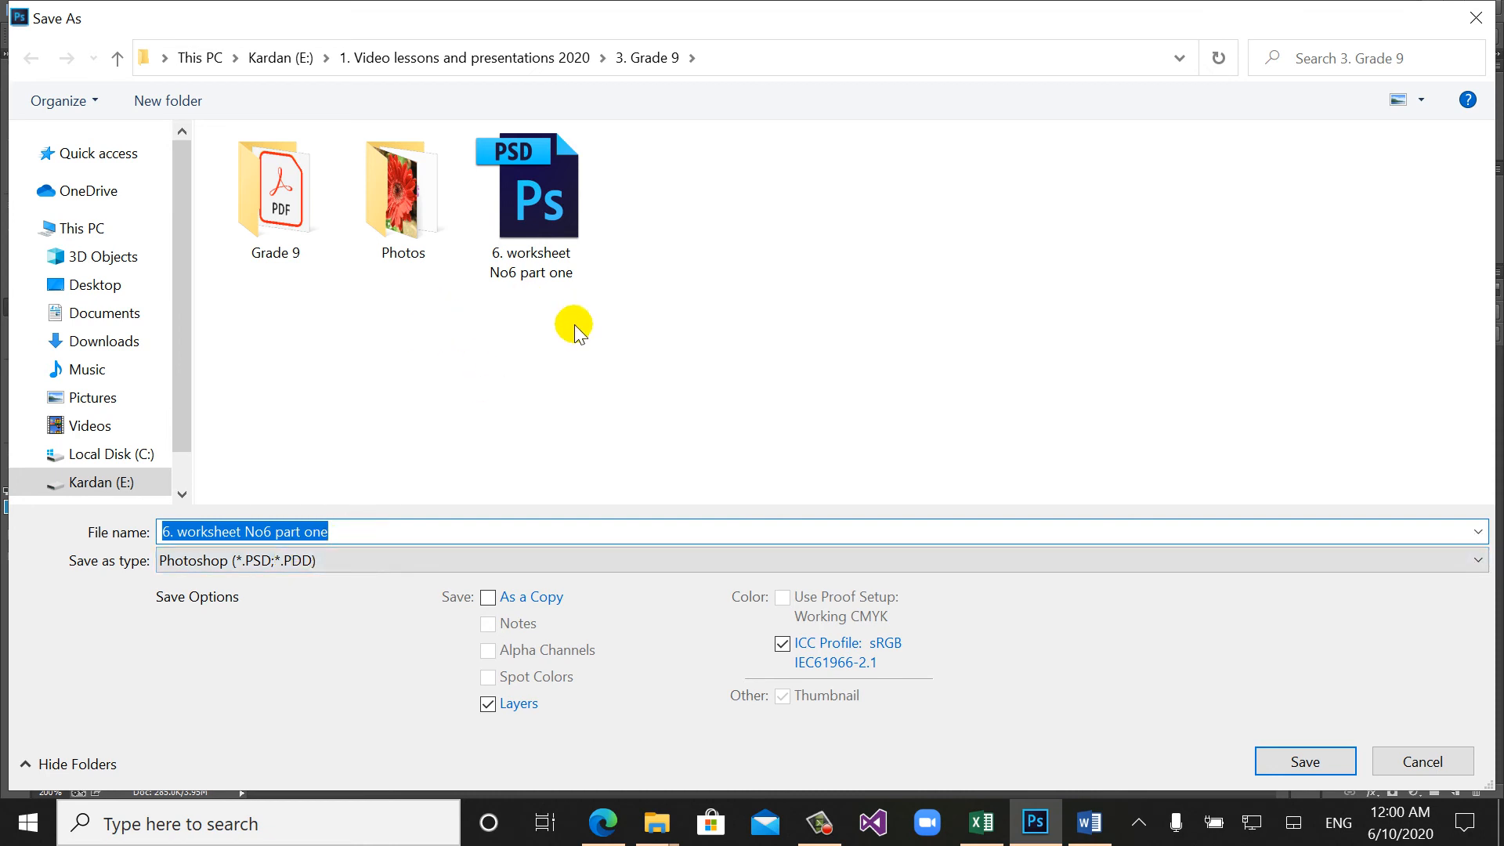
click(345, 532)
click(345, 532)
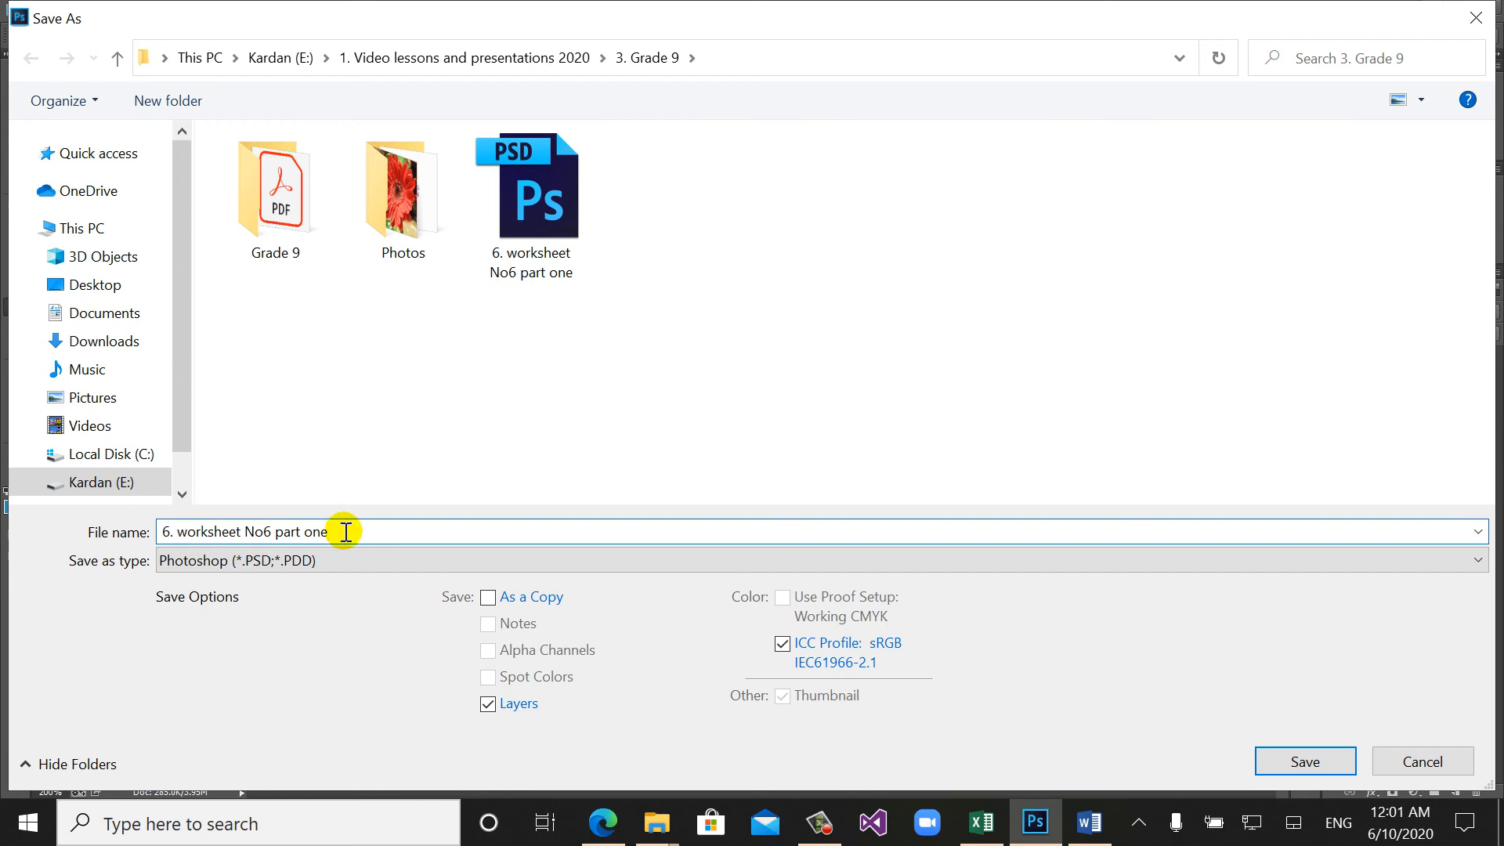
click(327, 558)
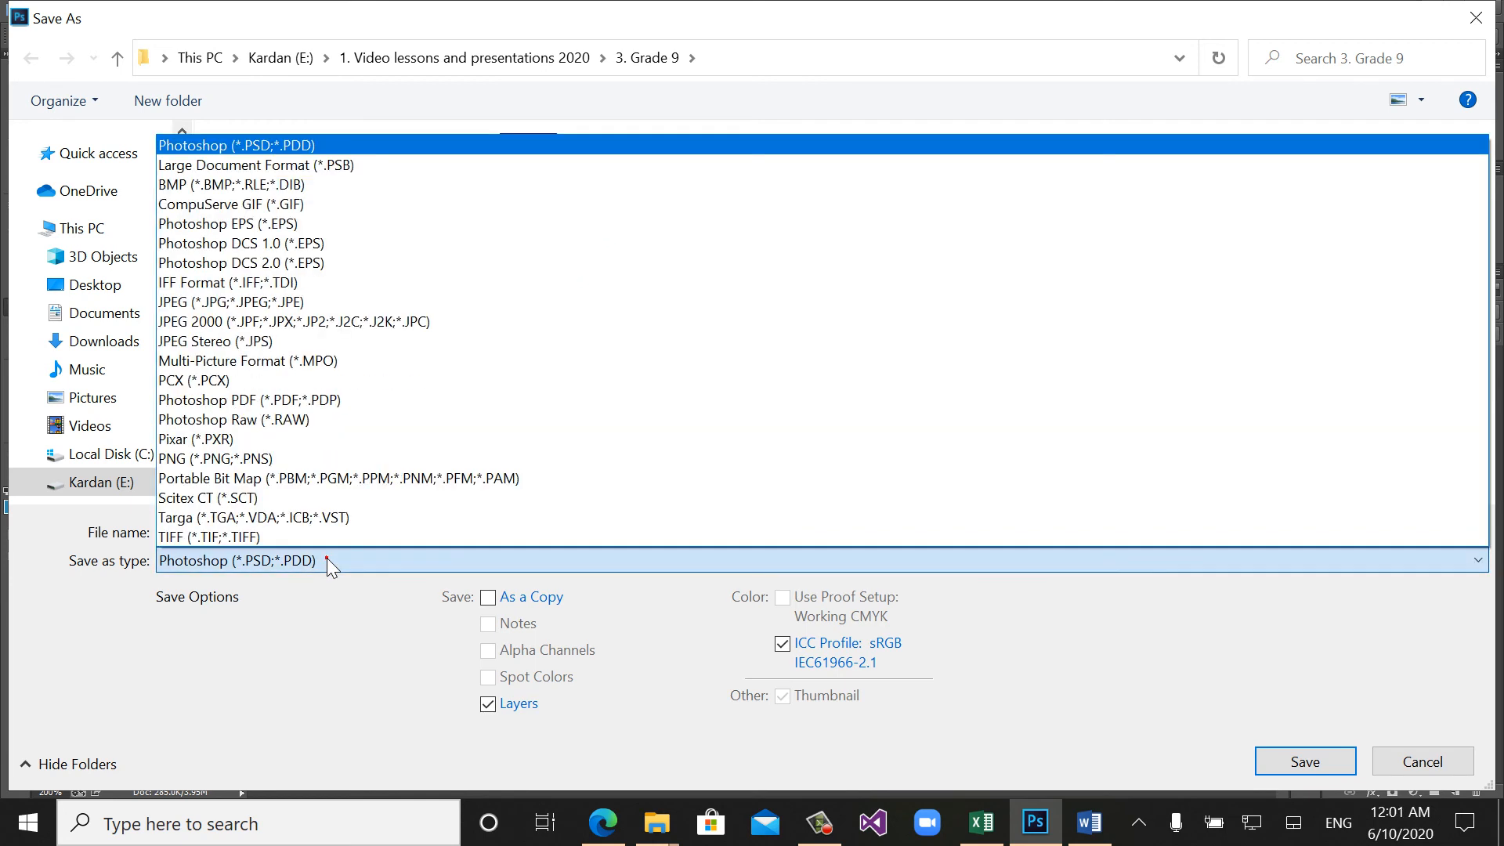
key(m)
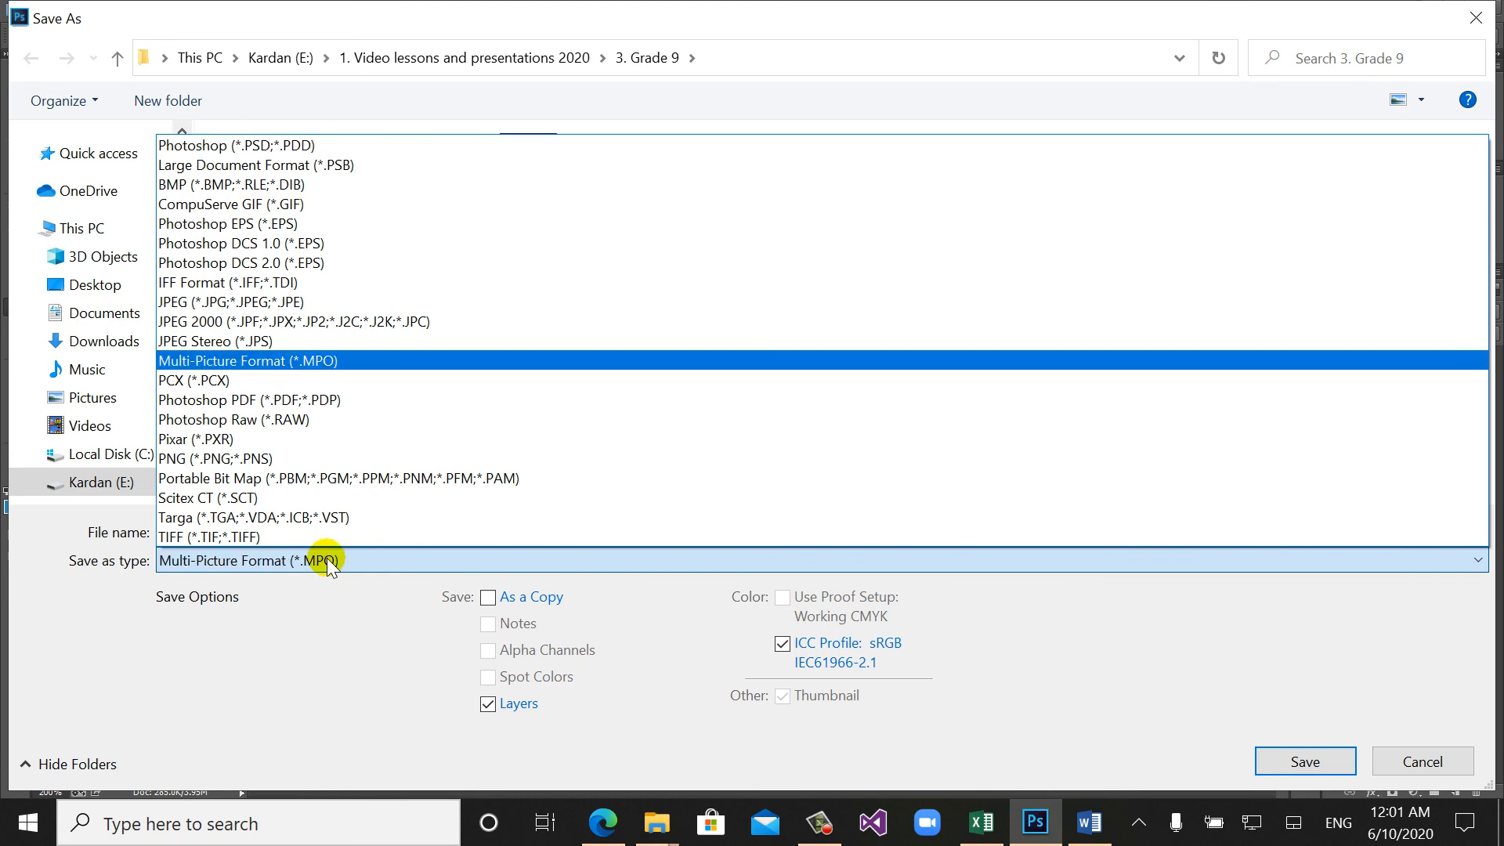
key(j)
key(Return)
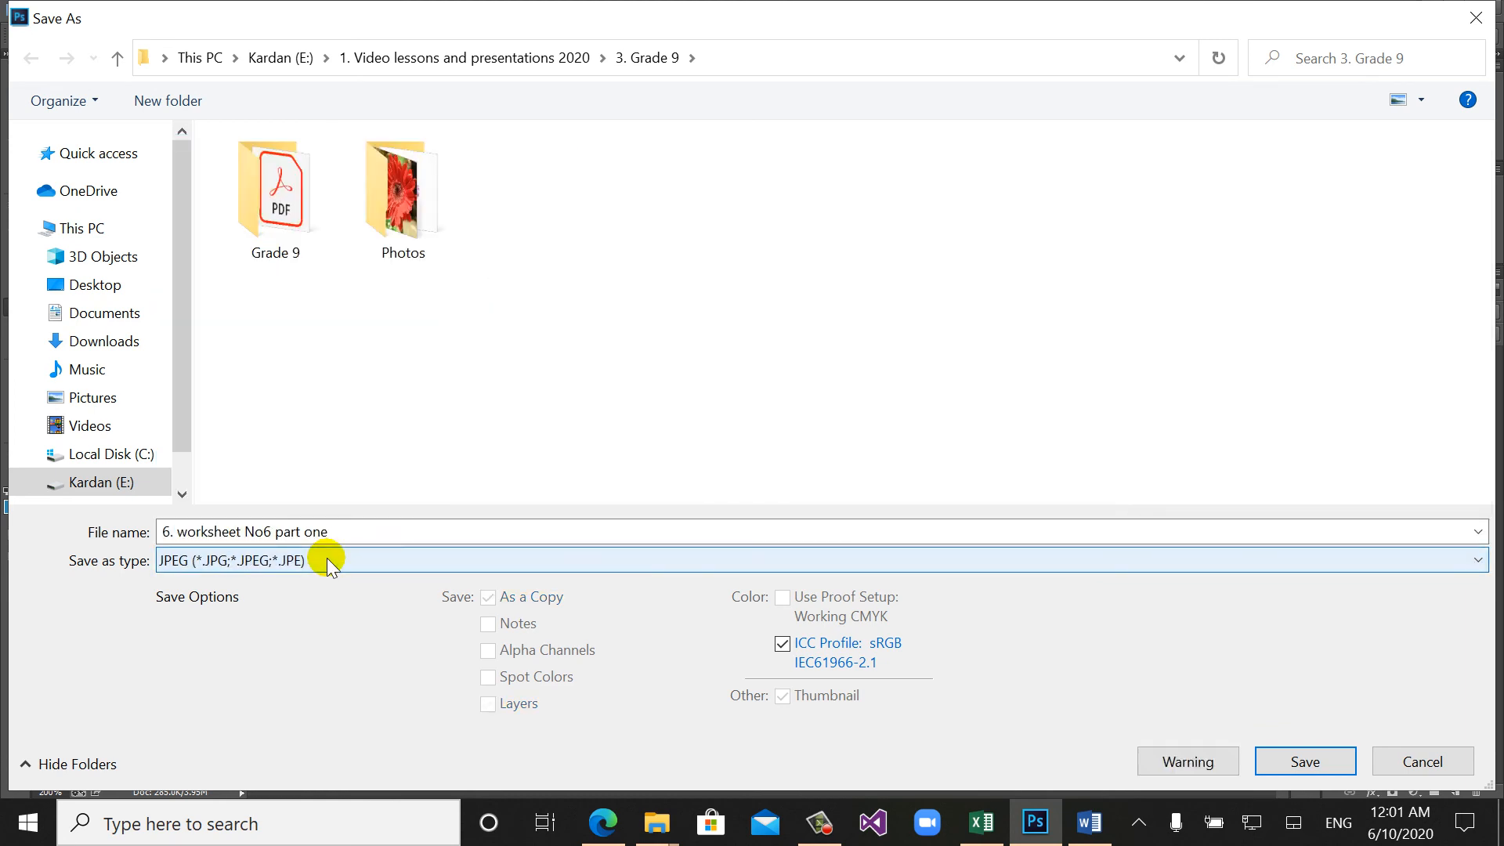
- Save the JPEG as "7. final part of project worksheet 7" at Maximum quality 12, Progressive, and also save the Photoshop document
click(349, 530)
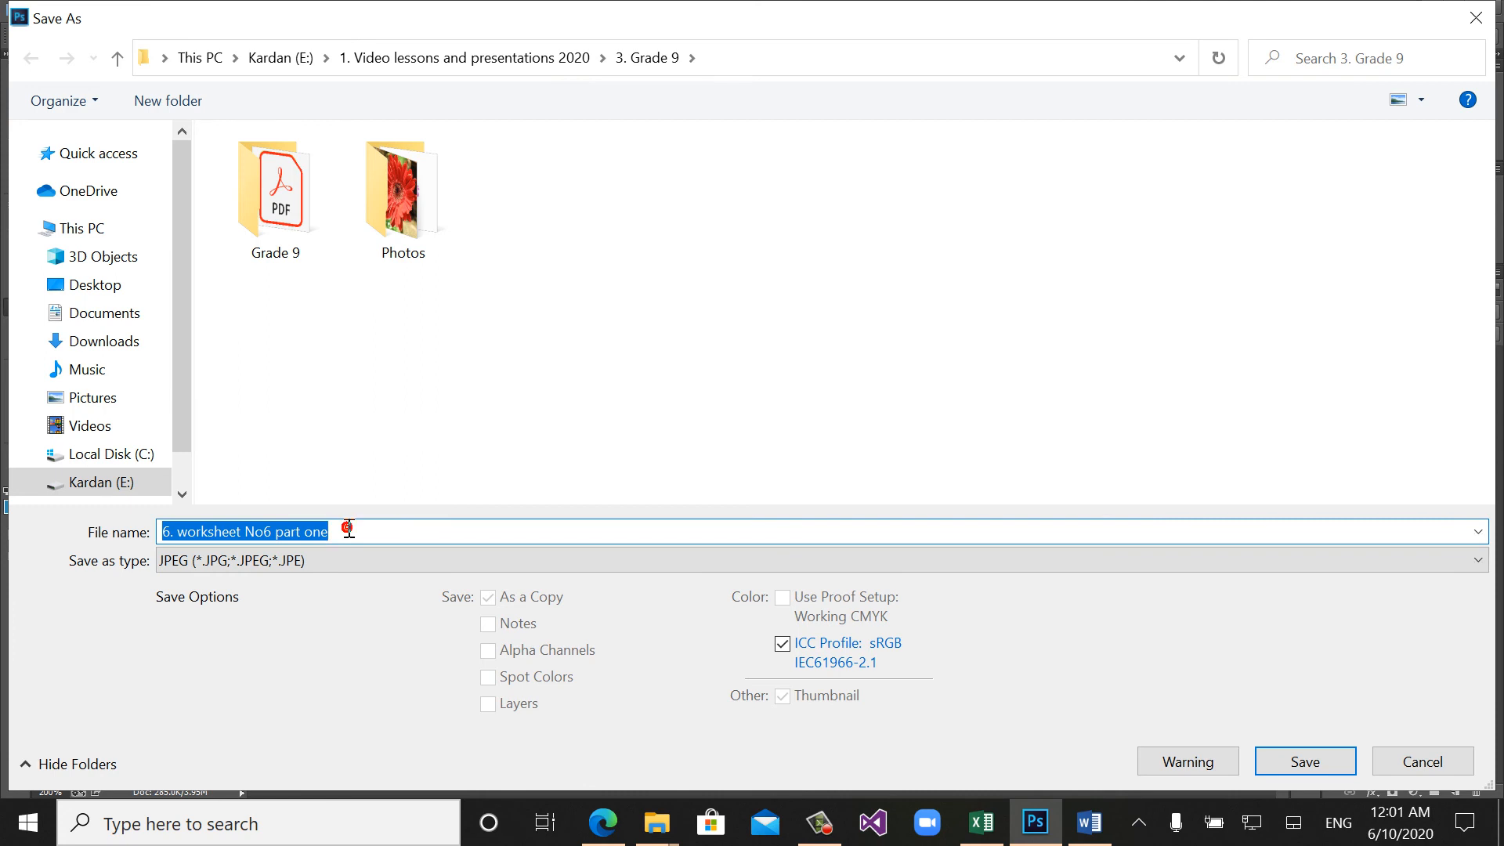
text(7)
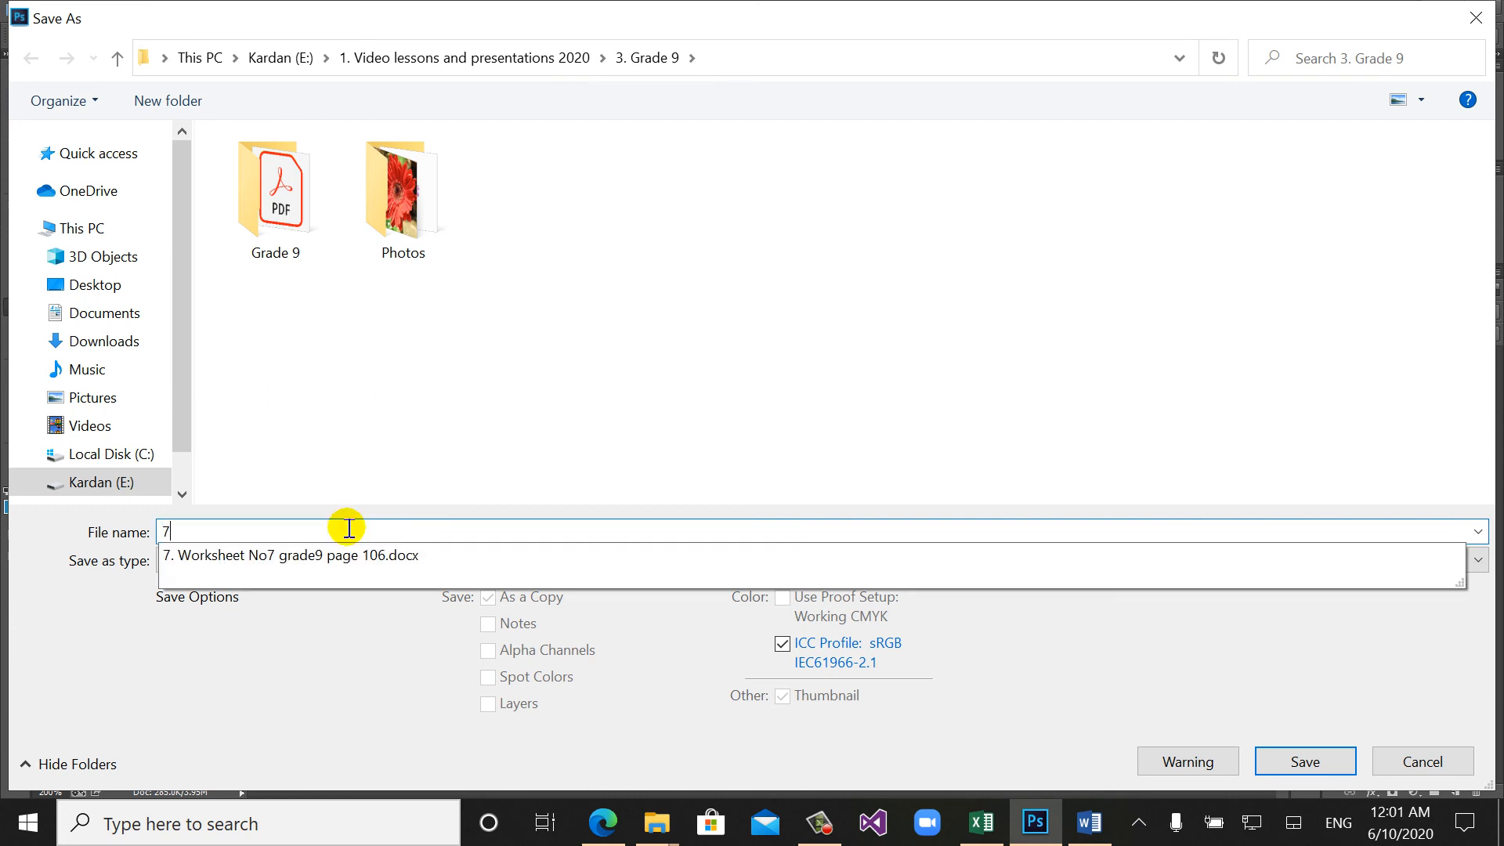
text(. final par)
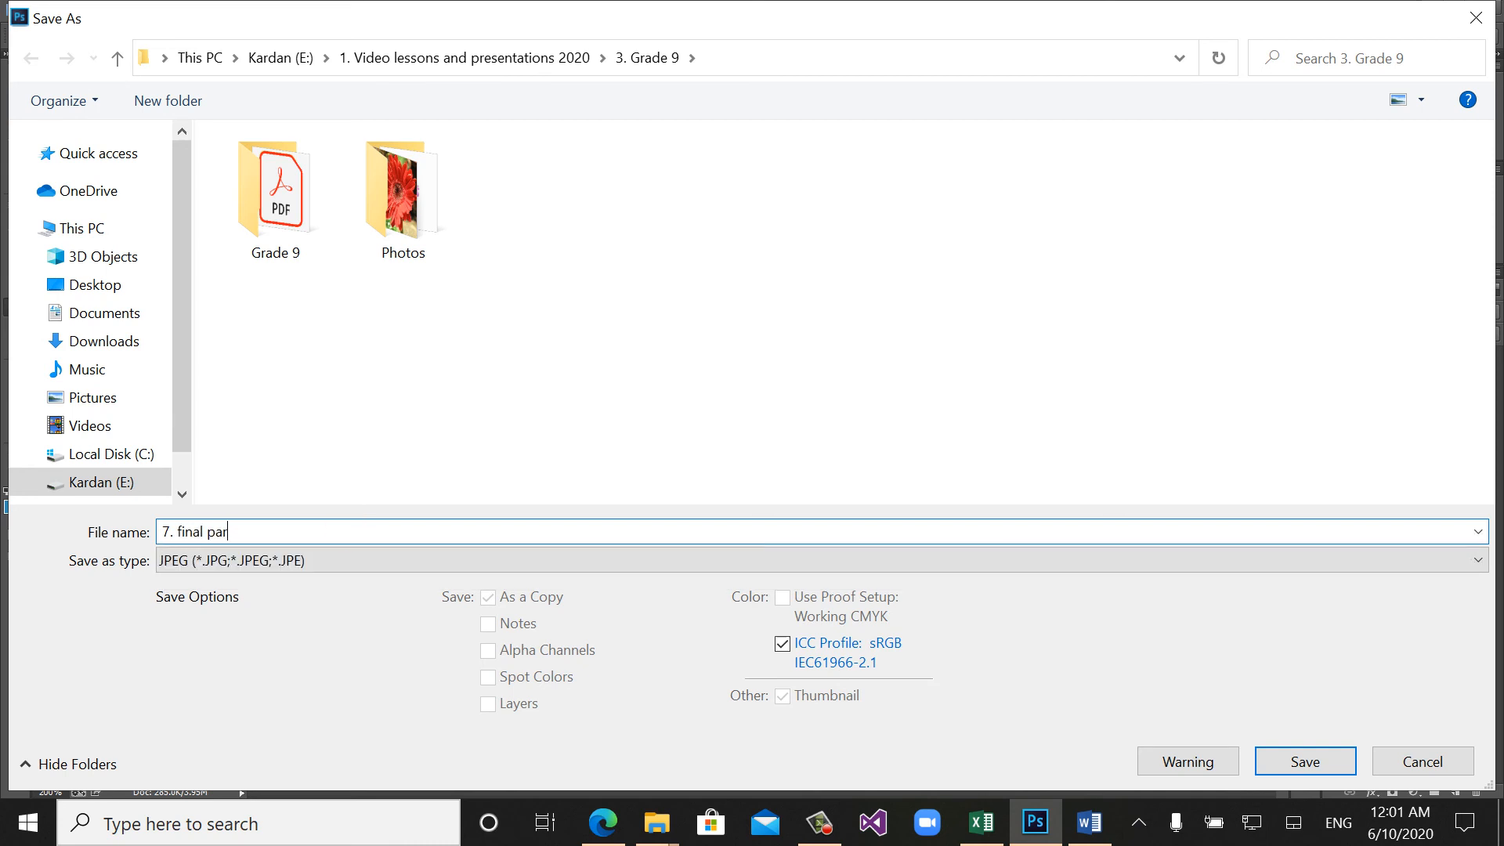
text(t of project worksheet 7)
click(1282, 759)
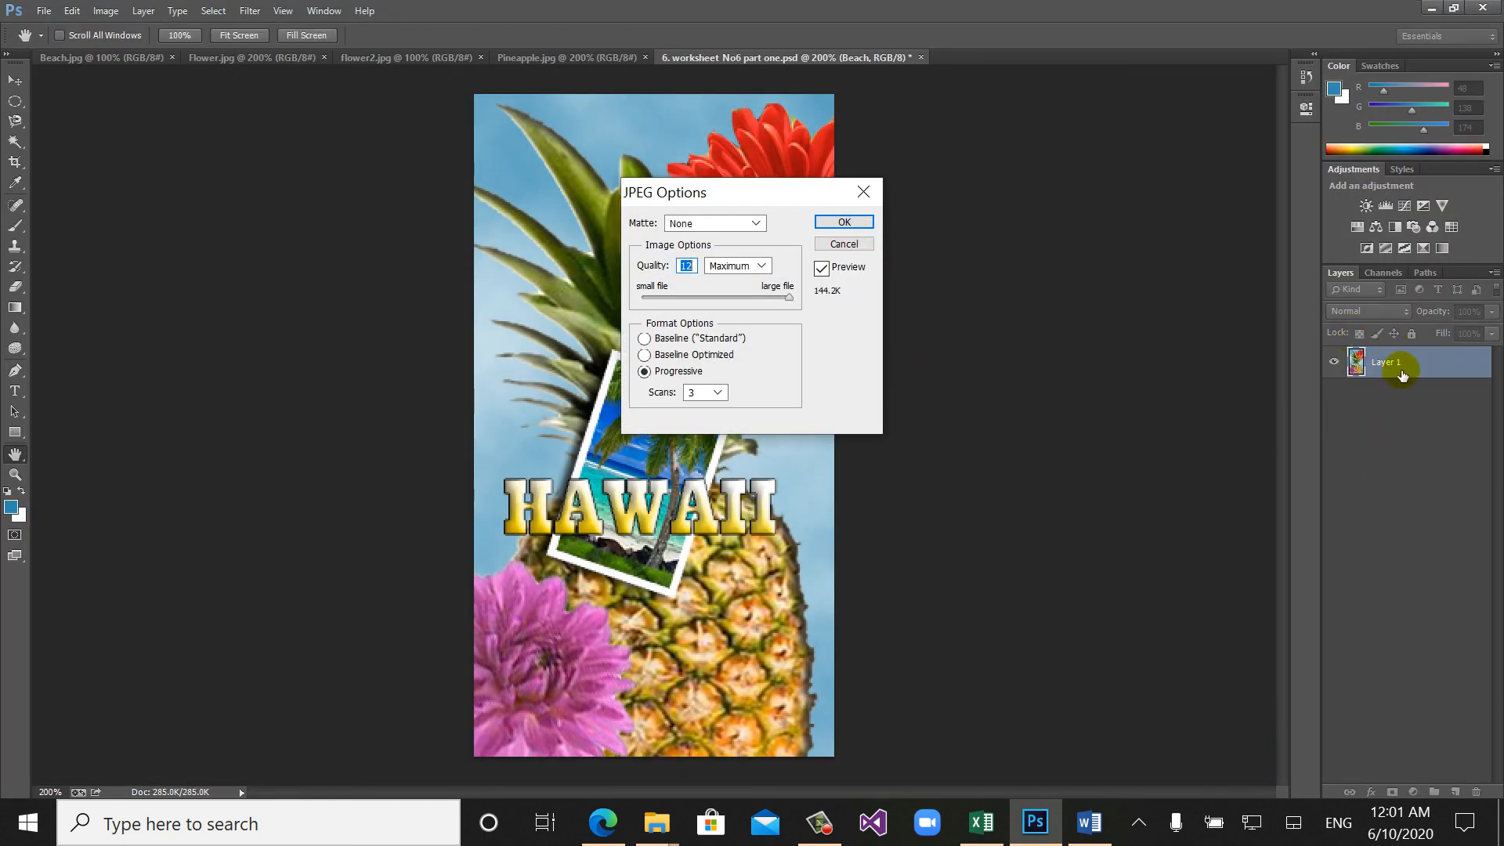
click(835, 218)
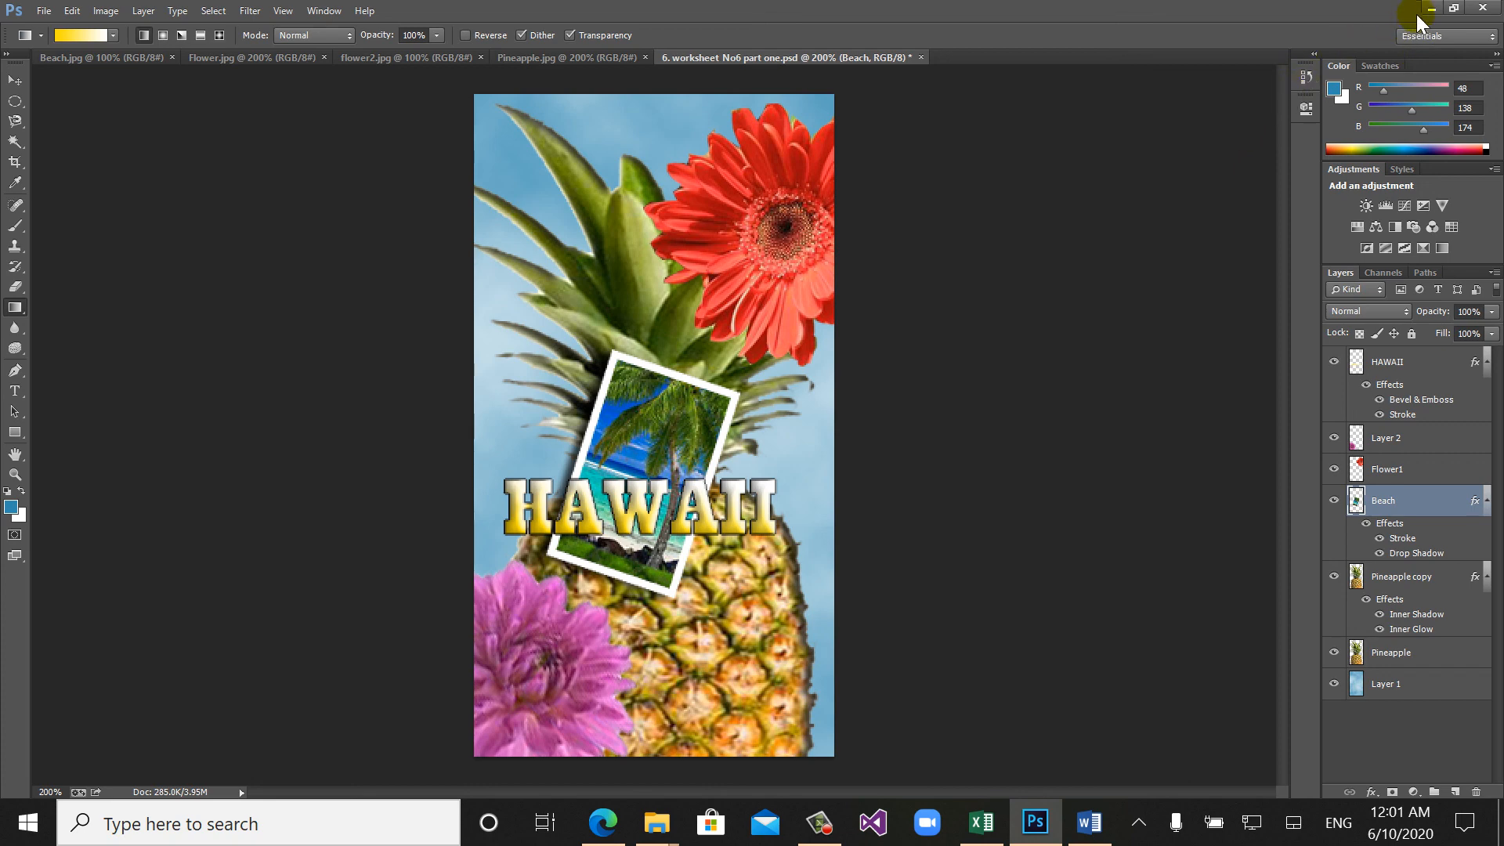
key(ctrl+s)
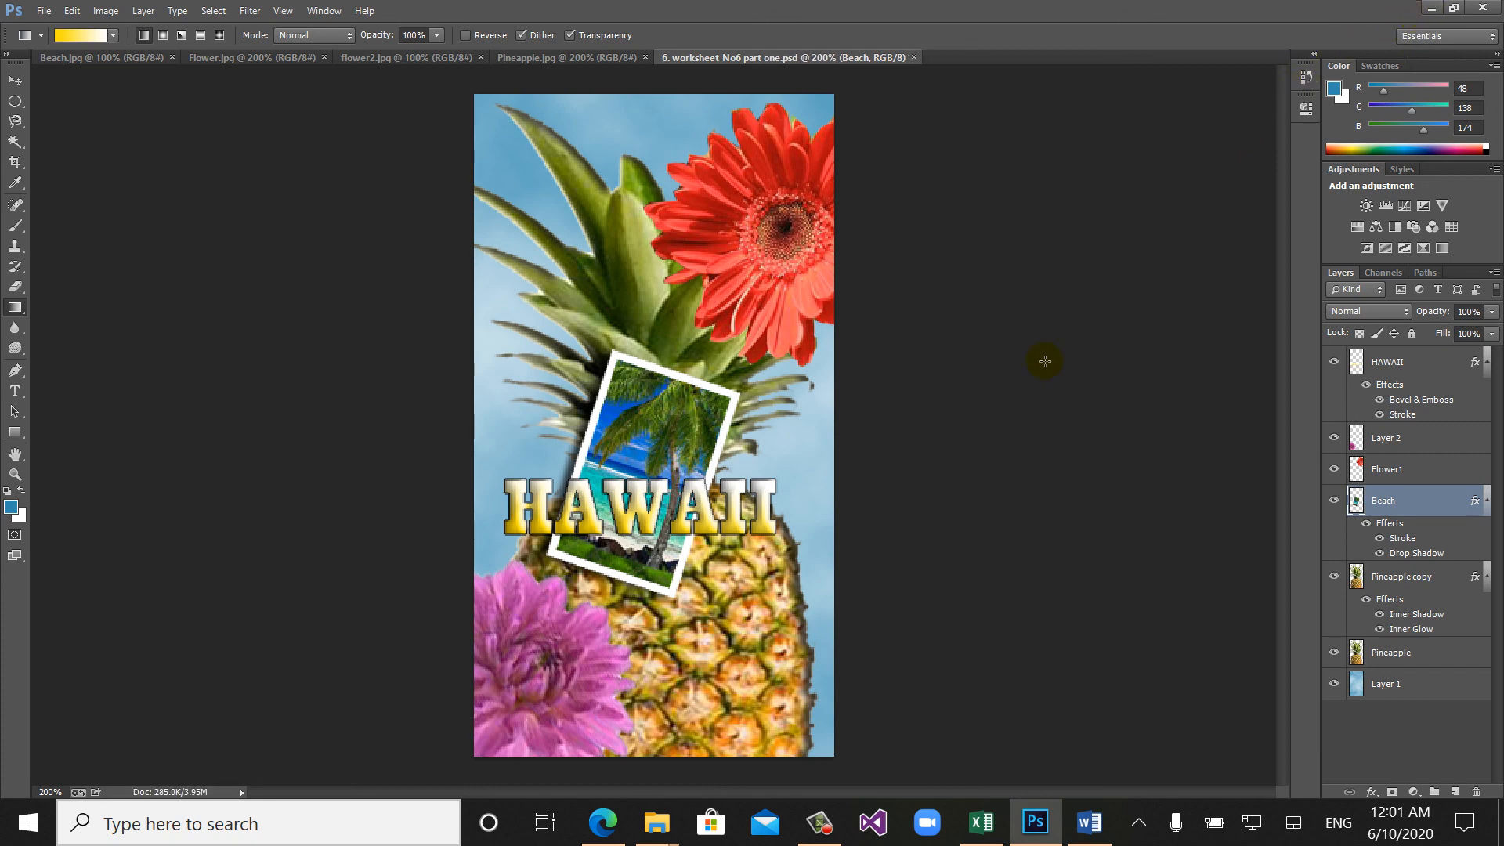
- Switch to the 3. Grade 9 folder in File Explorer and open the exported "7. final part of project worksheet 7" image for viewing
click(1431, 7)
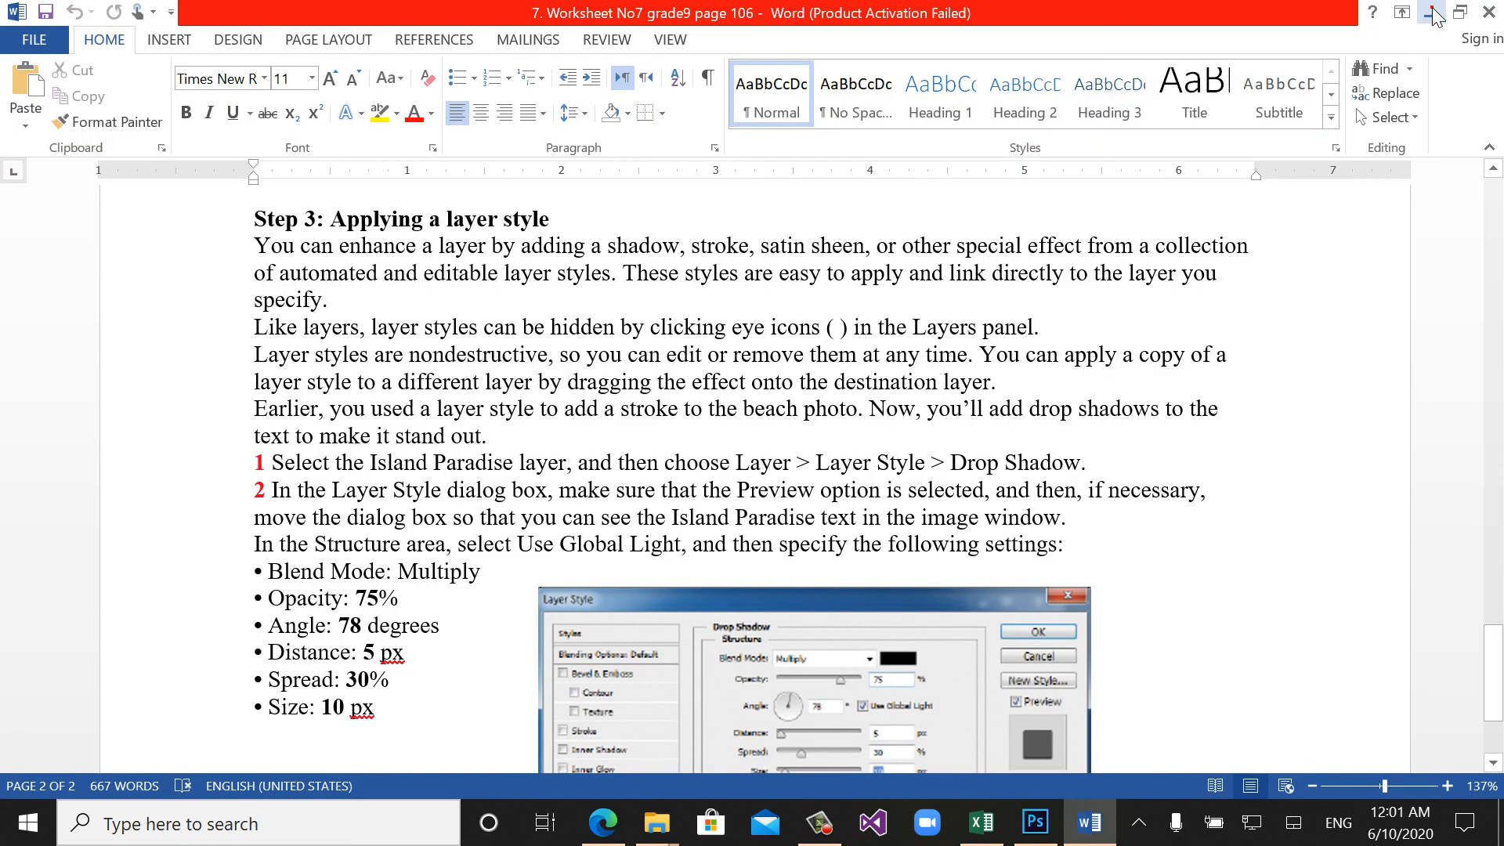
click(1430, 11)
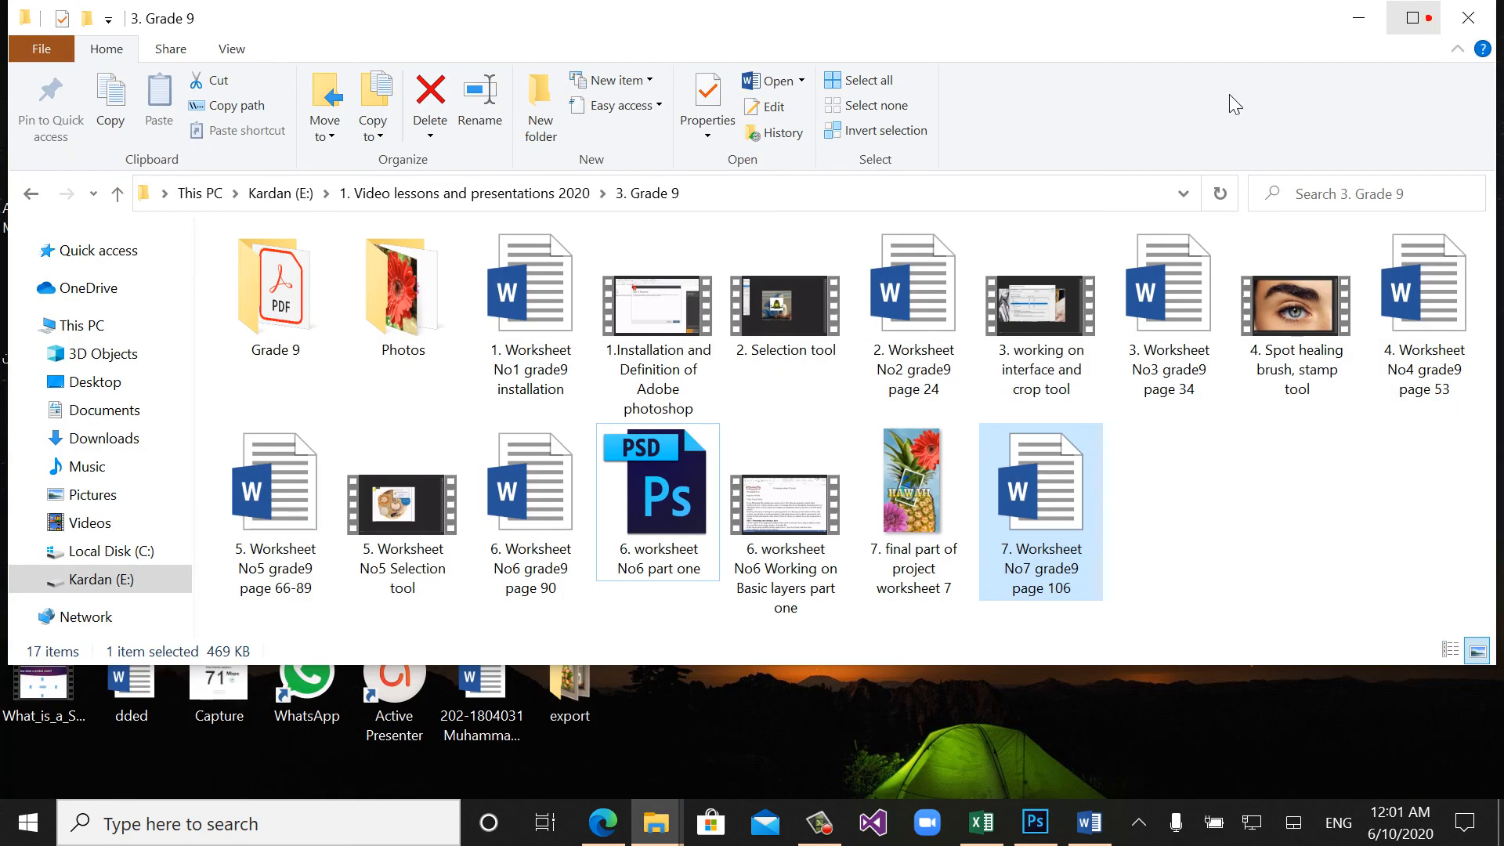
double_click(890, 473)
right_click(891, 472)
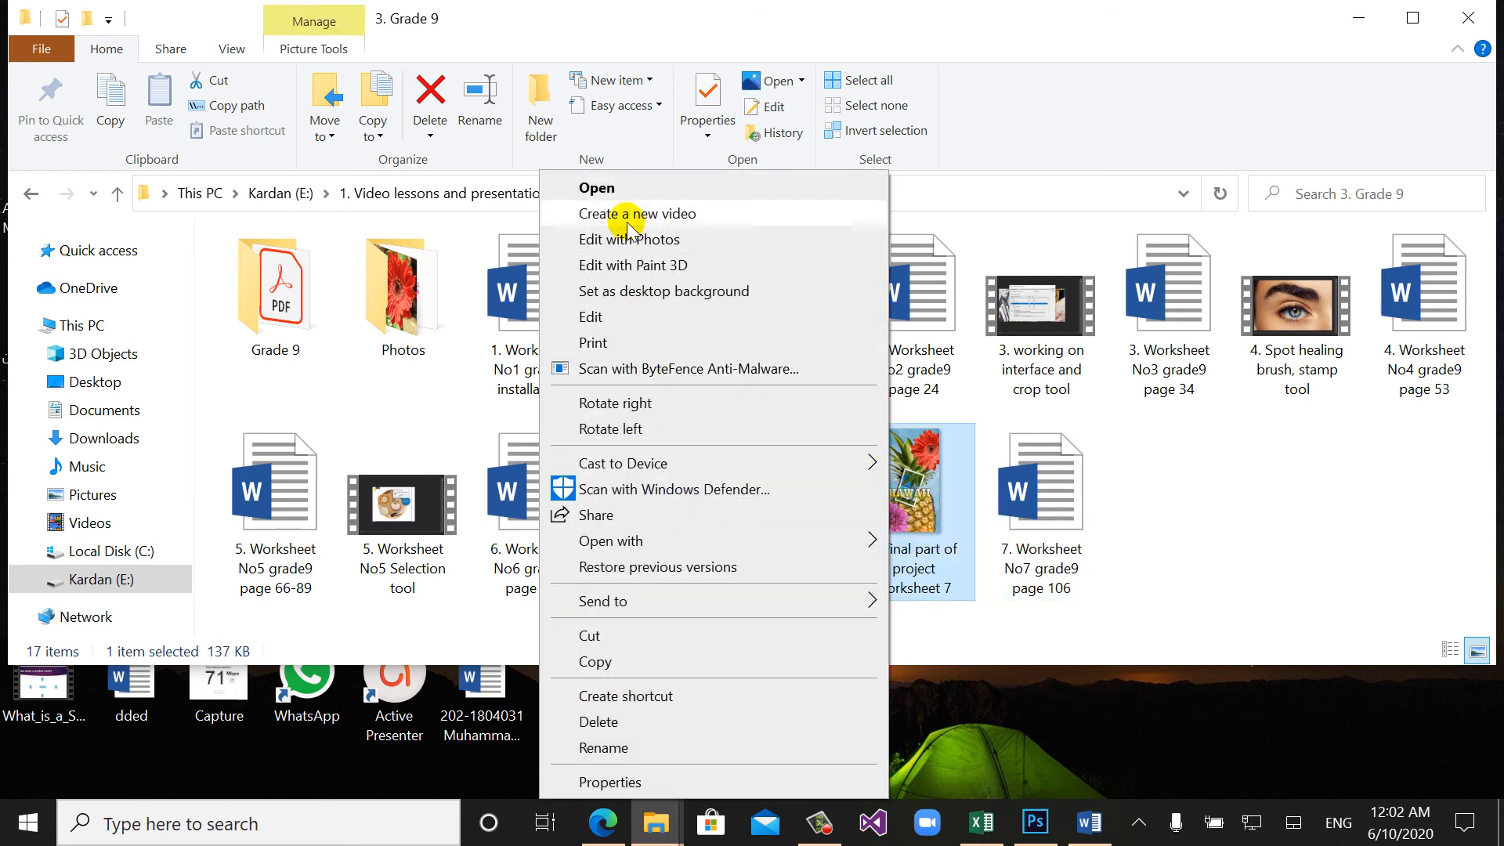
click(597, 188)
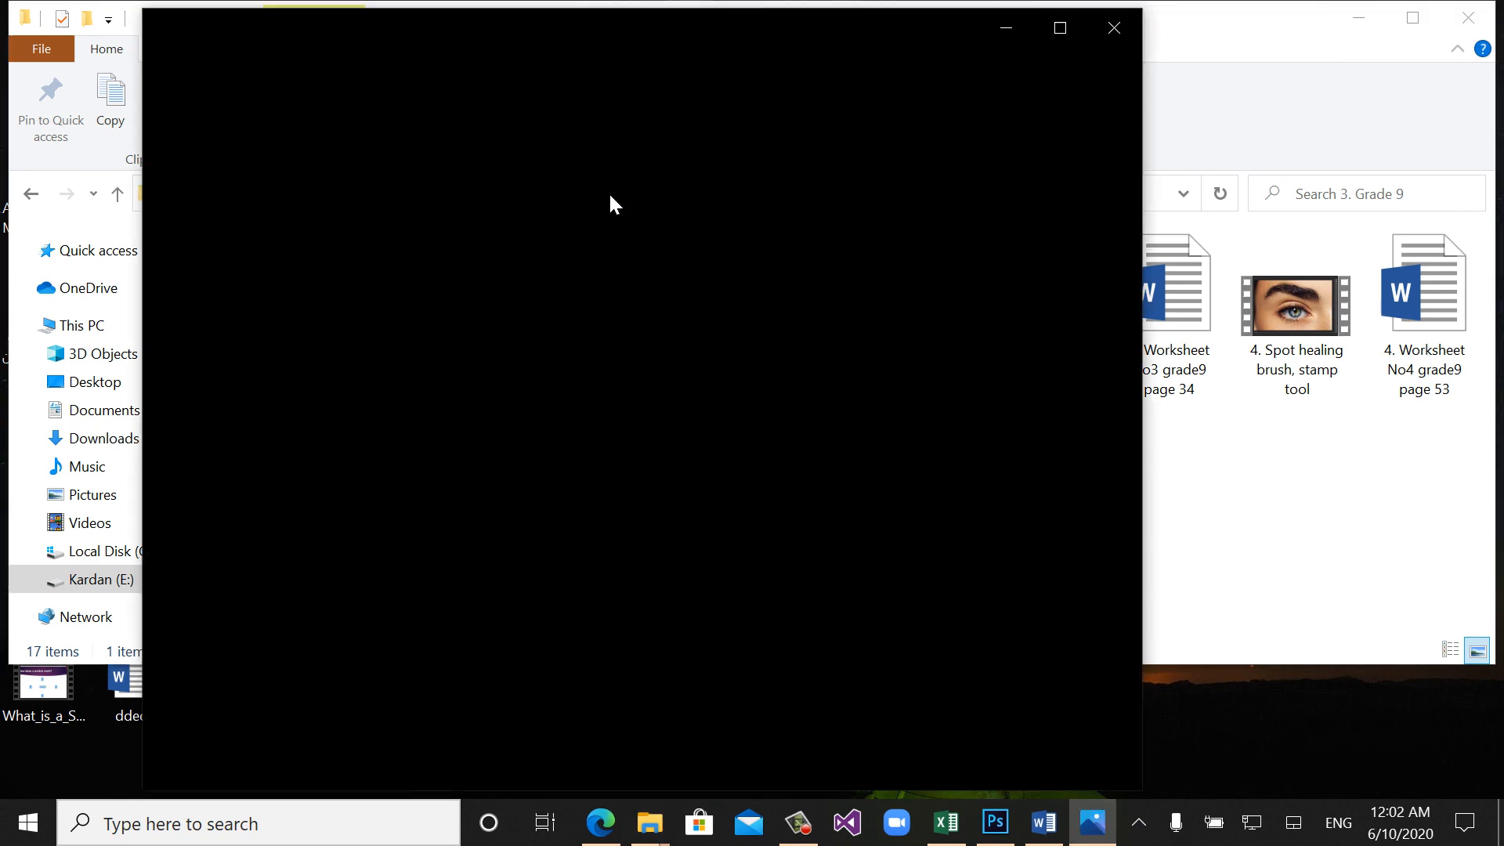